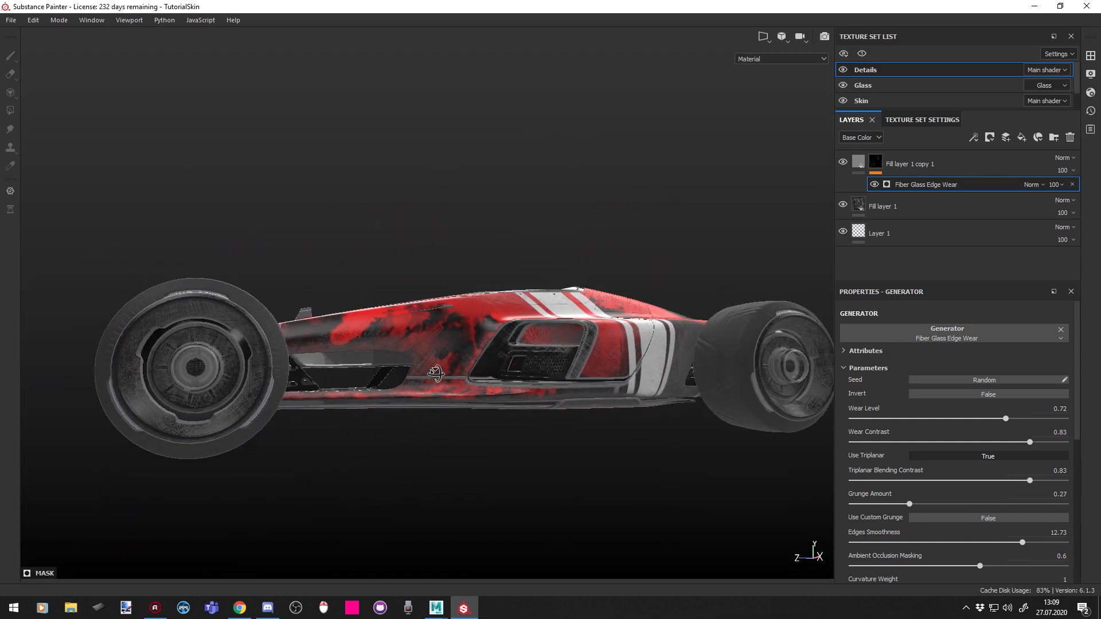
Select the Skin texture set and open the texture export settings
{"action": "left_click_drag", "start_coordinate": [537, 405], "coordinate": [479, 390], "text": "alt"}
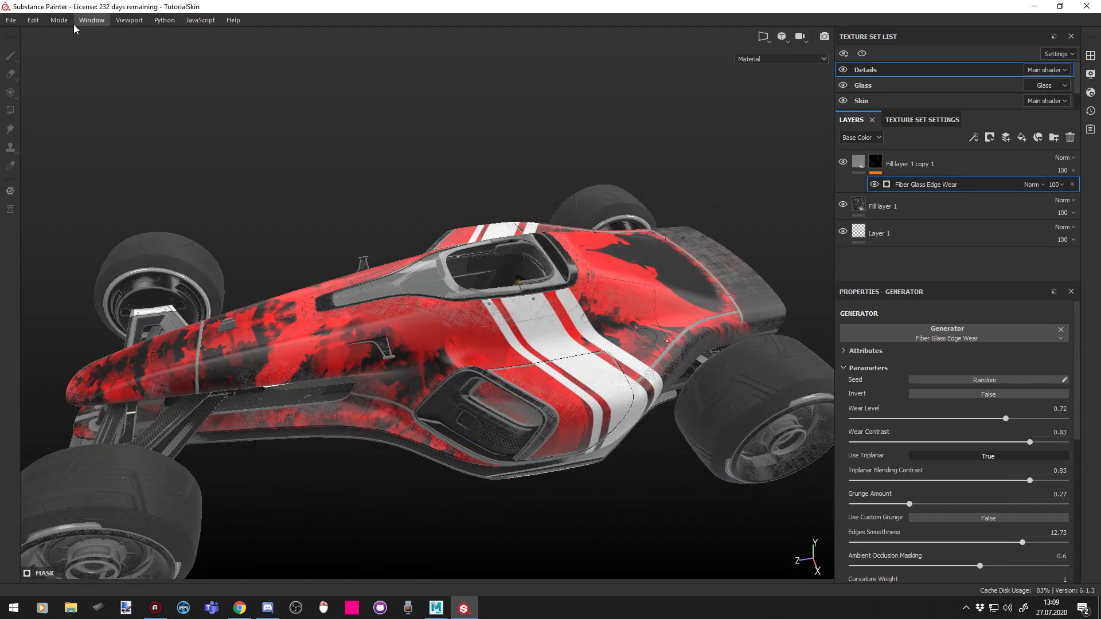
{"action": "left_click", "coordinate": [871, 101]}
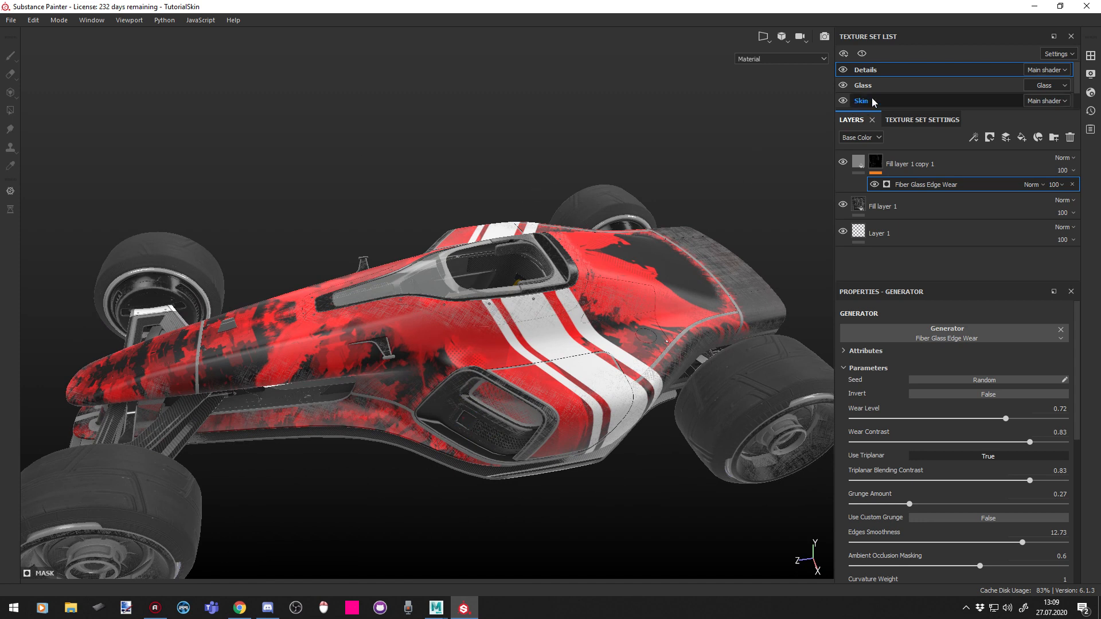
{"action": "left_click", "coordinate": [8, 21]}
{"action": "left_click", "coordinate": [52, 223]}
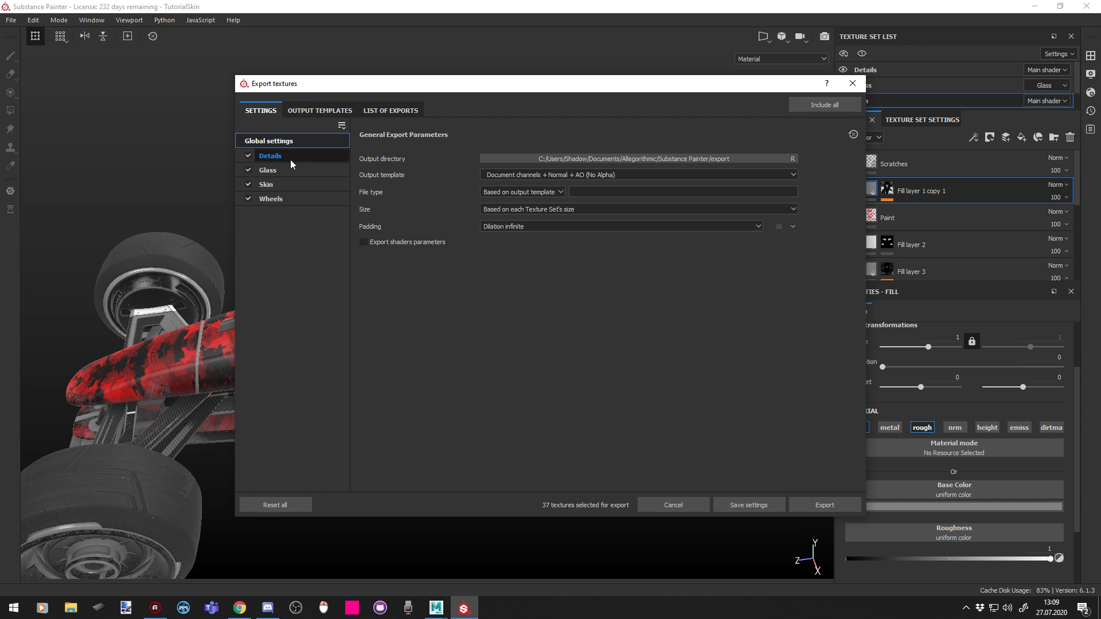
{"action": "left_click", "coordinate": [625, 156]}
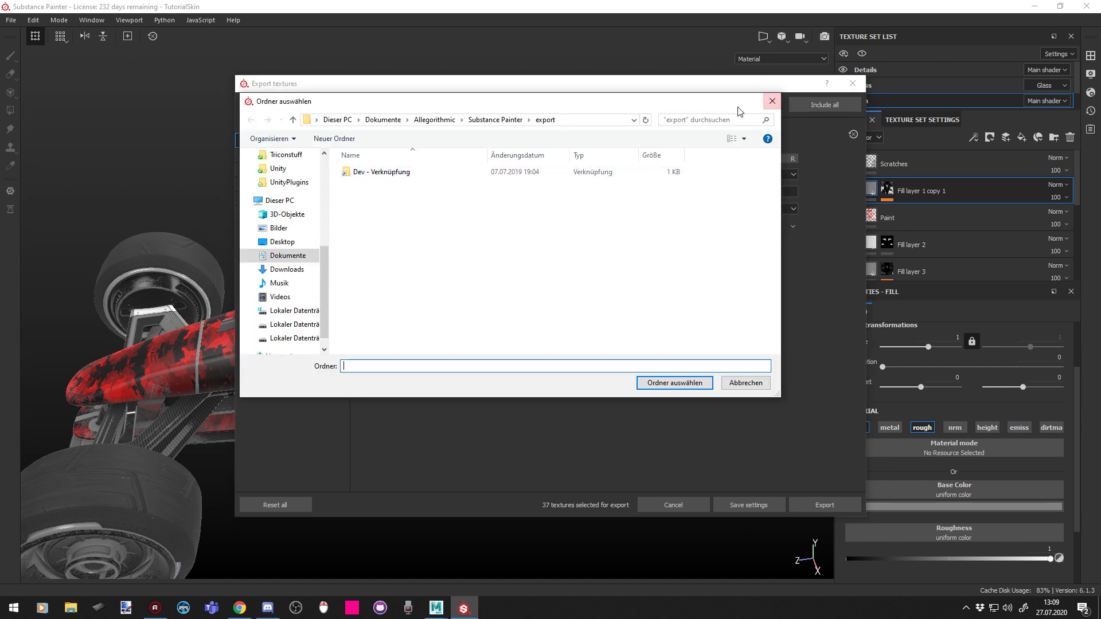
{"action": "left_click_drag", "start_coordinate": [740, 107], "coordinate": [828, 228]}
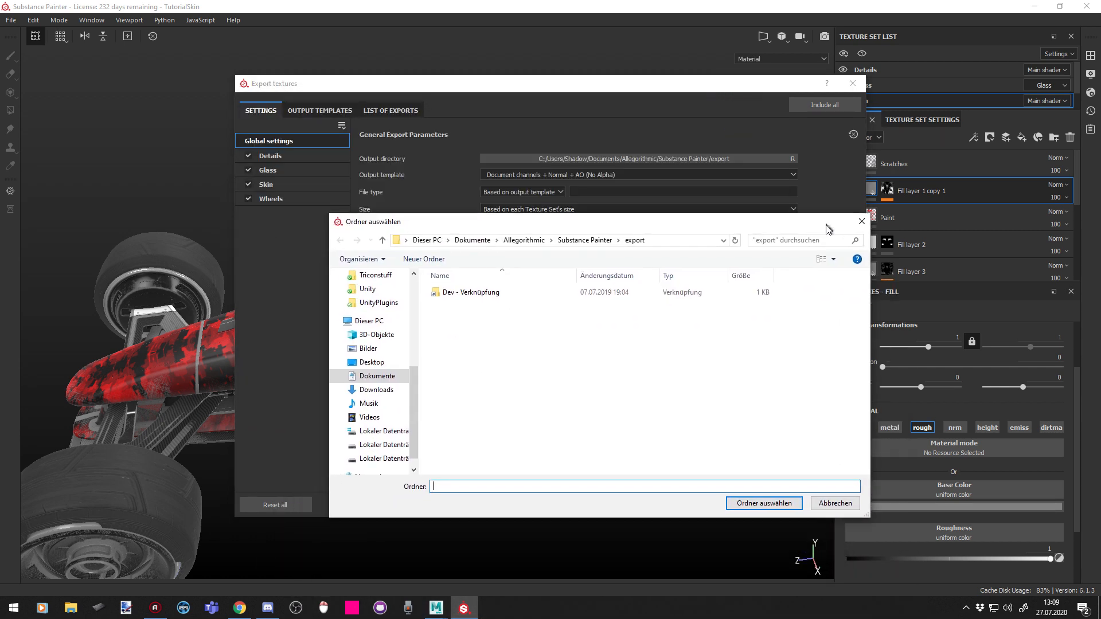
{"action": "left_click_drag", "start_coordinate": [651, 224], "coordinate": [641, 153]}
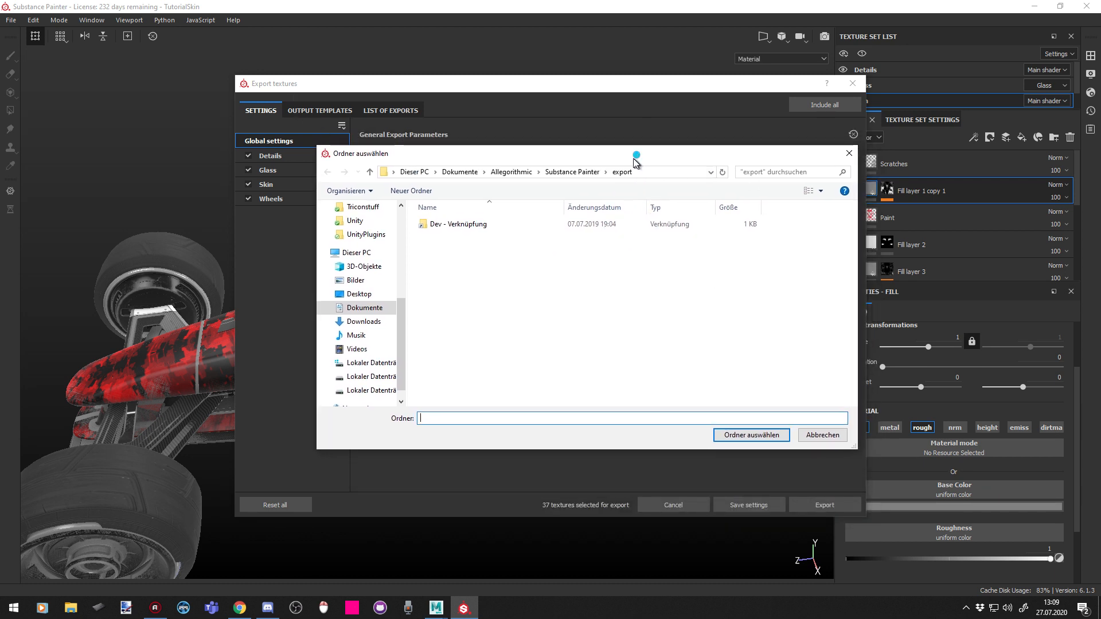
{"action": "key", "text": "Return"}
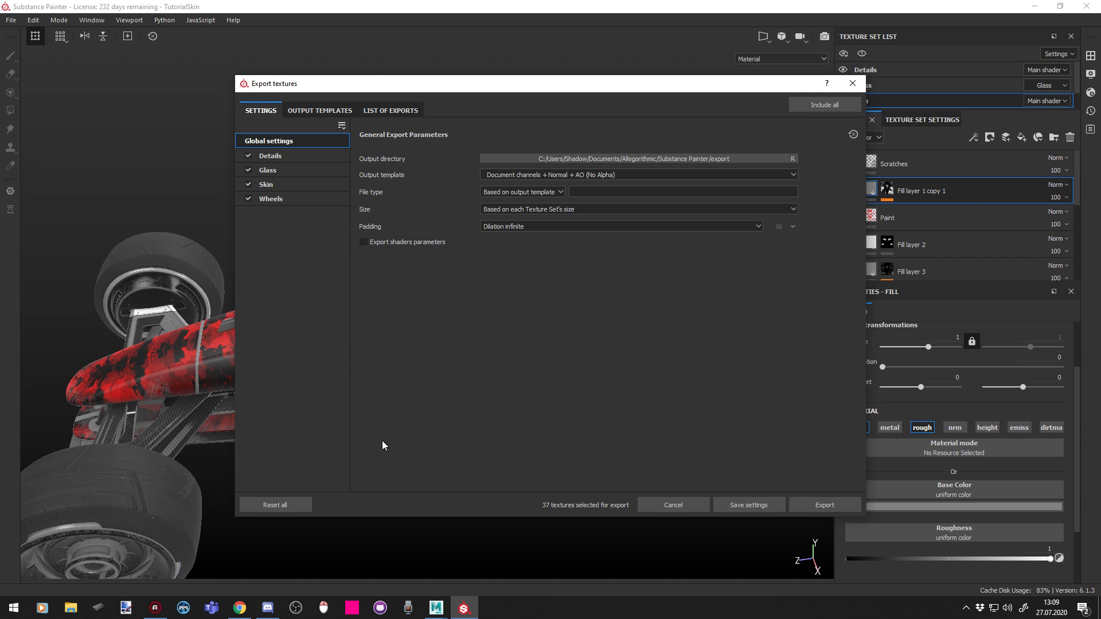
Browse for the export output directory and go to the TMSkins folder inside Dev
{"action": "left_click", "coordinate": [635, 160]}
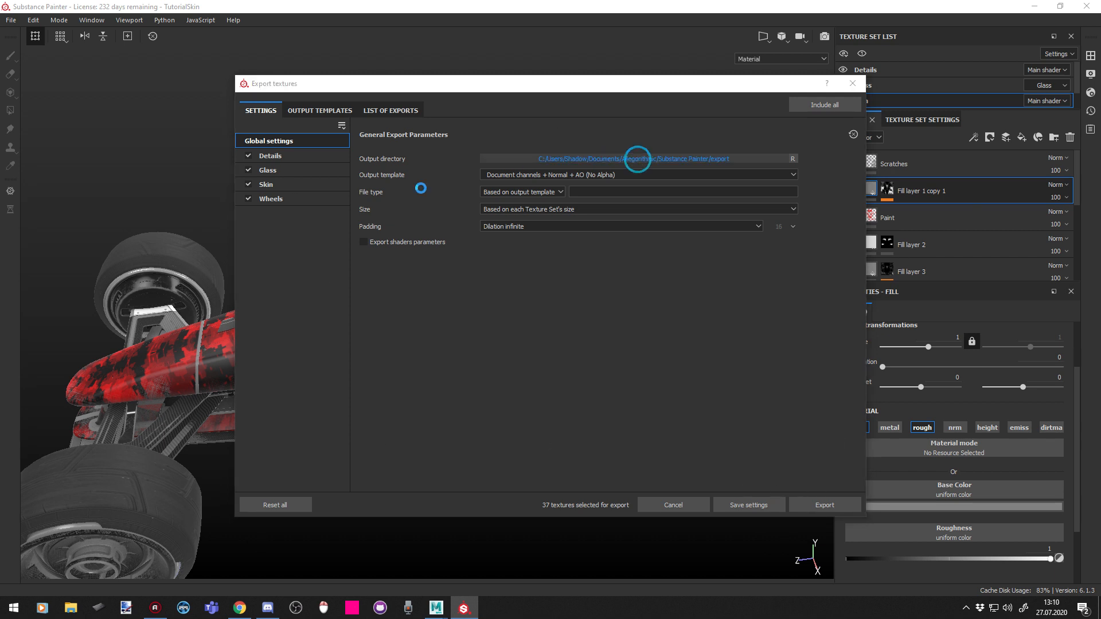
{"action": "left_click_drag", "start_coordinate": [462, 253], "coordinate": [570, 150]}
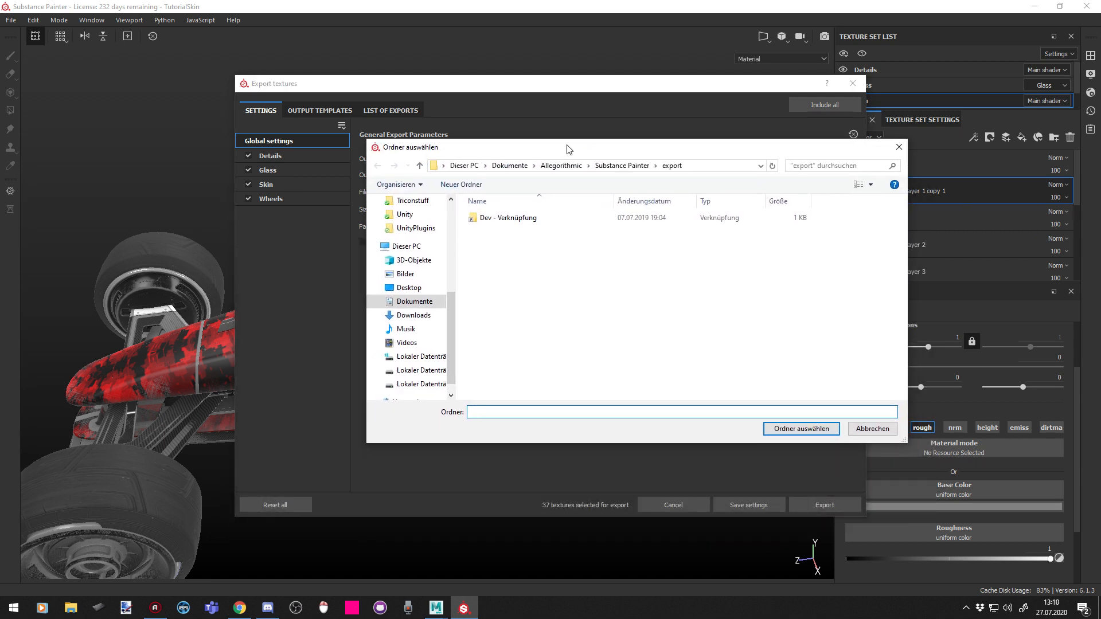
{"action": "left_click", "coordinate": [494, 221]}
{"action": "double_click", "coordinate": [494, 222]}
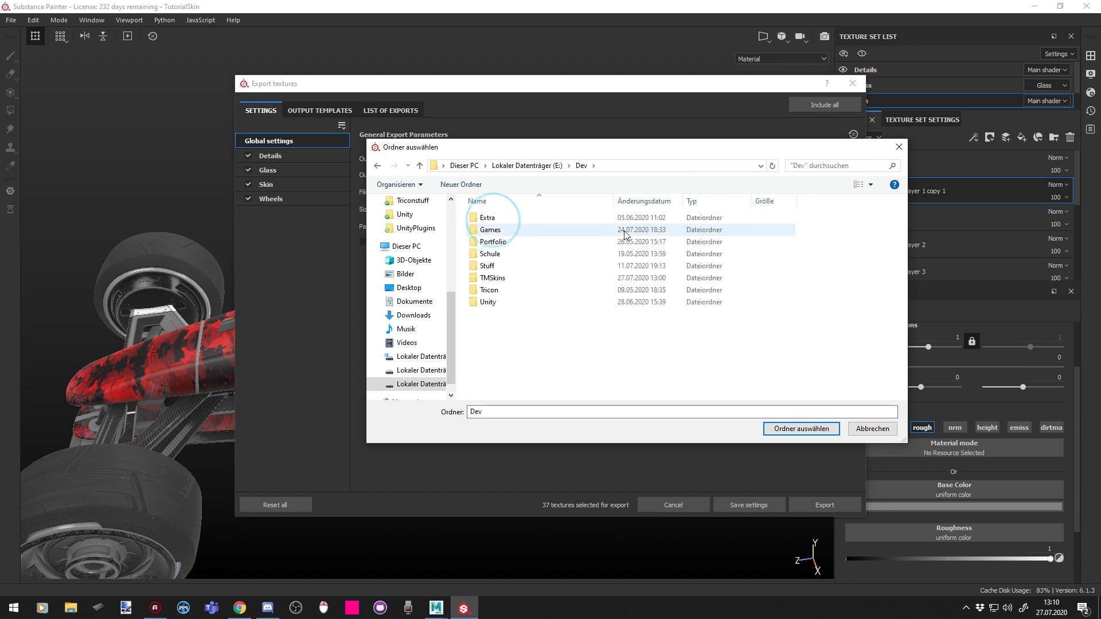
{"action": "left_click", "coordinate": [515, 279]}
{"action": "double_click", "coordinate": [513, 278]}
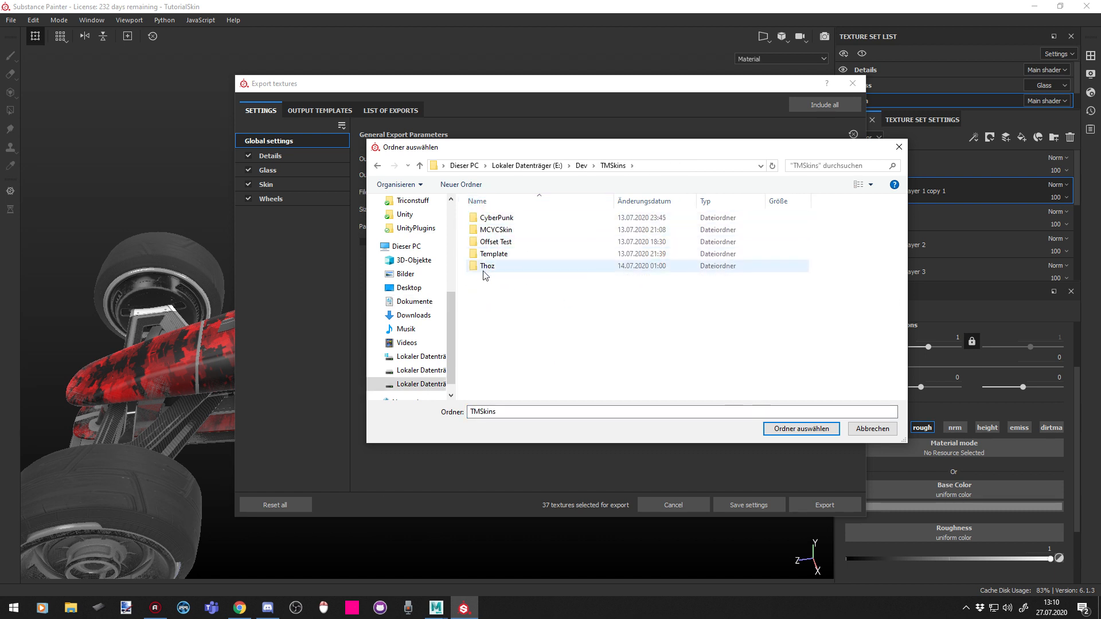
Create a folder named RedGlitch inside TMSkins and choose it as the export output directory
{"action": "left_click", "coordinate": [461, 184]}
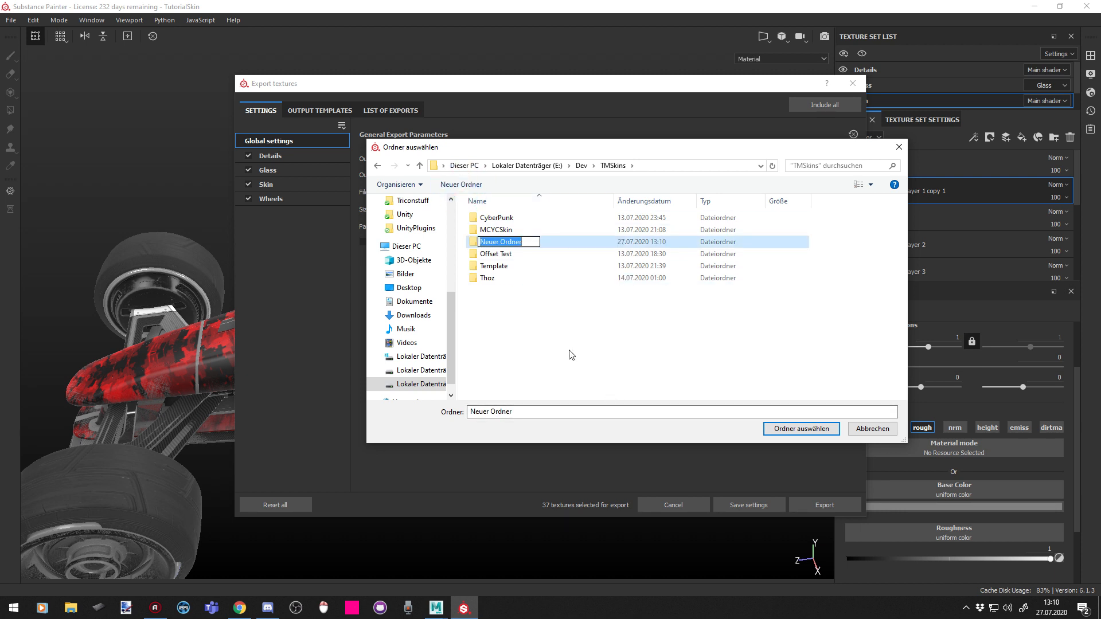
{"action": "type", "text": "RedGlitch"}
{"action": "key", "text": "Return"}
{"action": "left_click", "coordinate": [815, 430]}
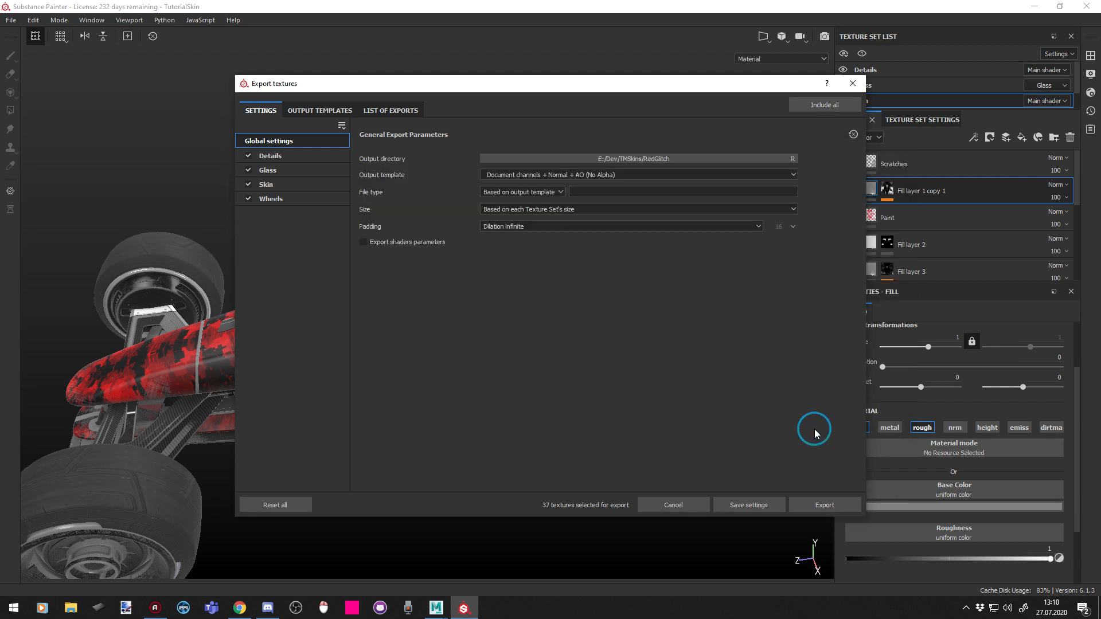
Set the export output template to TM2020
{"action": "left_click", "coordinate": [552, 174]}
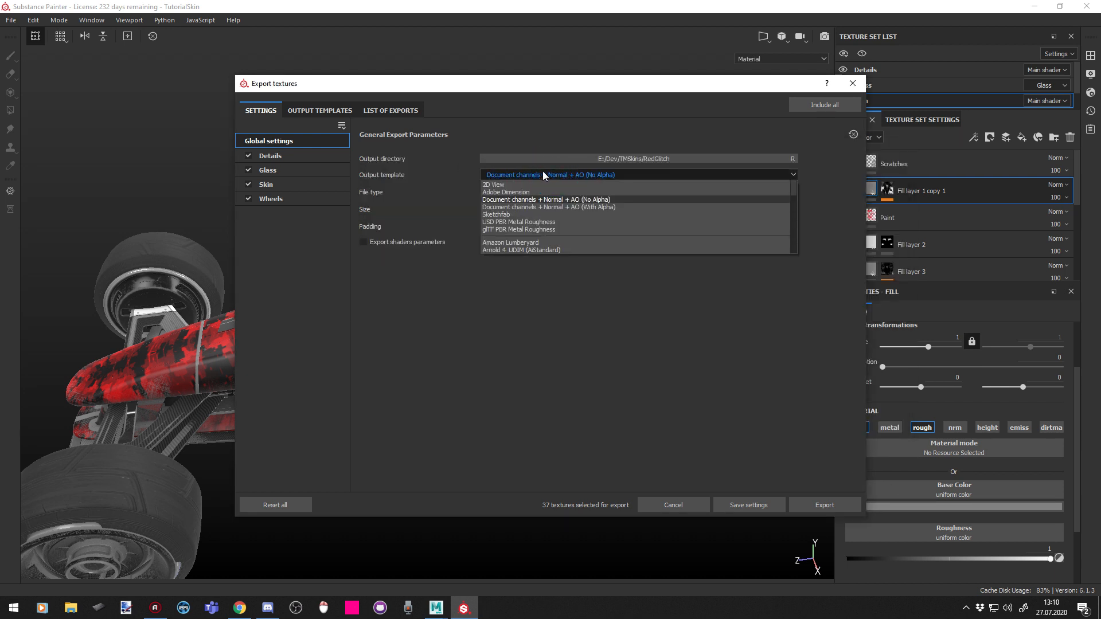
{"action": "scroll", "coordinate": [565, 228], "scroll_direction": "down", "scroll_amount": 4}
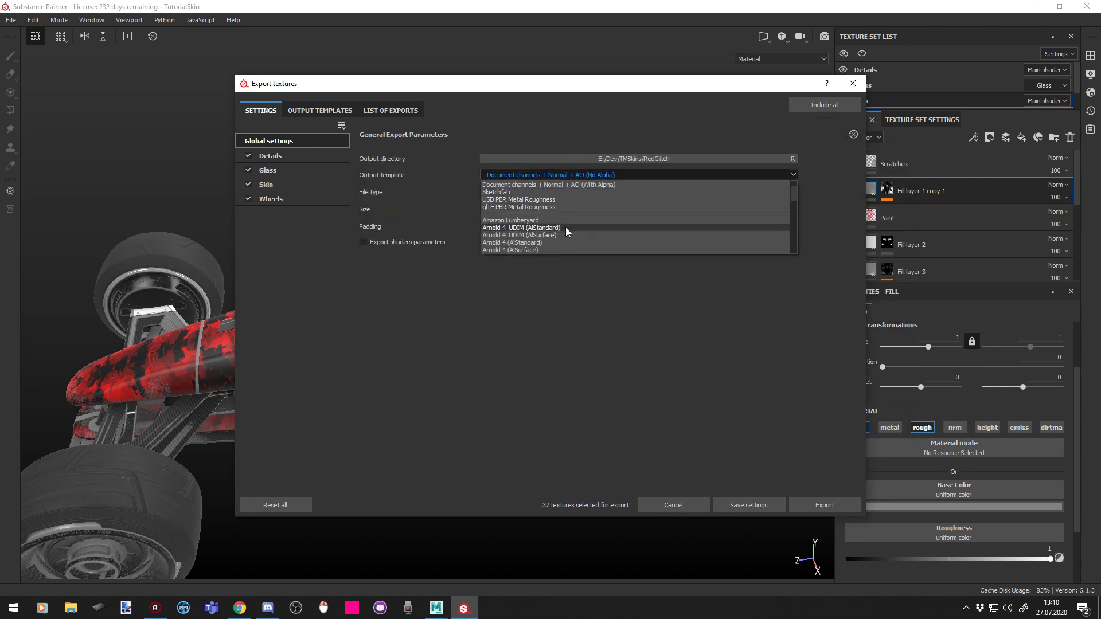
{"action": "scroll", "coordinate": [566, 232], "scroll_direction": "down", "scroll_amount": 2}
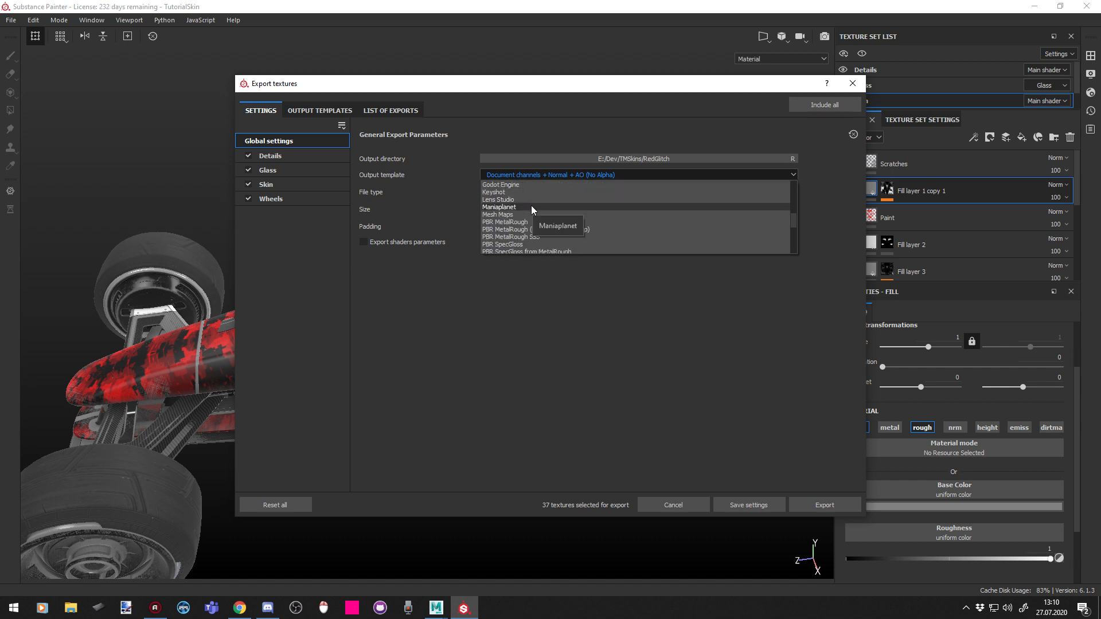
{"action": "scroll", "coordinate": [530, 210], "scroll_direction": "down", "scroll_amount": 3}
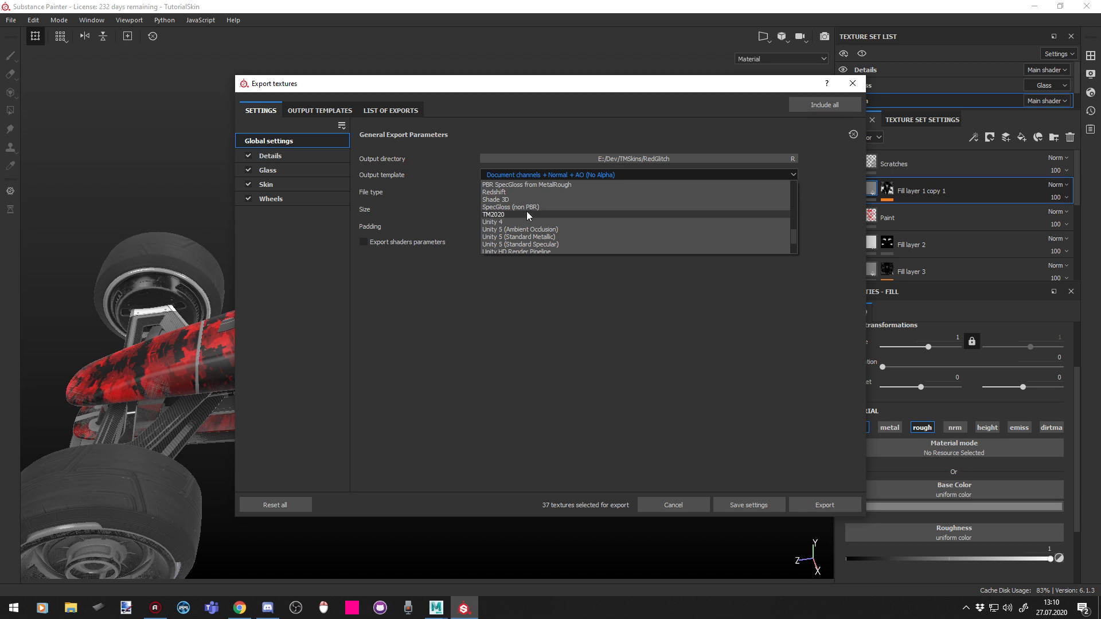
{"action": "left_click", "coordinate": [526, 214]}
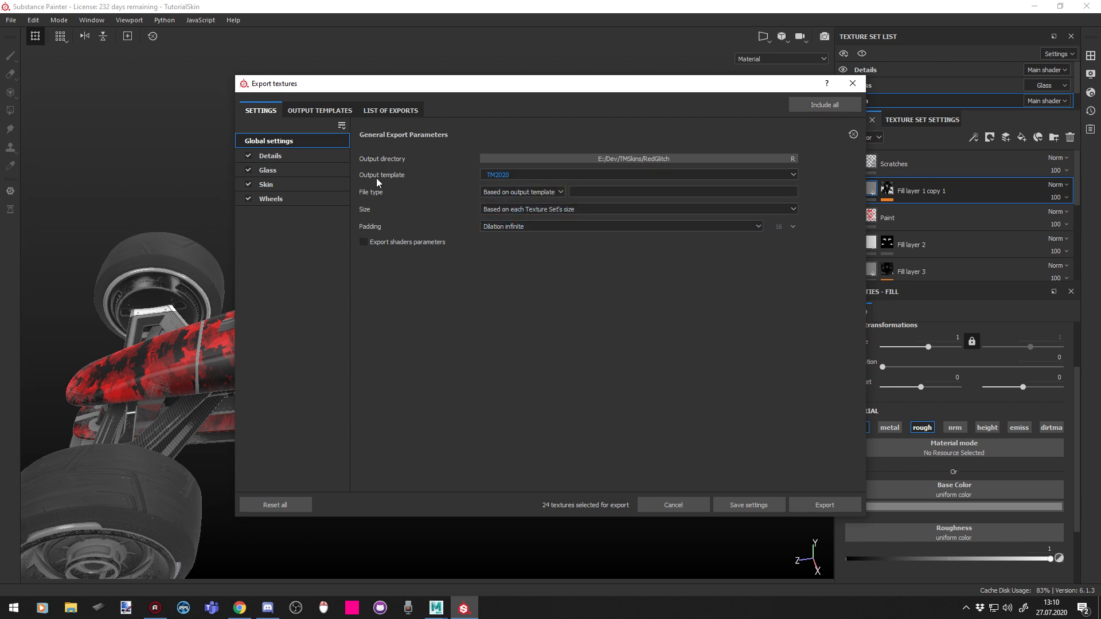
Set the export file type to png with a bit depth of 16 bits
{"action": "left_click", "coordinate": [523, 194]}
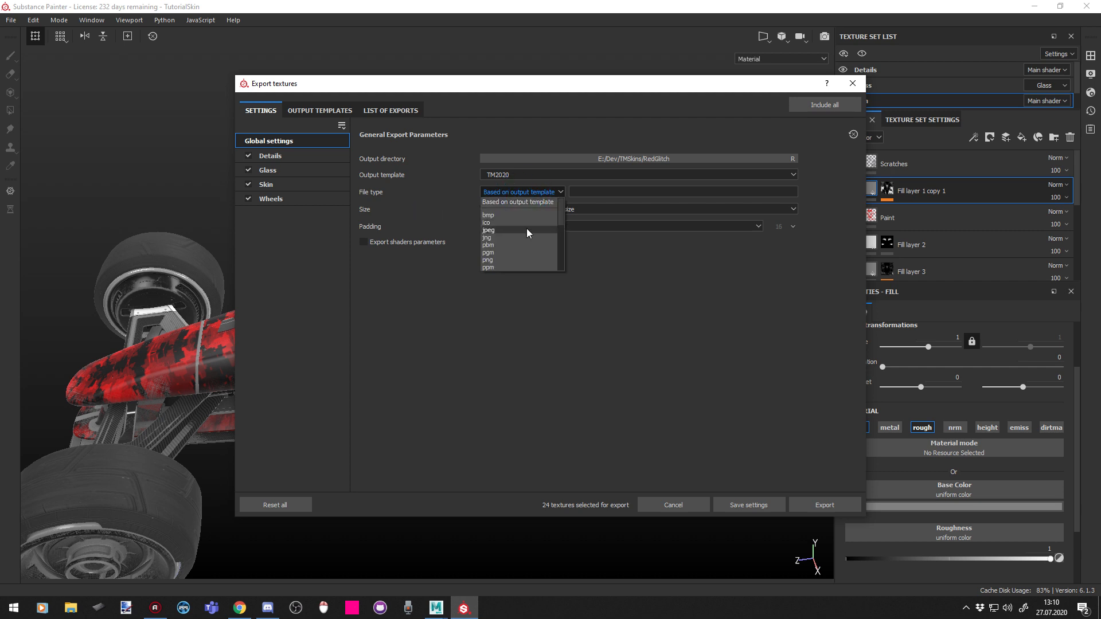
{"action": "scroll", "coordinate": [512, 248], "scroll_direction": "down", "scroll_amount": 1}
{"action": "scroll", "coordinate": [506, 262], "scroll_direction": "down", "scroll_amount": 2}
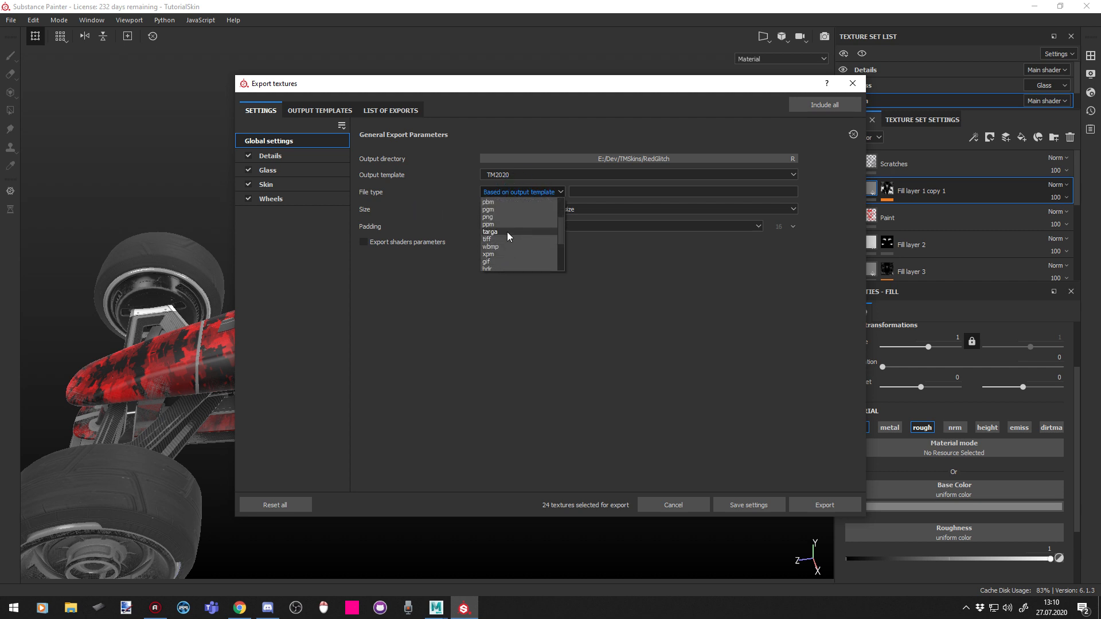
{"action": "scroll", "coordinate": [500, 211], "scroll_direction": "down", "scroll_amount": 2}
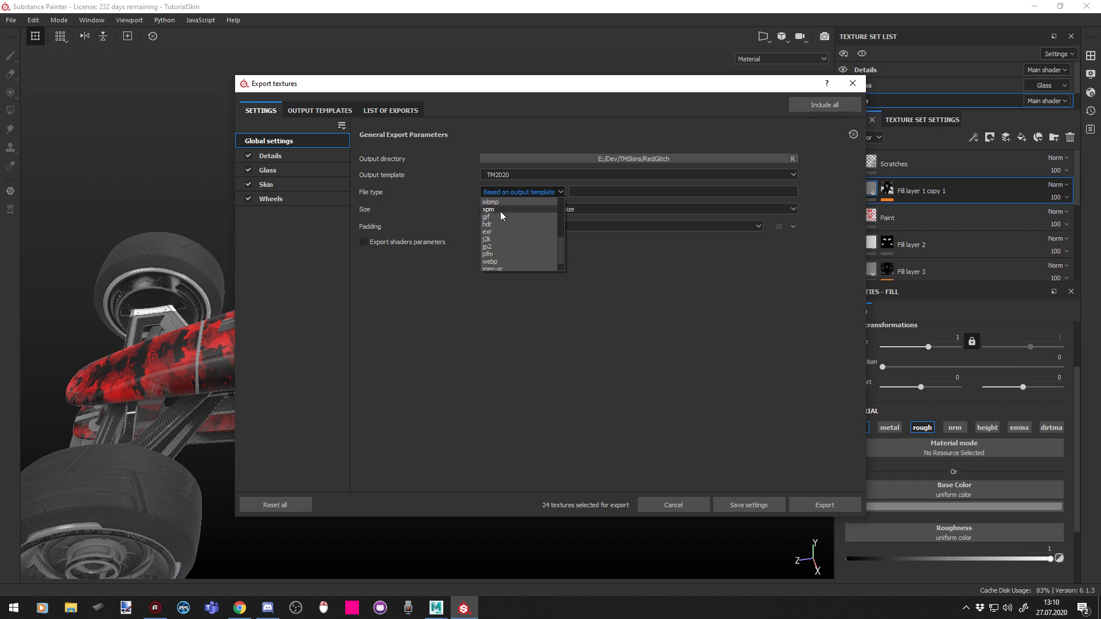
{"action": "scroll", "coordinate": [505, 248], "scroll_direction": "up", "scroll_amount": 5}
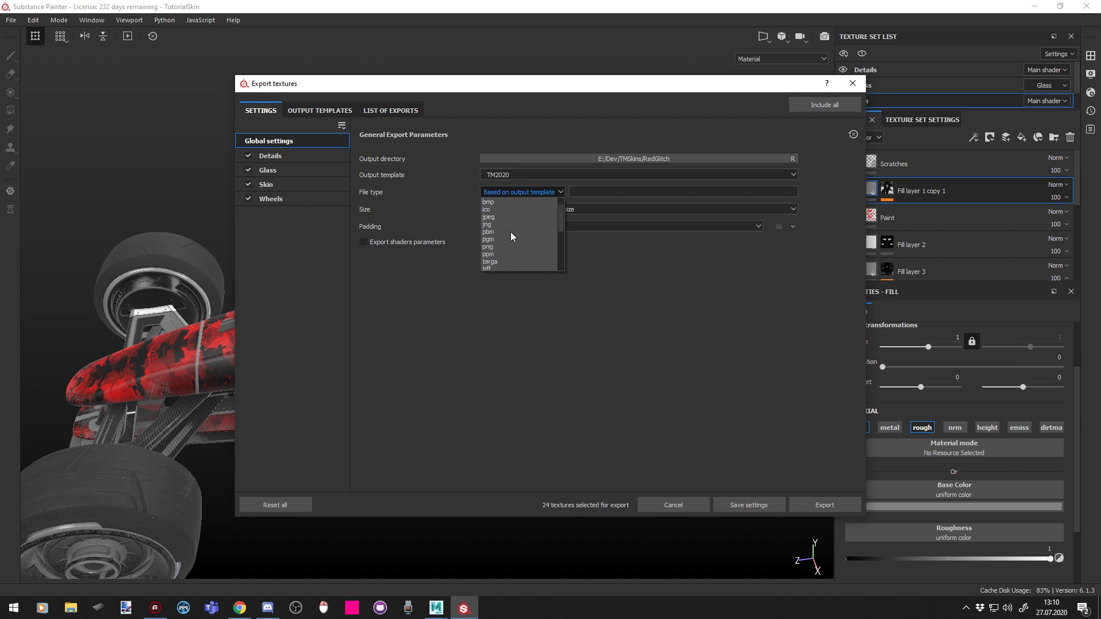
{"action": "left_click", "coordinate": [512, 256]}
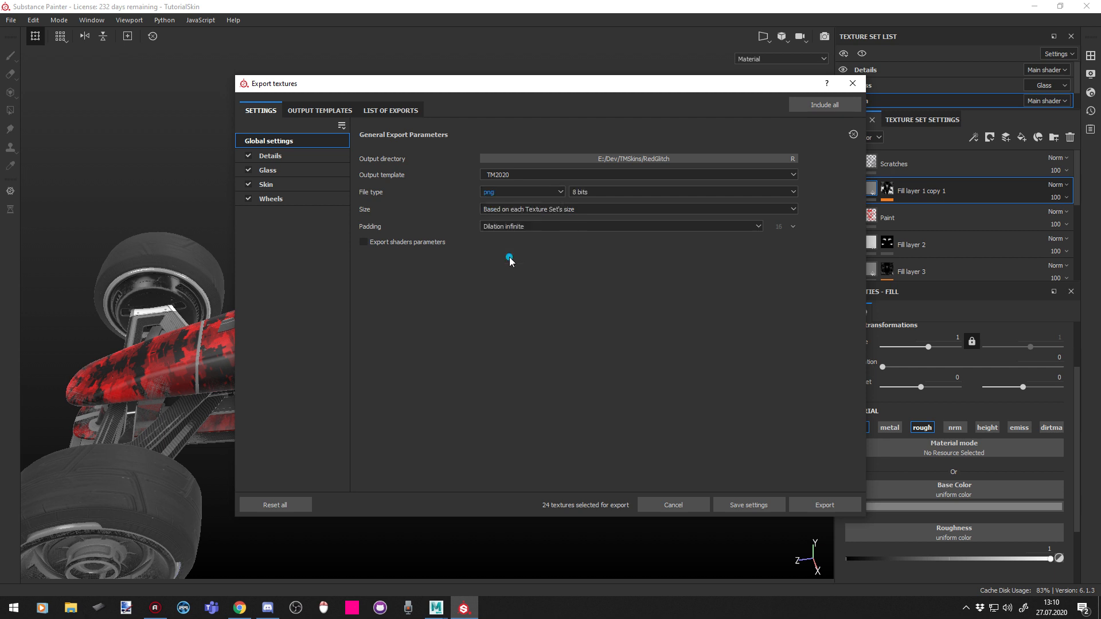
{"action": "left_click", "coordinate": [601, 191]}
{"action": "left_click", "coordinate": [592, 216]}
{"action": "left_click", "coordinate": [515, 208]}
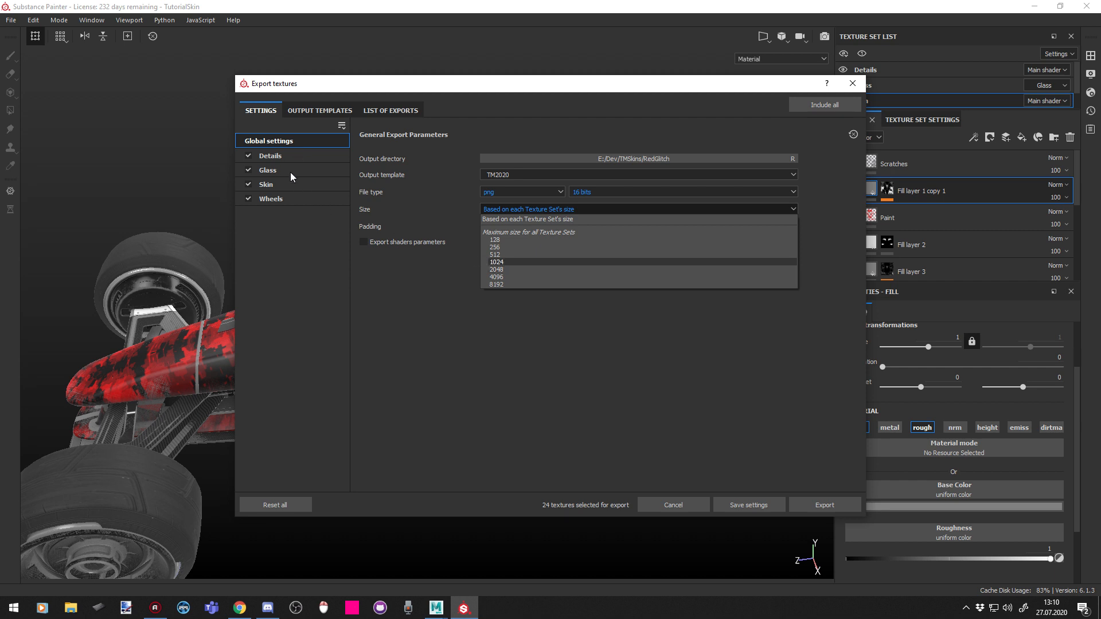
{"action": "left_click", "coordinate": [378, 303]}
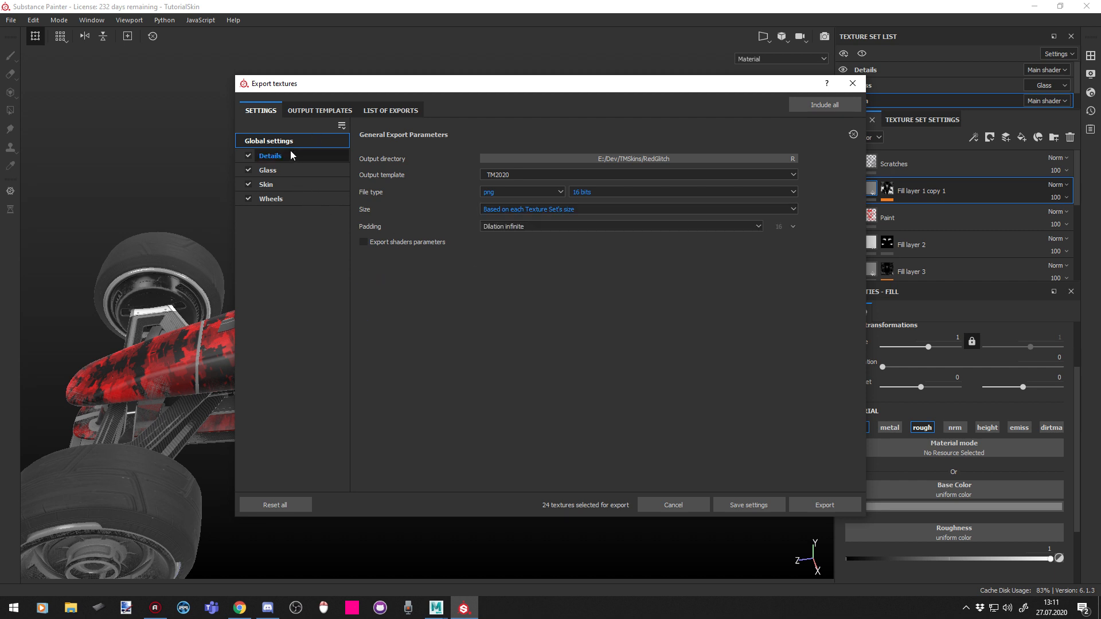
{"action": "left_click", "coordinate": [550, 210]}
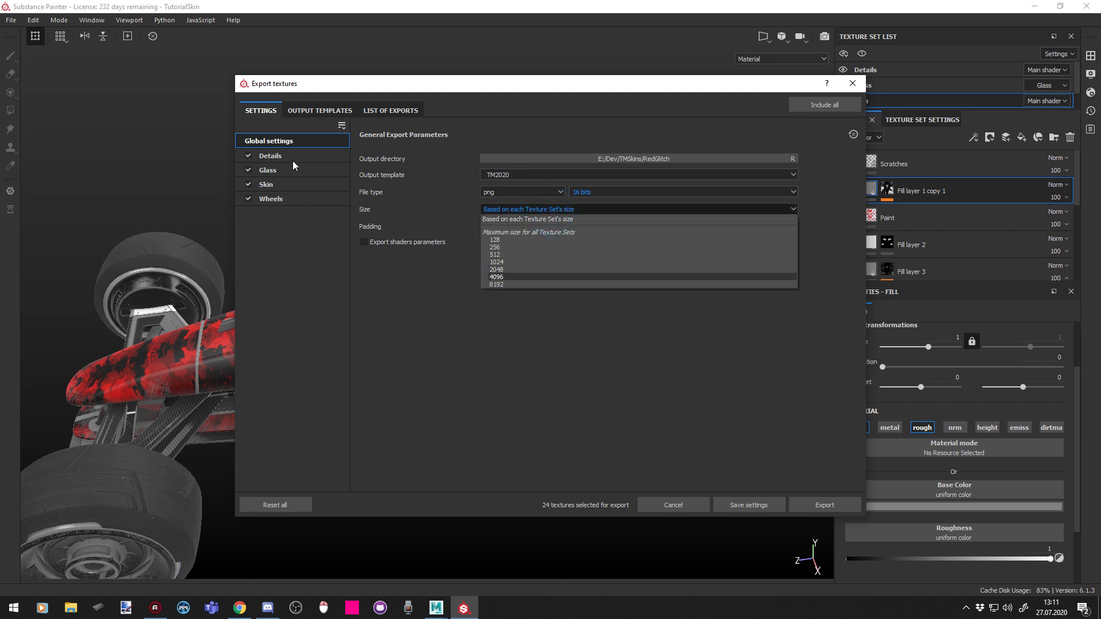
{"action": "left_click", "coordinate": [396, 294]}
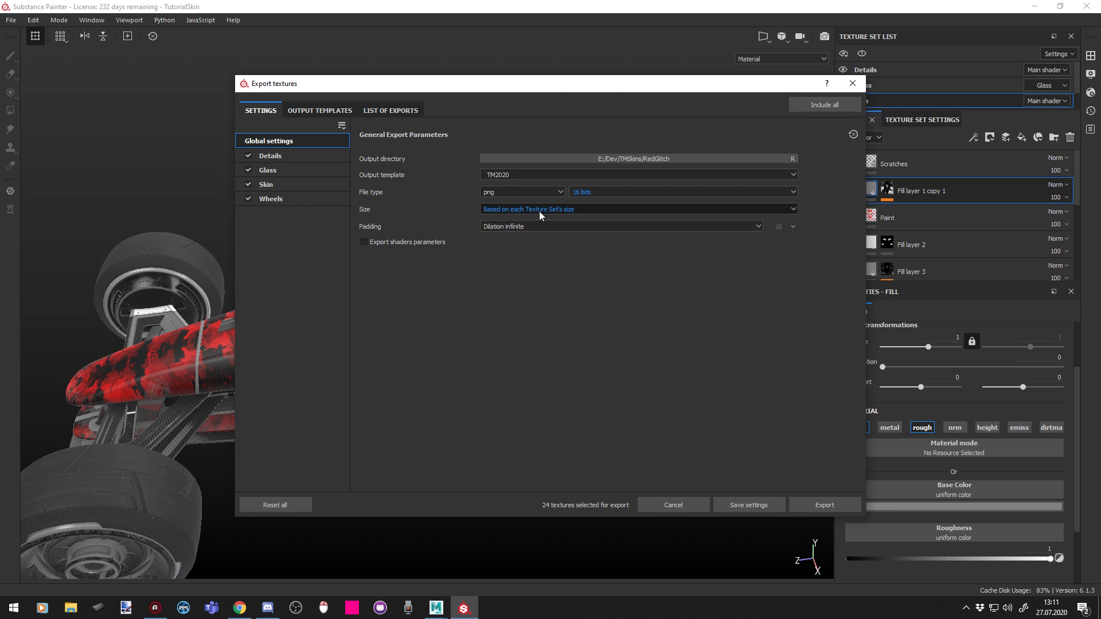
{"action": "left_click", "coordinate": [585, 210]}
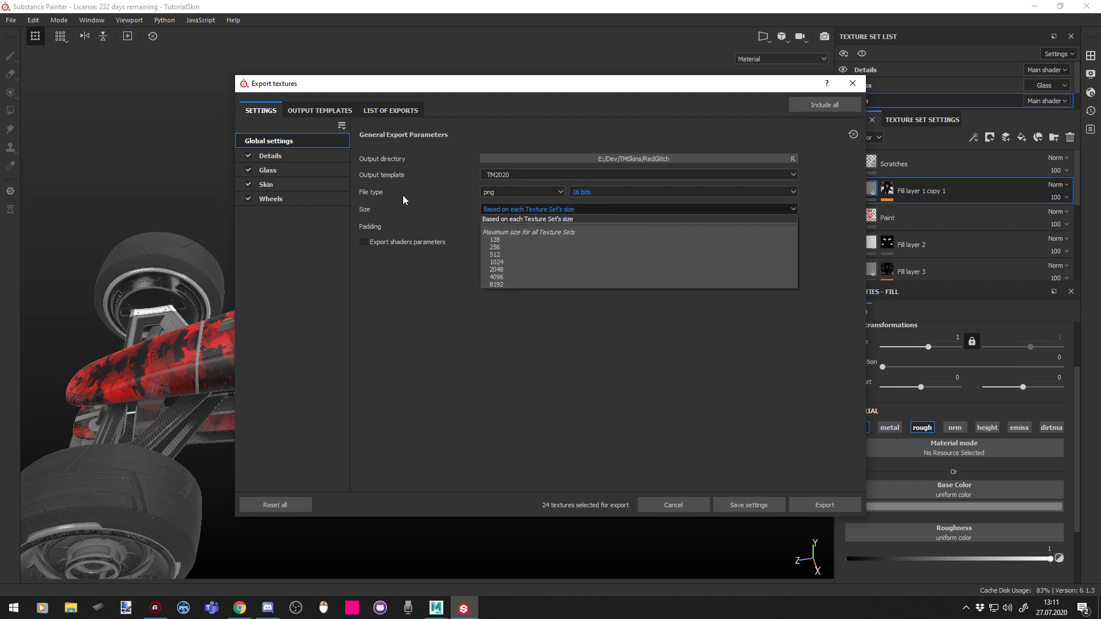
{"action": "left_click", "coordinate": [543, 212]}
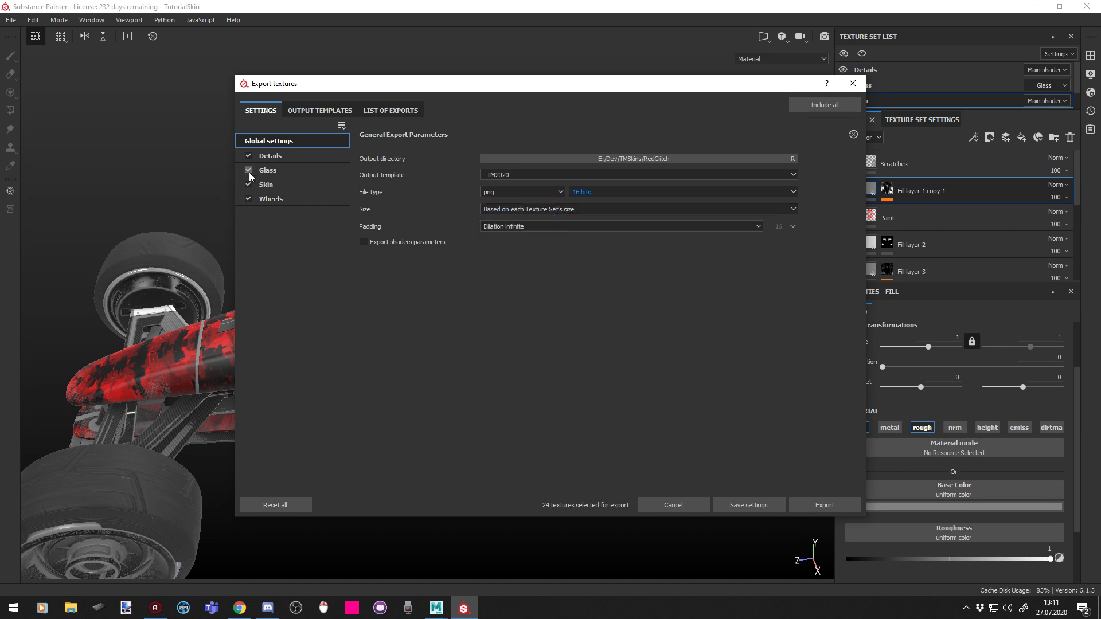
Try a size override for the Glass texture set in its export parameters, and return to the global settings
{"action": "left_click", "coordinate": [281, 170]}
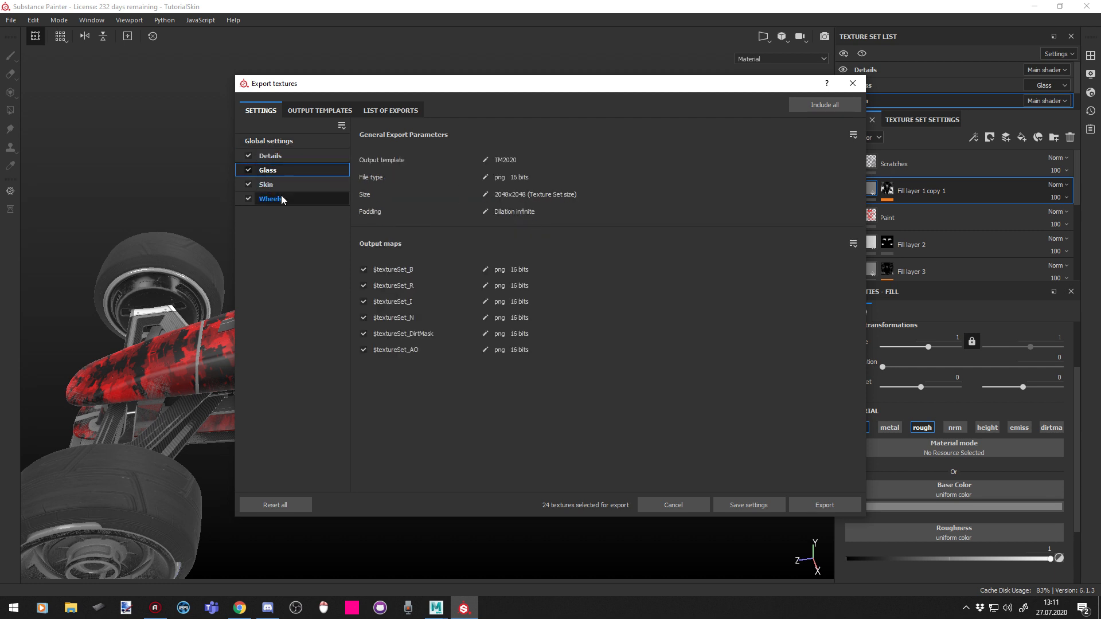
{"action": "left_click", "coordinate": [486, 195]}
{"action": "left_click", "coordinate": [562, 195]}
{"action": "left_click", "coordinate": [546, 204]}
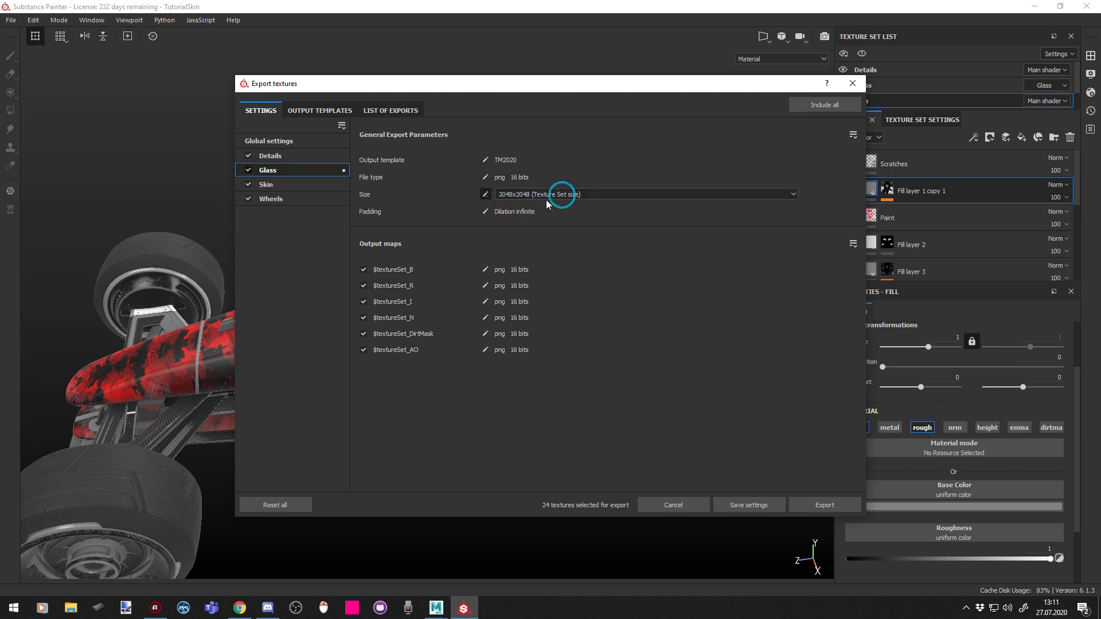
{"action": "left_click", "coordinate": [279, 143]}
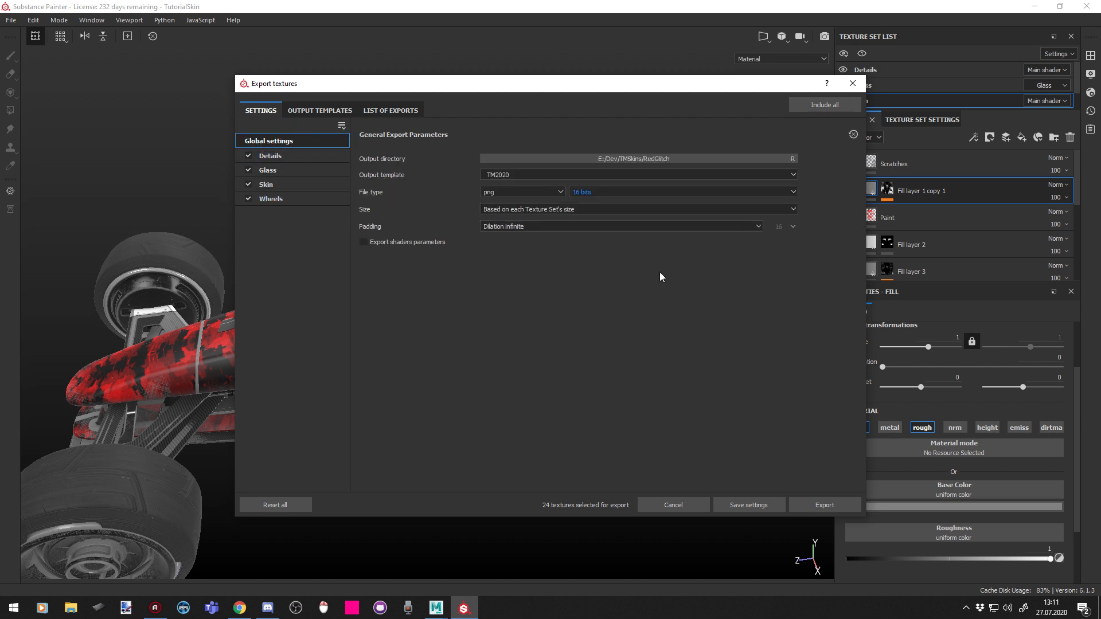
Set the global export size to 2048 and the padding to Dilation + transparent
{"action": "left_click", "coordinate": [568, 210]}
{"action": "left_click", "coordinate": [504, 269]}
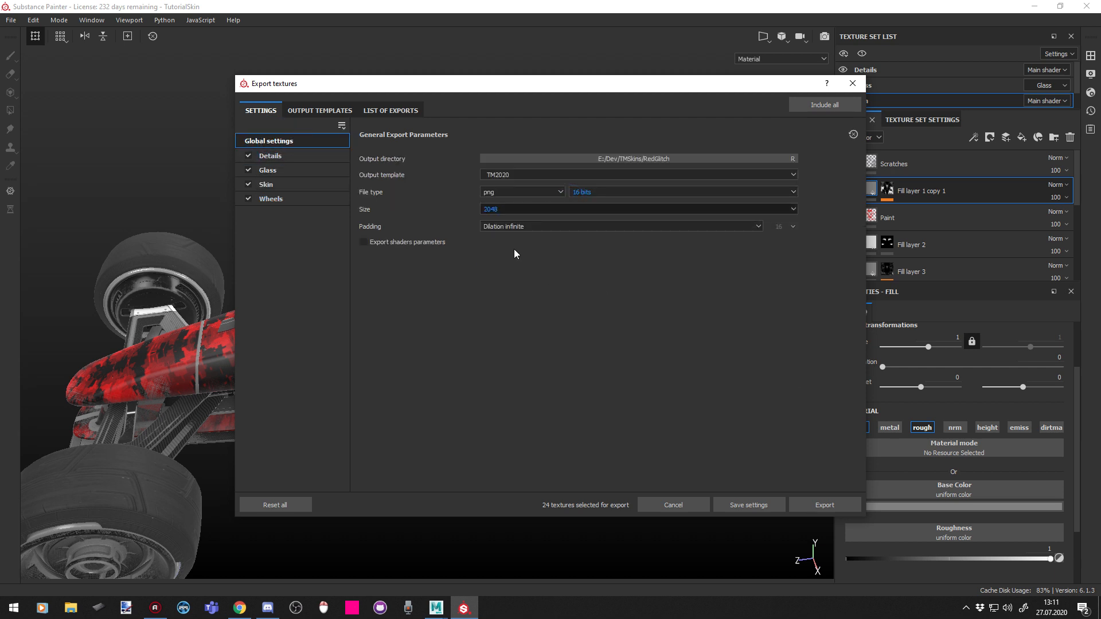
{"action": "left_click", "coordinate": [531, 227]}
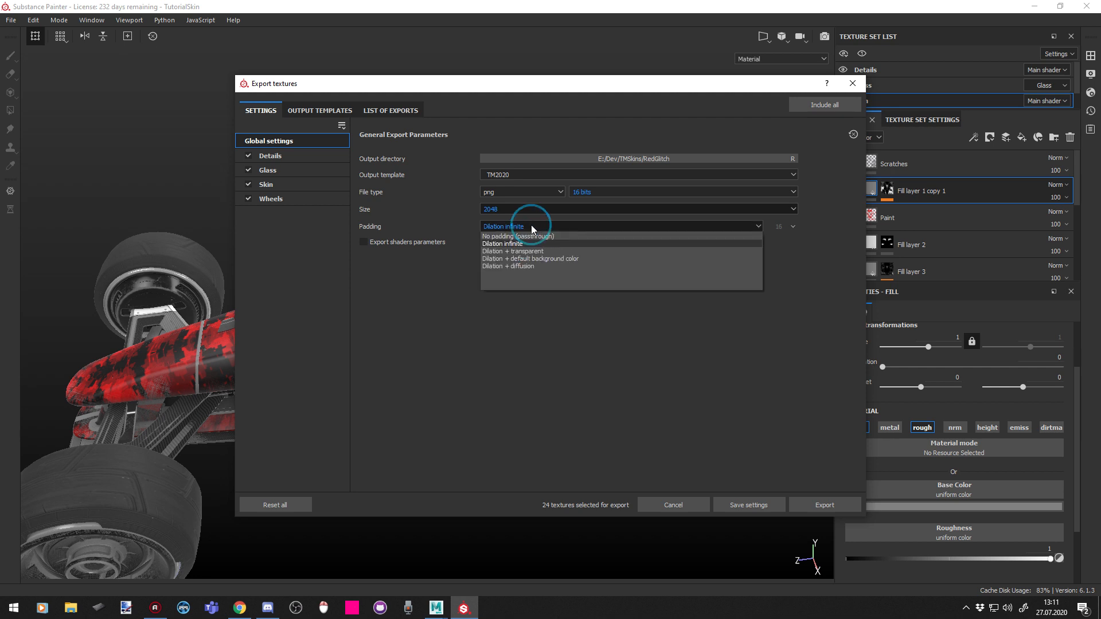
{"action": "left_click", "coordinate": [546, 252]}
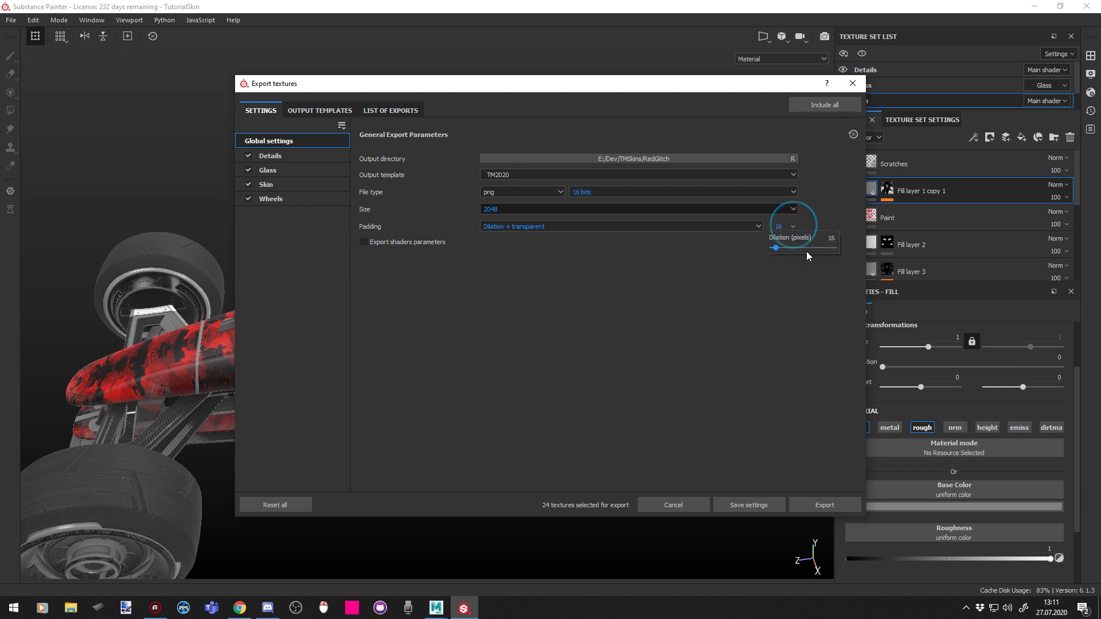
Set the dilation to 4 pixels and change the padding type to Dilation + diffusion
{"action": "left_click", "coordinate": [830, 238]}
{"action": "type", "text": "4"}
{"action": "left_click", "coordinate": [727, 297]}
{"action": "left_click", "coordinate": [616, 226]}
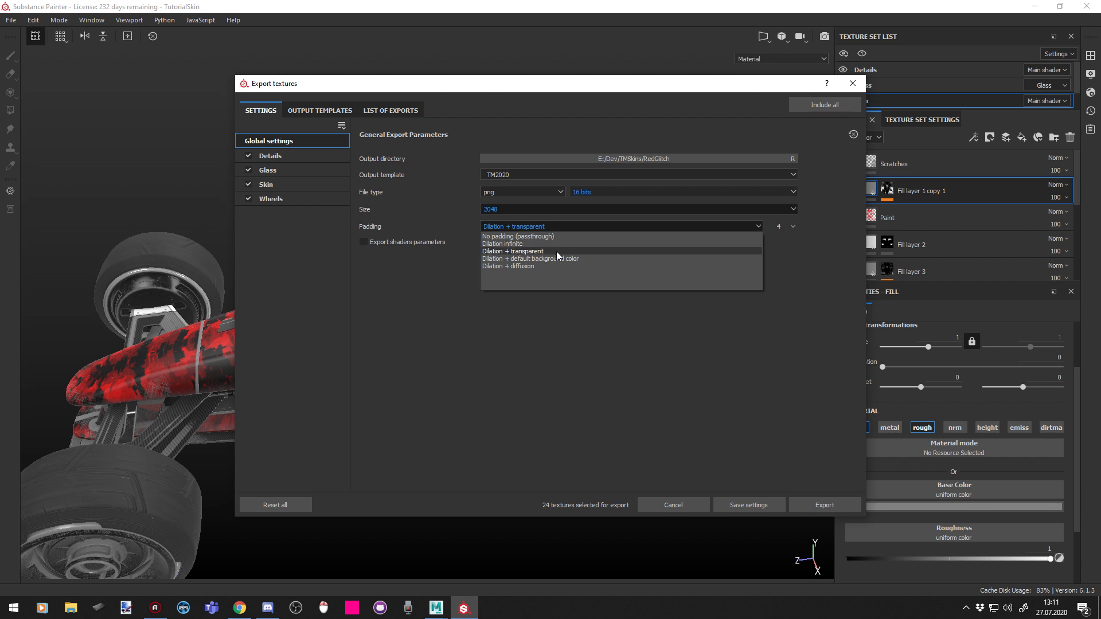
{"action": "left_click", "coordinate": [548, 265]}
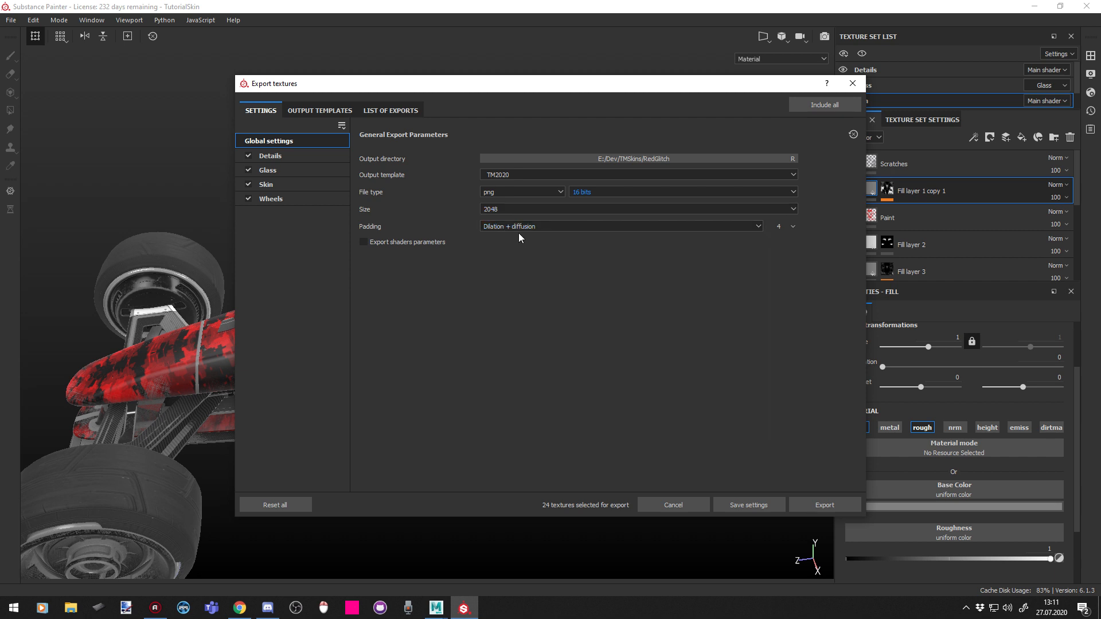
{"action": "left_click", "coordinate": [521, 226]}
{"action": "left_click", "coordinate": [525, 267]}
{"action": "left_click", "coordinate": [528, 226]}
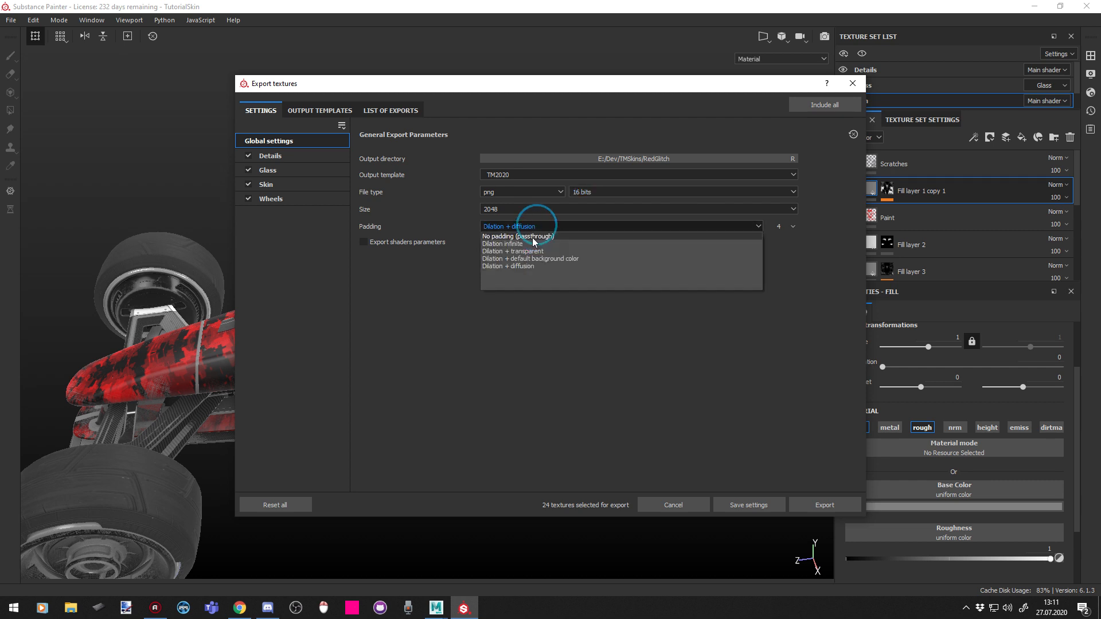
{"action": "left_click", "coordinate": [518, 267]}
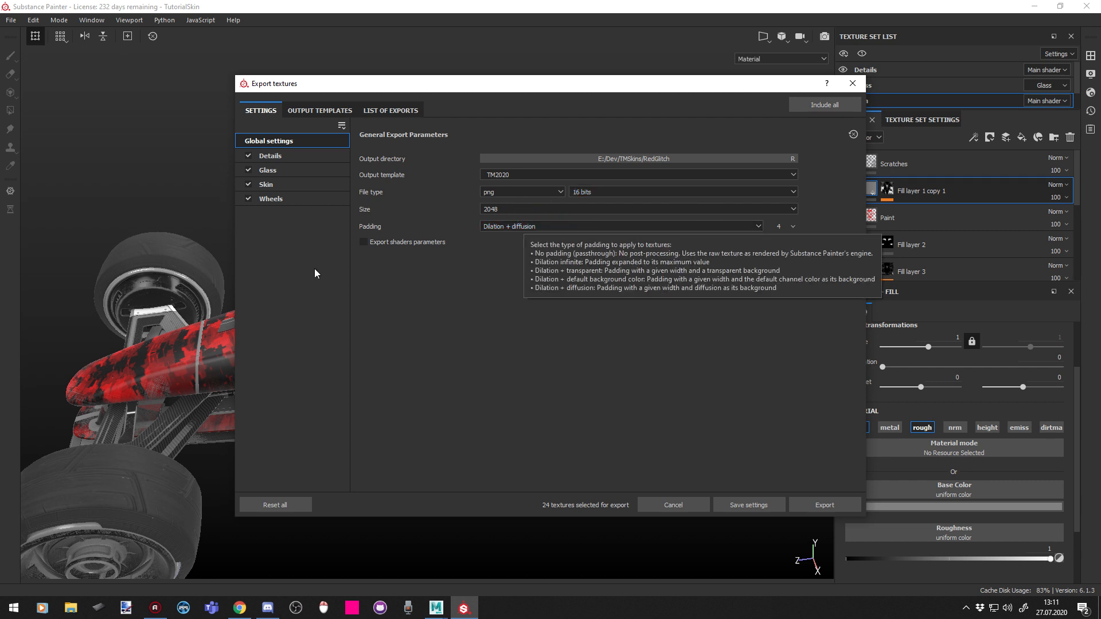
{"action": "left_click", "coordinate": [537, 226]}
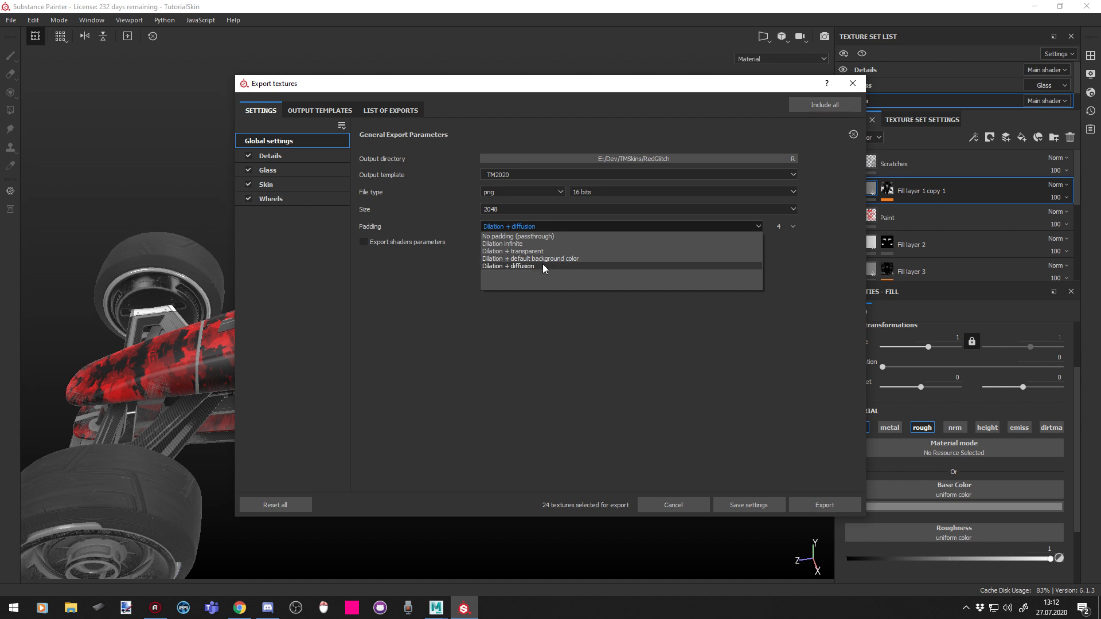
{"action": "left_click", "coordinate": [539, 267]}
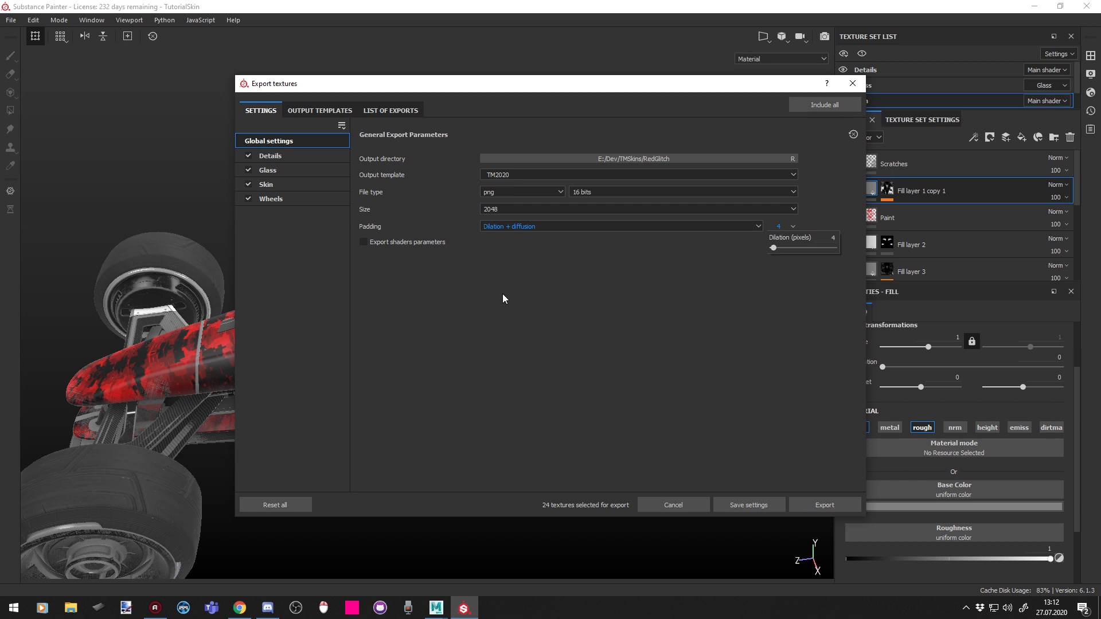
{"action": "left_click", "coordinate": [467, 270]}
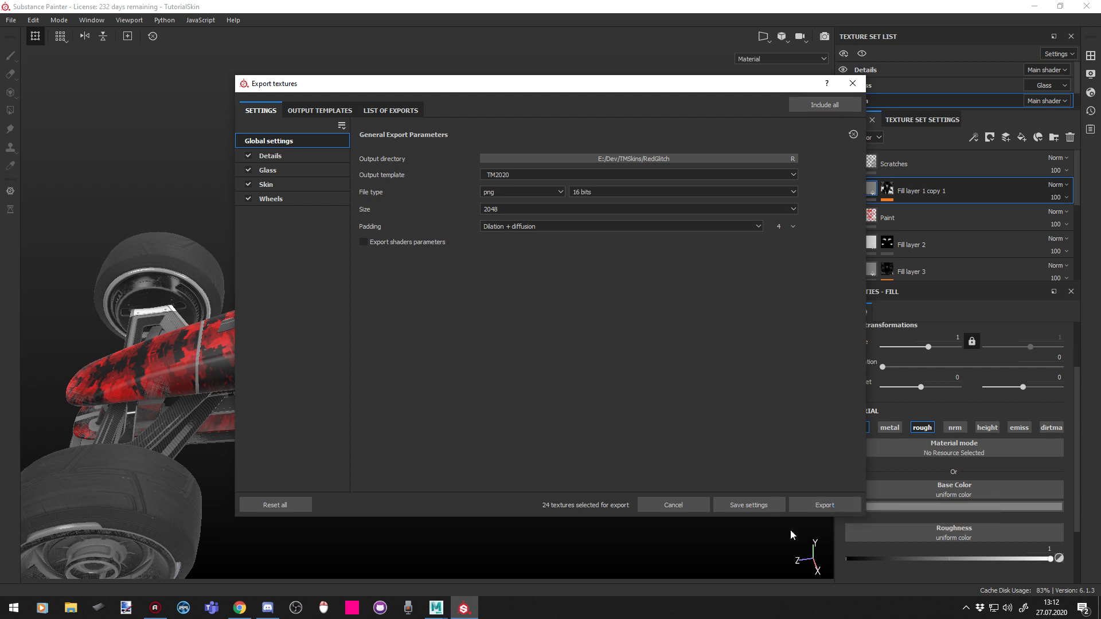
Export the textures and look through the list of exported files for every texture set
{"action": "left_click", "coordinate": [807, 507]}
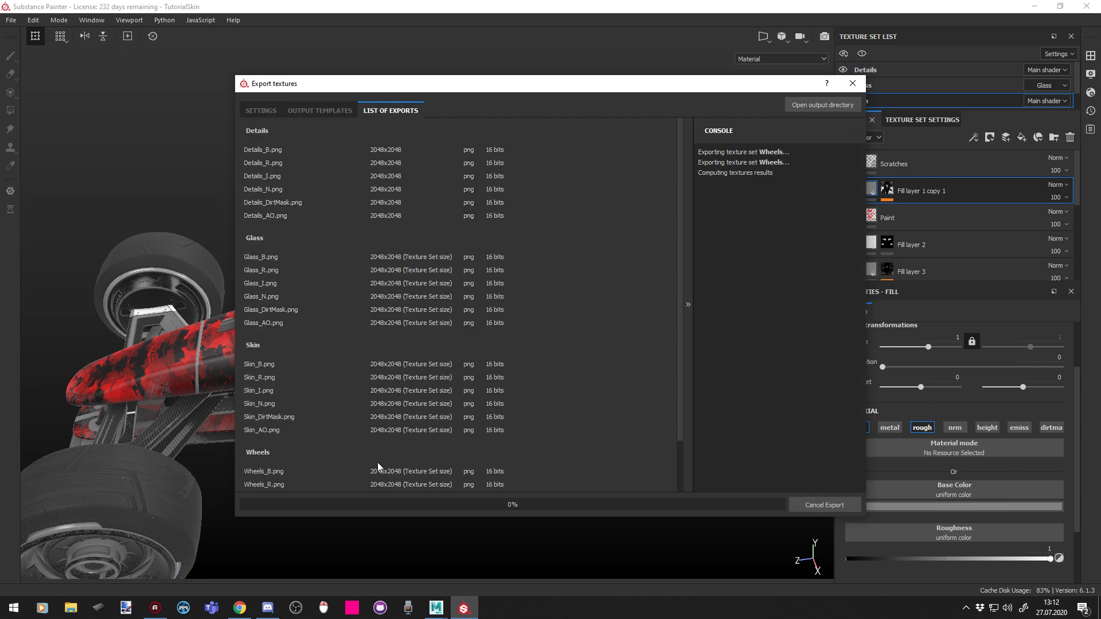
{"action": "scroll", "coordinate": [511, 465], "scroll_direction": "down", "scroll_amount": 1}
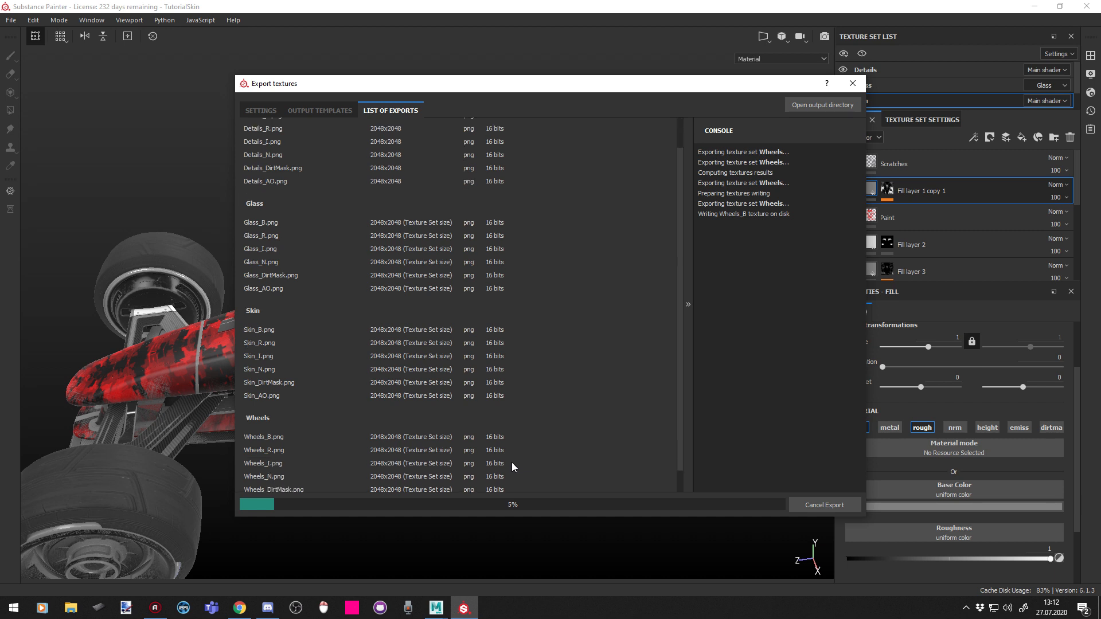
{"action": "scroll", "coordinate": [420, 160], "scroll_direction": "up", "scroll_amount": 1}
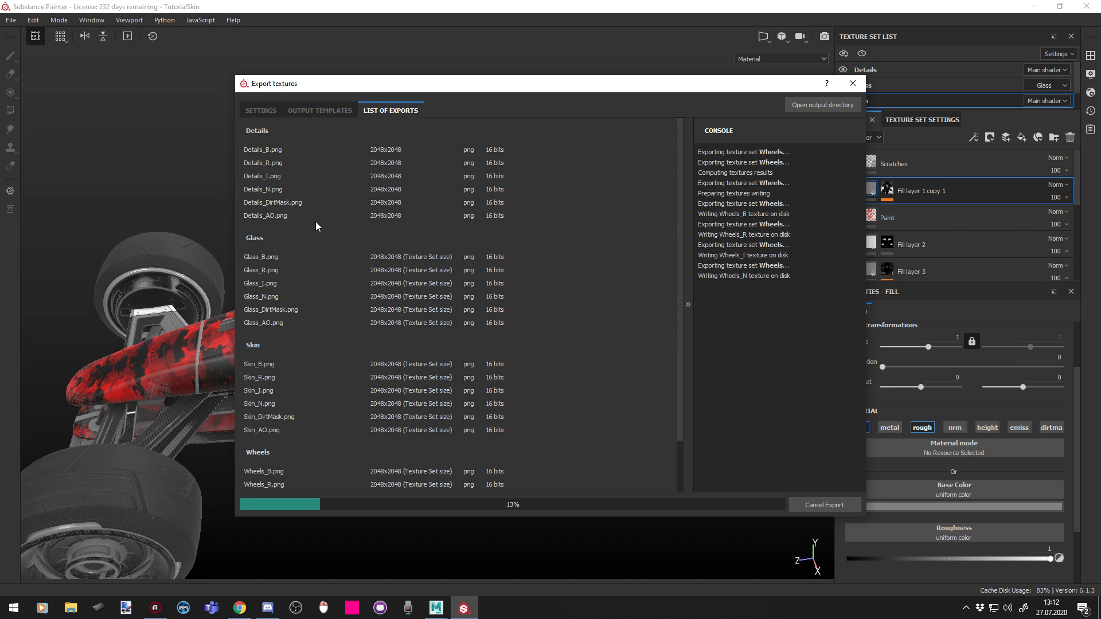
{"action": "scroll", "coordinate": [279, 317], "scroll_direction": "down", "scroll_amount": 2}
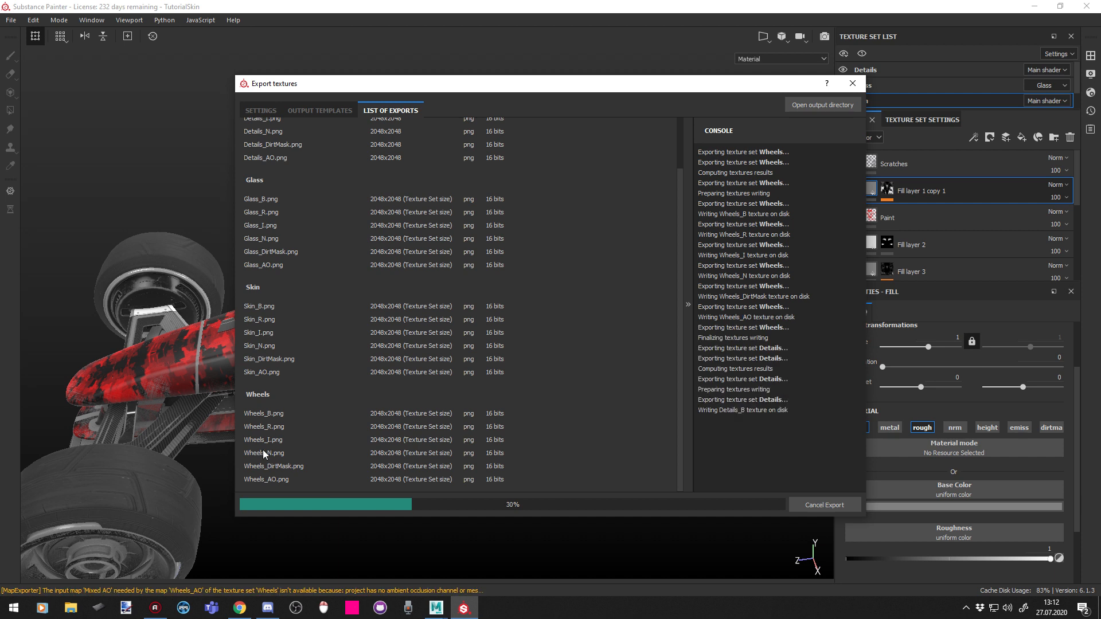
{"action": "scroll", "coordinate": [324, 280], "scroll_direction": "up", "scroll_amount": 2}
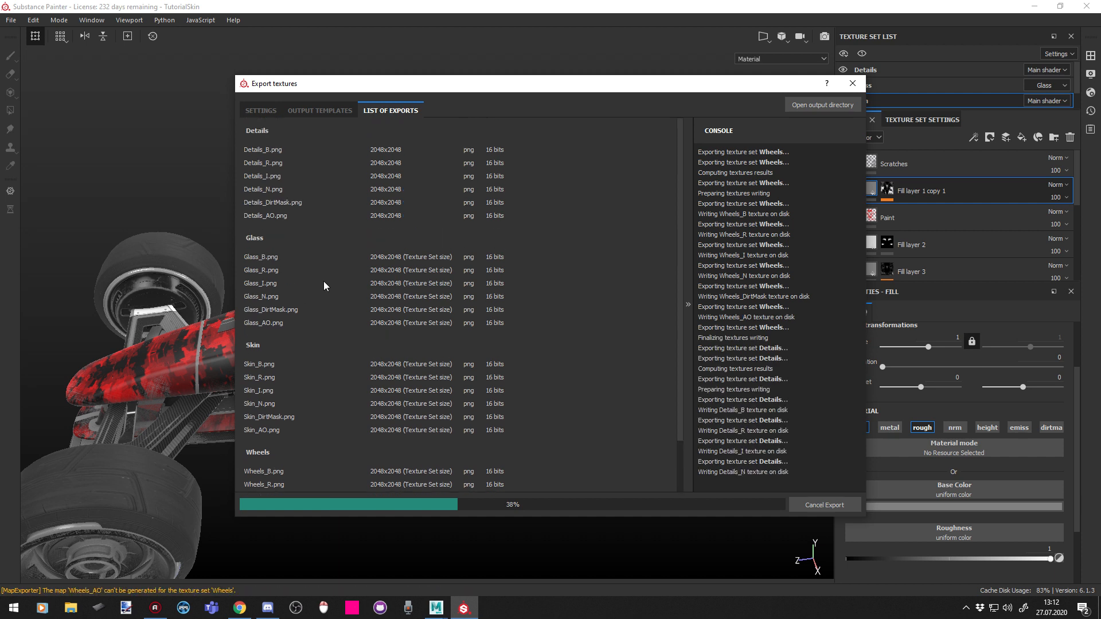
{"action": "scroll", "coordinate": [538, 368], "scroll_direction": "down", "scroll_amount": 2}
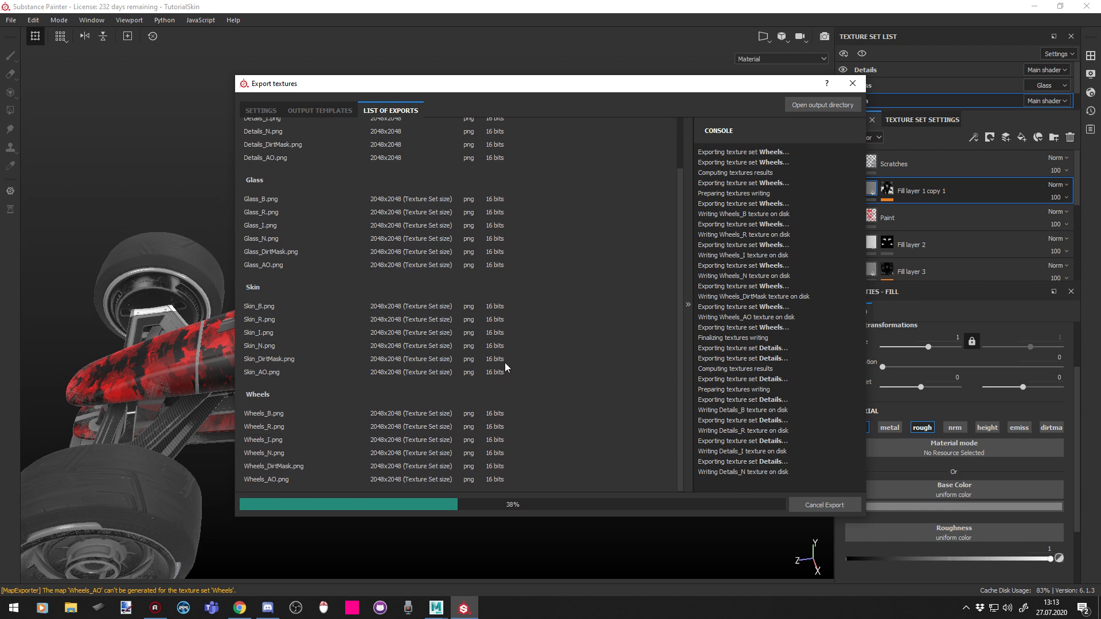
{"action": "scroll", "coordinate": [502, 364], "scroll_direction": "up", "scroll_amount": 2}
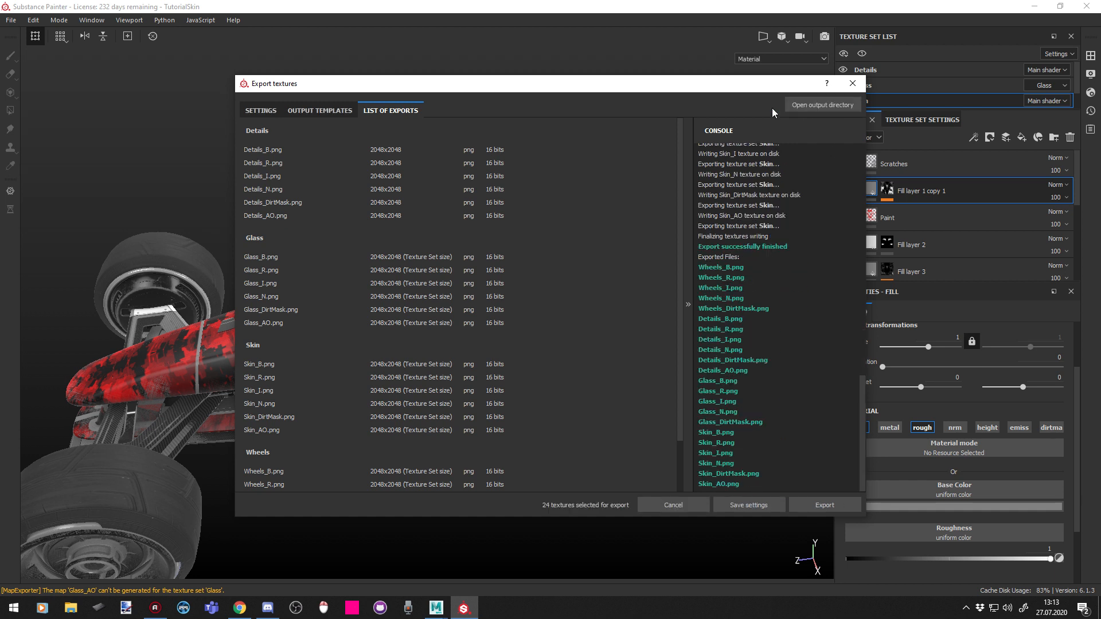
{"action": "scroll", "coordinate": [623, 330], "scroll_direction": "down", "scroll_amount": 2}
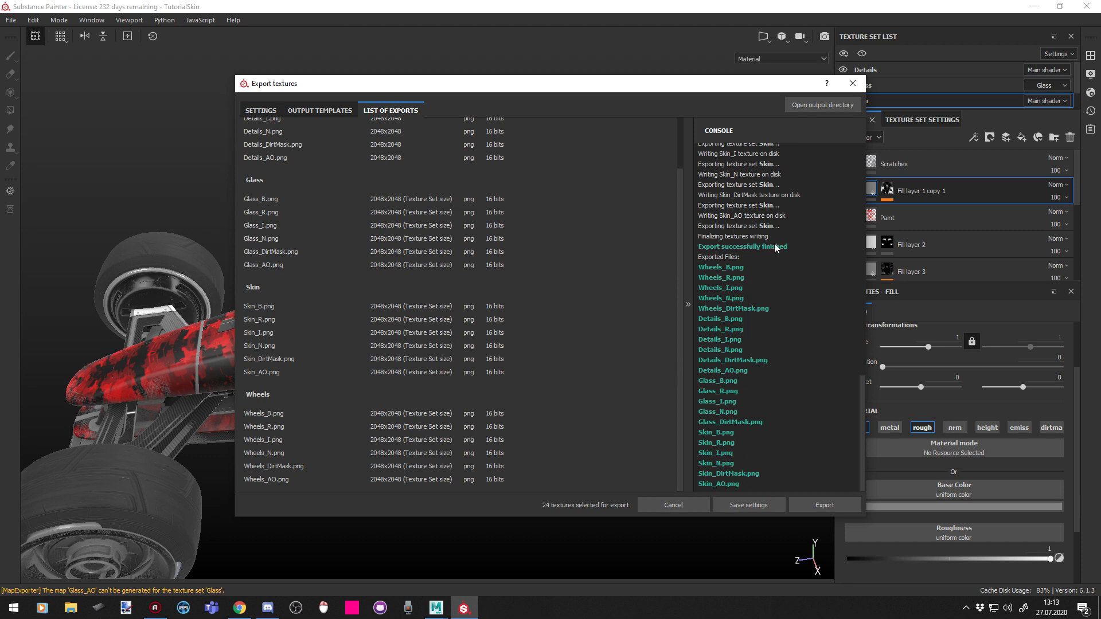
Open the export's output directory and look over the exported texture files
{"action": "left_click", "coordinate": [810, 106]}
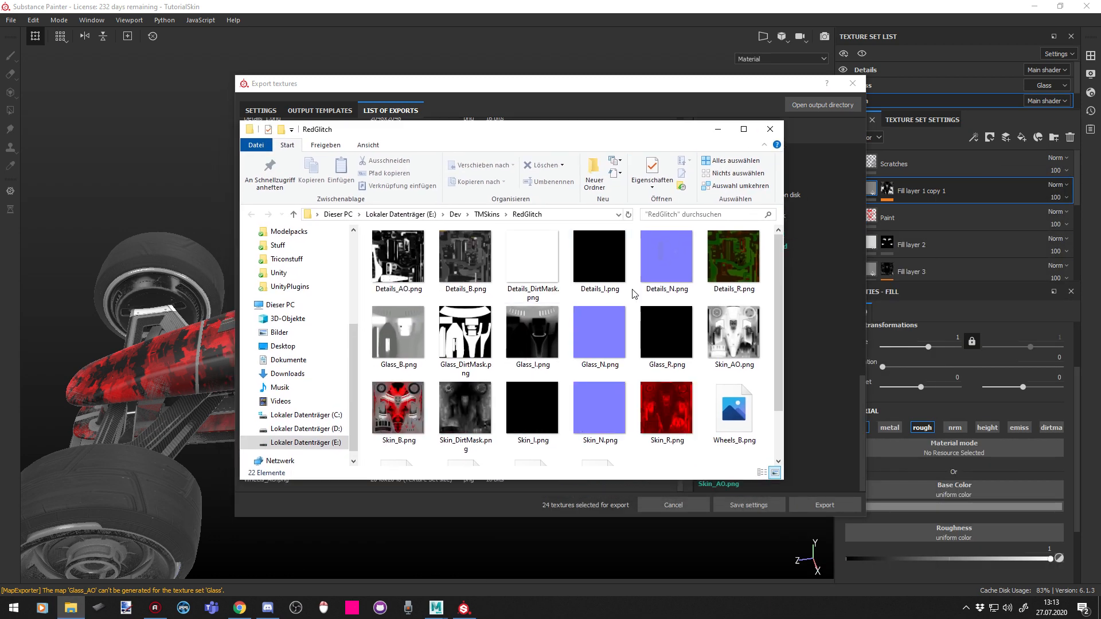
{"action": "scroll", "coordinate": [631, 295], "scroll_direction": "down", "scroll_amount": 2}
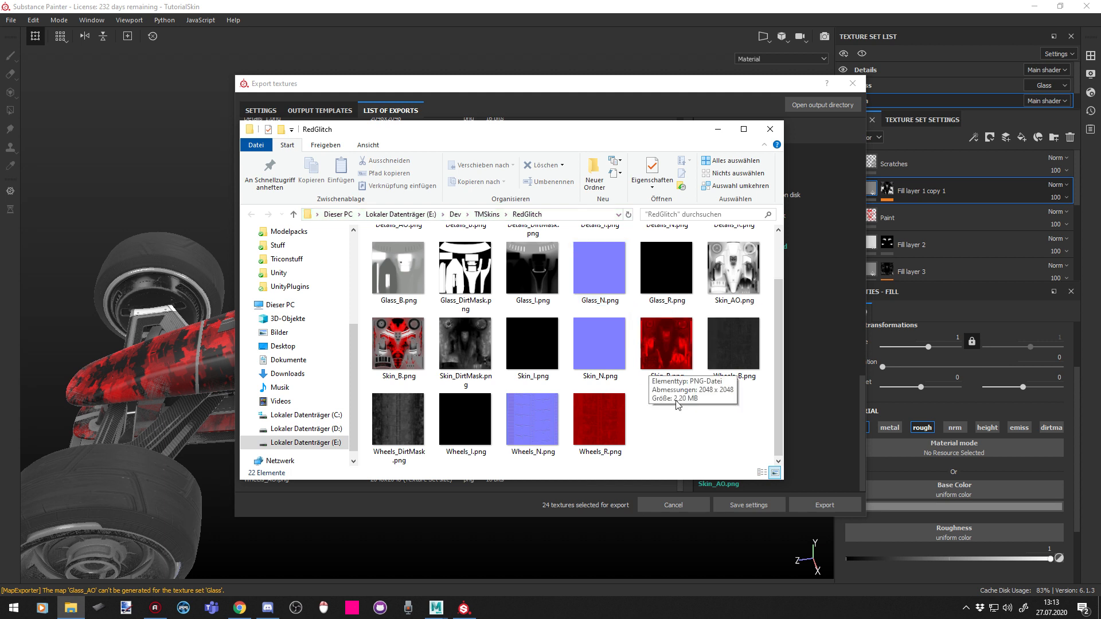
{"action": "scroll", "coordinate": [730, 427], "scroll_direction": "up", "scroll_amount": 2}
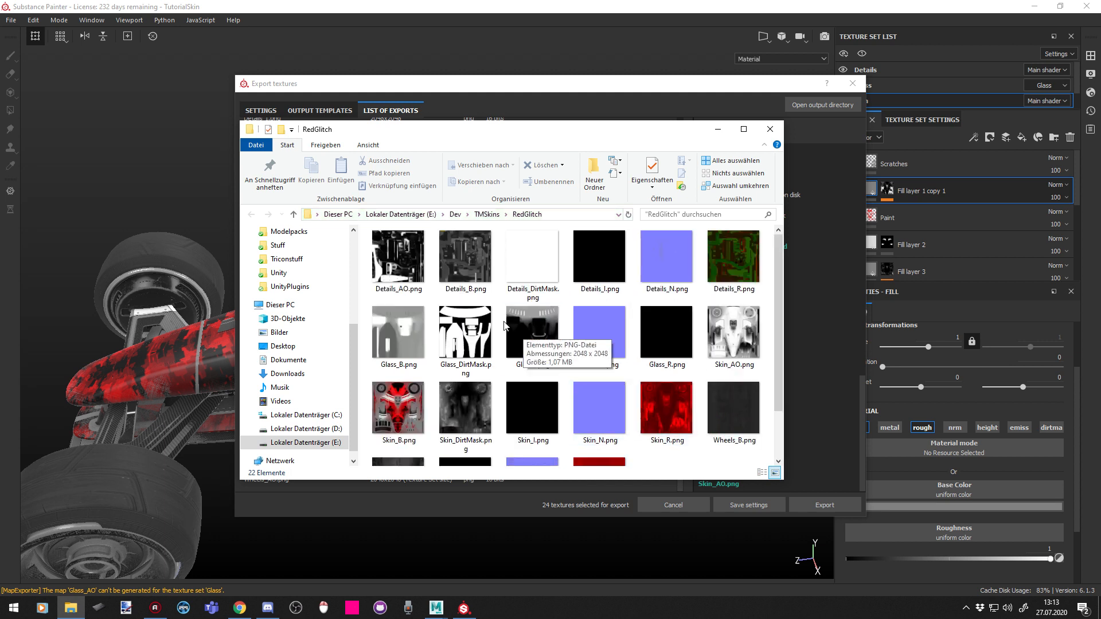
{"action": "left_click", "coordinate": [386, 261]}
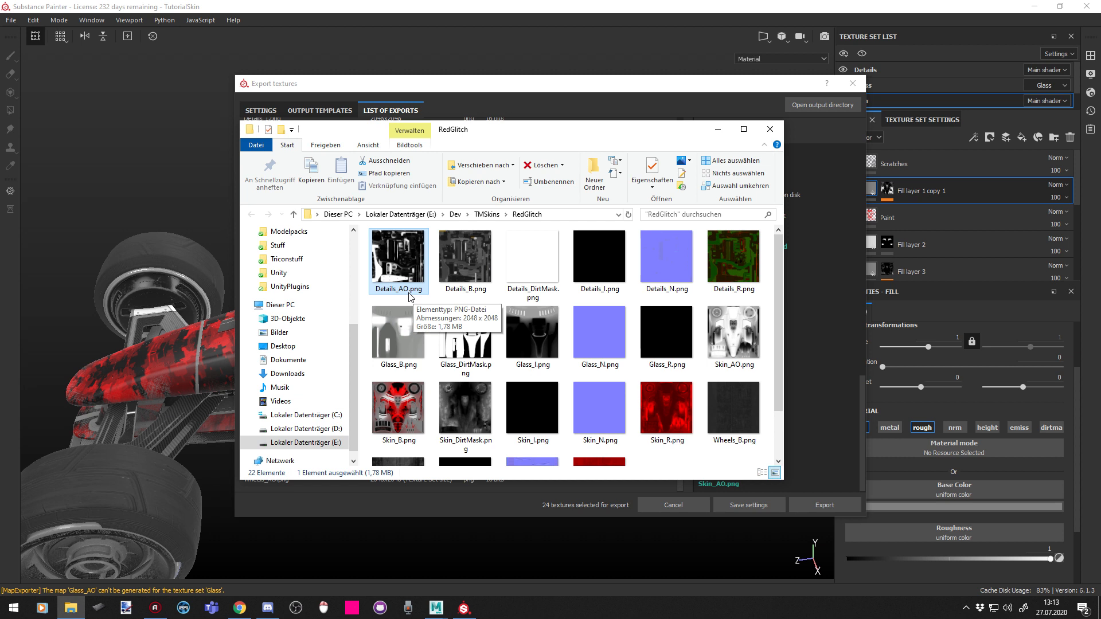
Delete Details_DirtMask.png and Glass_DirtMask.png from the RedGlitch folder
{"action": "left_click", "coordinate": [523, 269]}
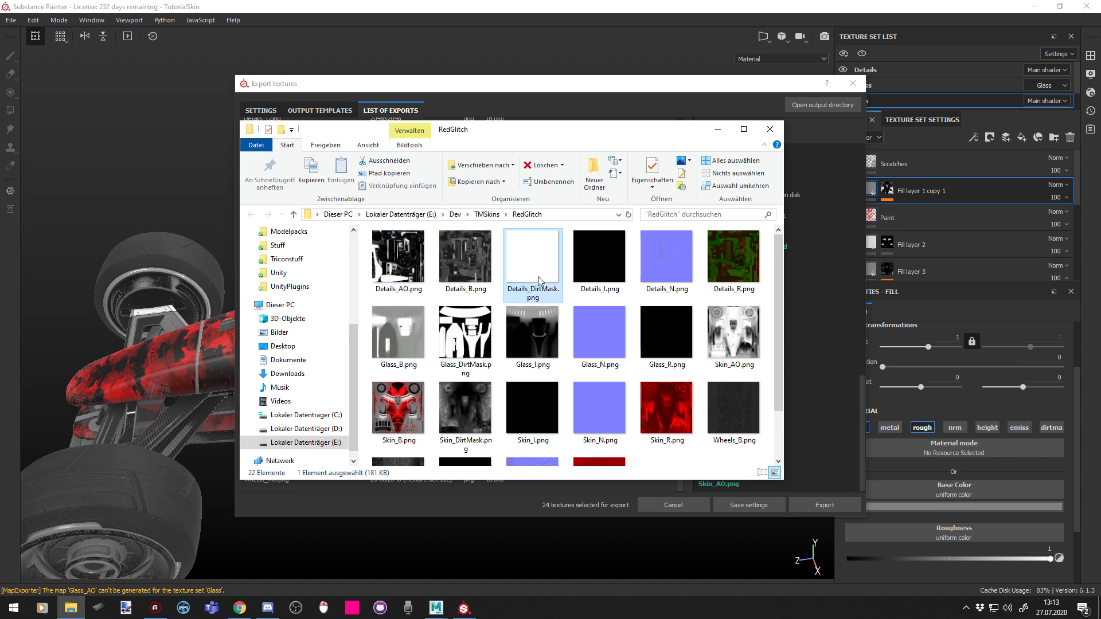
{"action": "key", "text": "Delete"}
{"action": "key", "text": "Return"}
{"action": "left_click", "coordinate": [398, 324]}
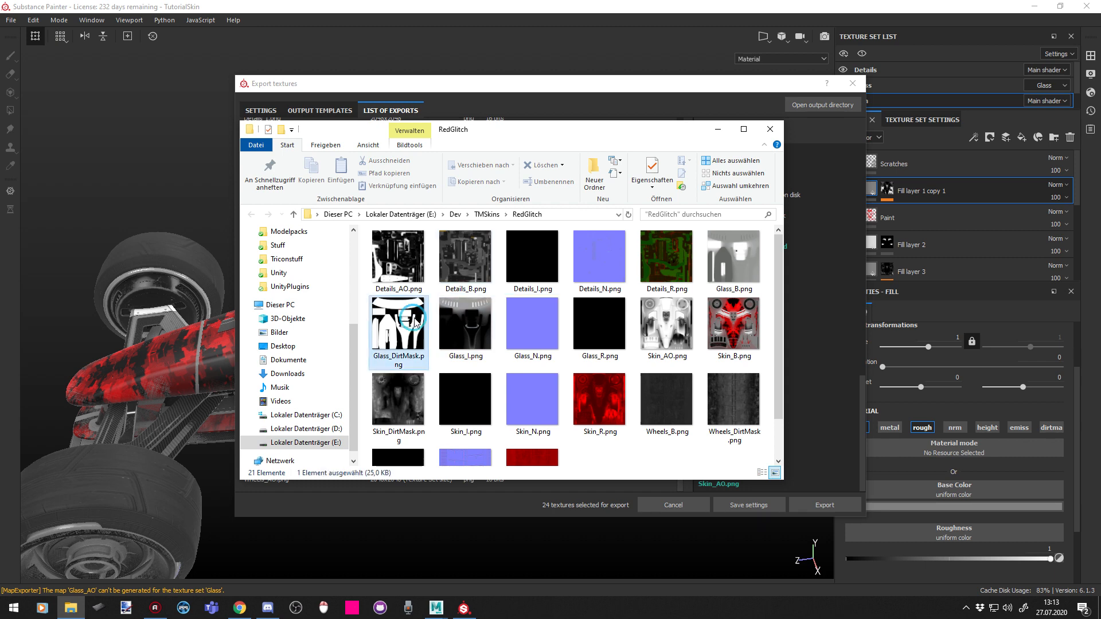
{"action": "key", "text": "Delete"}
{"action": "key", "text": "Return"}
Delete Skin_DirtMask.png and Wheels_DirtMask.png from the RedGlitch folder
{"action": "key", "text": "Up"}
{"action": "key", "text": "Right"}
{"action": "key", "text": "Down"}
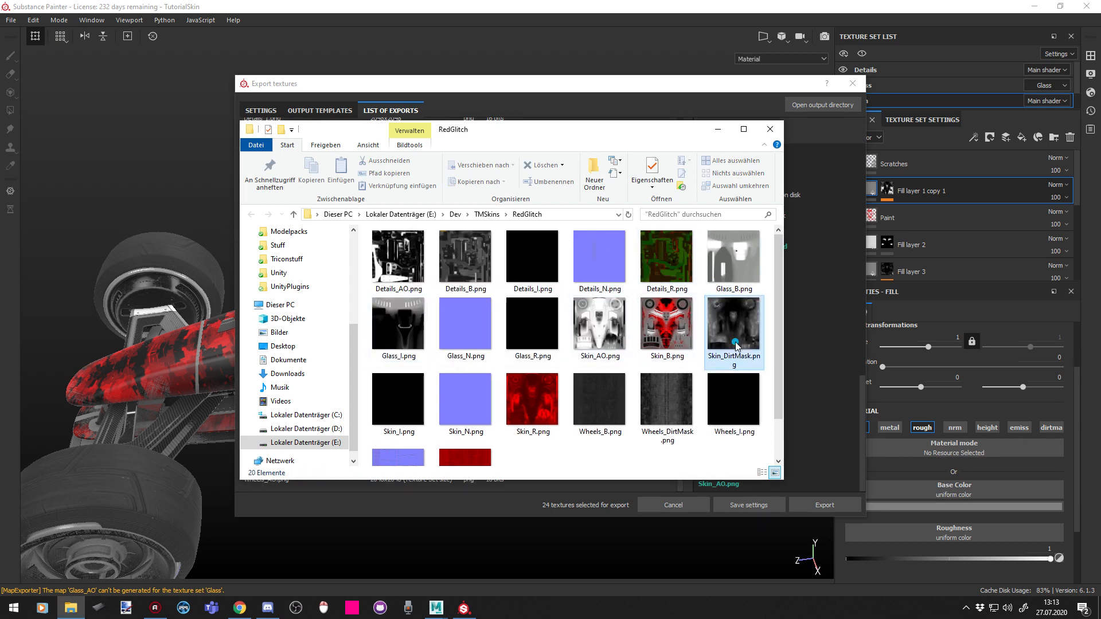
{"action": "key", "text": "Delete"}
{"action": "key", "text": "Return"}
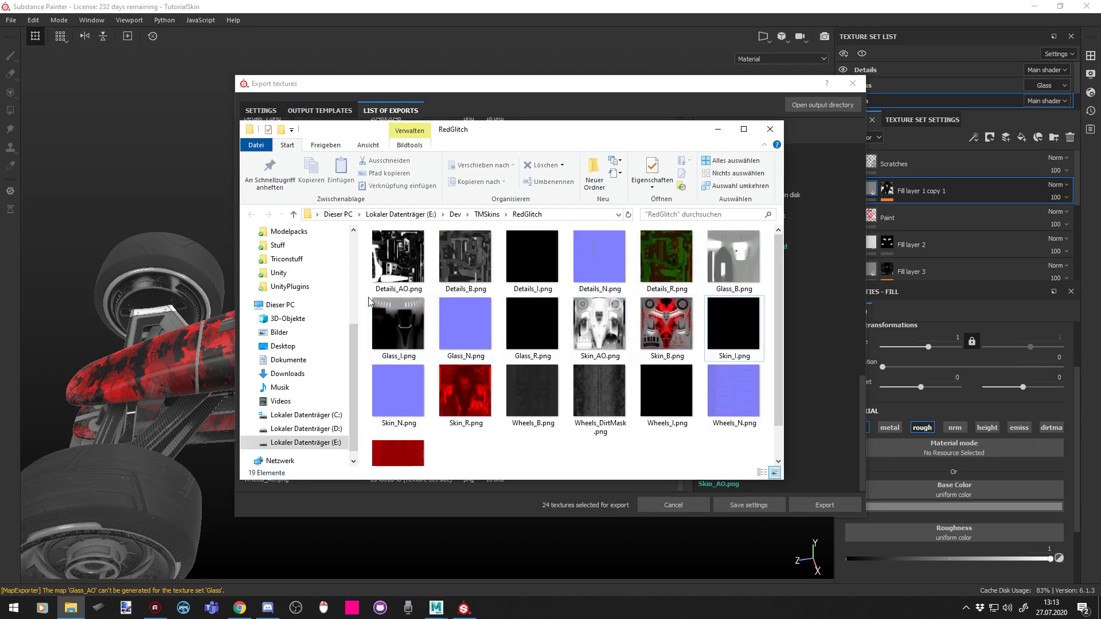
{"action": "scroll", "coordinate": [591, 344], "scroll_direction": "down", "scroll_amount": 1}
{"action": "left_click", "coordinate": [609, 343]}
{"action": "key", "text": "Delete"}
{"action": "key", "text": "Return"}
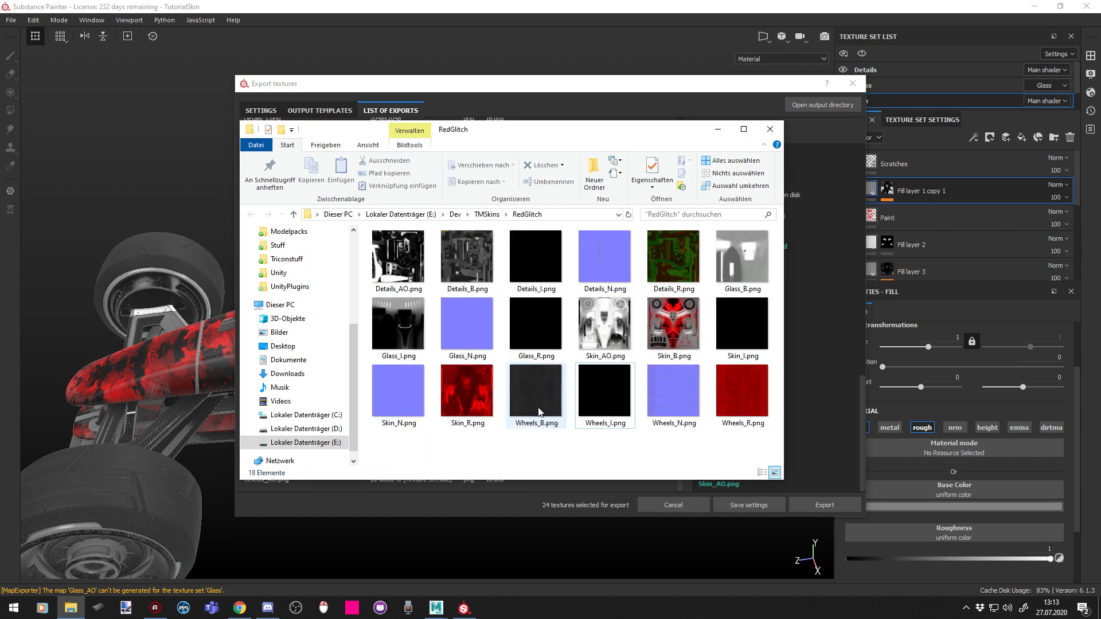
Delete the four remaining wheel textures, Wheels_B.png, Wheels_I.png, Wheels_N.png and Wheels_R.png, together
{"action": "left_click_drag", "start_coordinate": [545, 451], "coordinate": [748, 396]}
{"action": "key", "text": "Delete"}
{"action": "key", "text": "Return"}
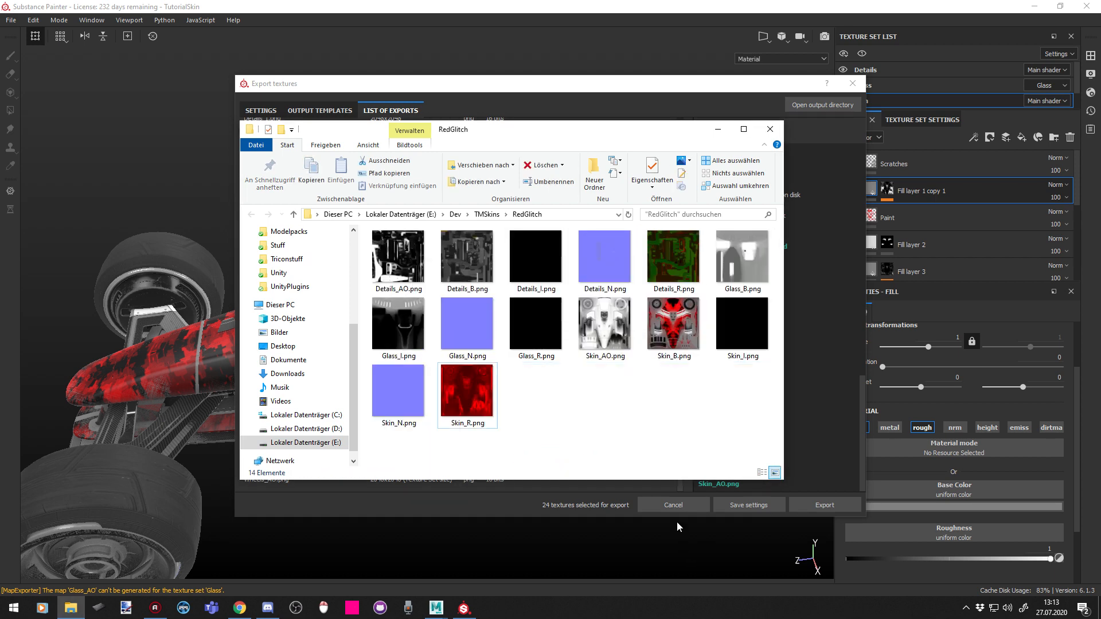
{"action": "left_click", "coordinate": [739, 239]}
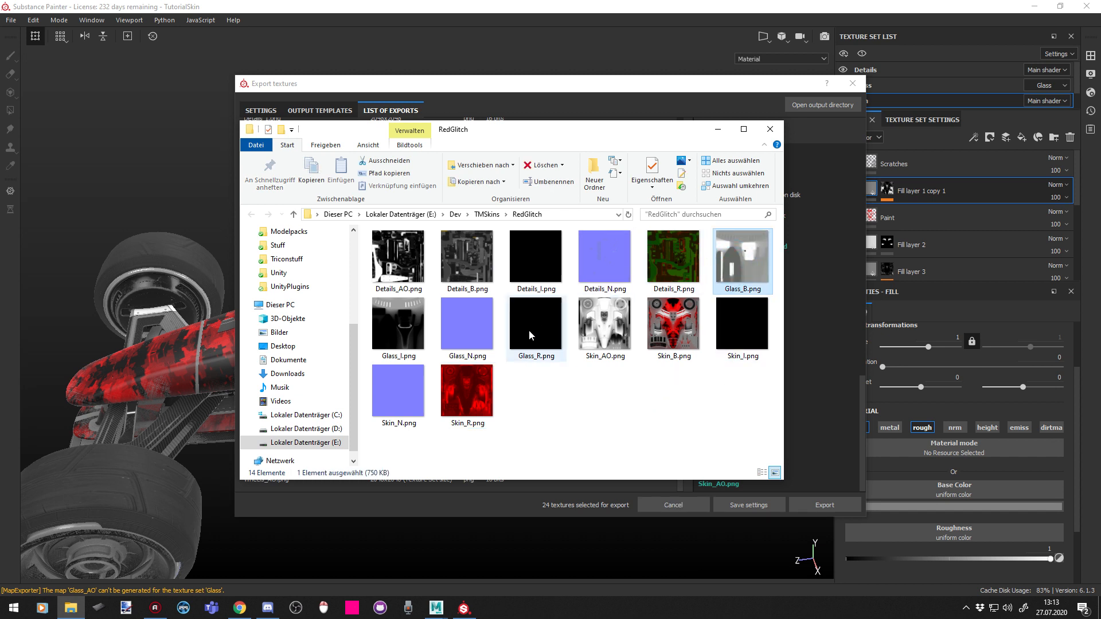
Delete Details_AO.png and Details_I.png from the RedGlitch folder, keeping Details_B.png
{"action": "double_click", "coordinate": [380, 254]}
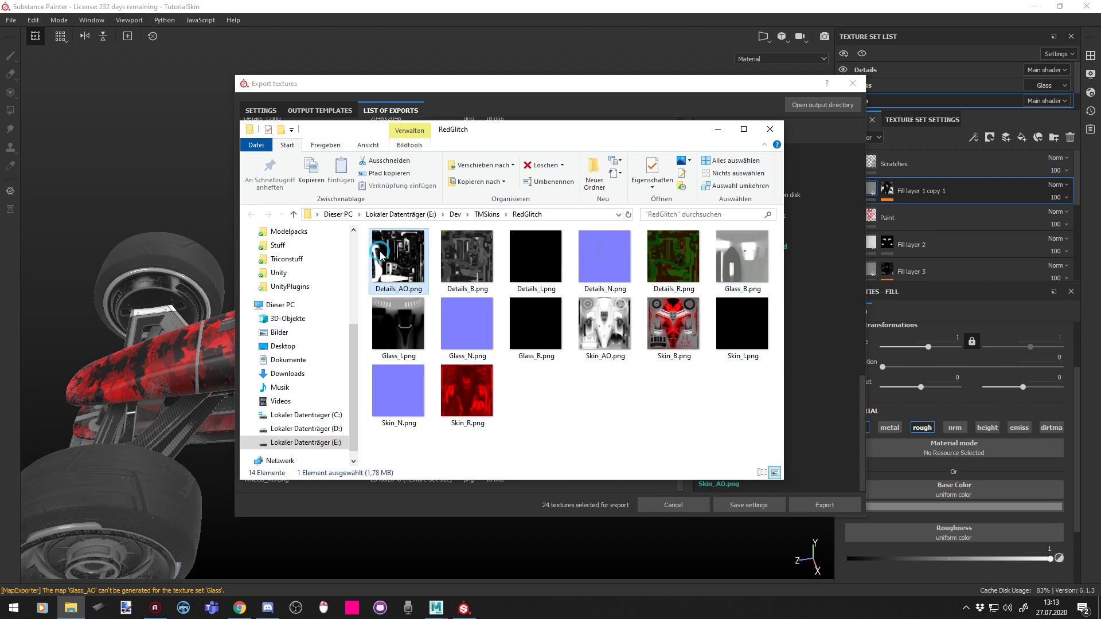
{"action": "key", "text": "Delete"}
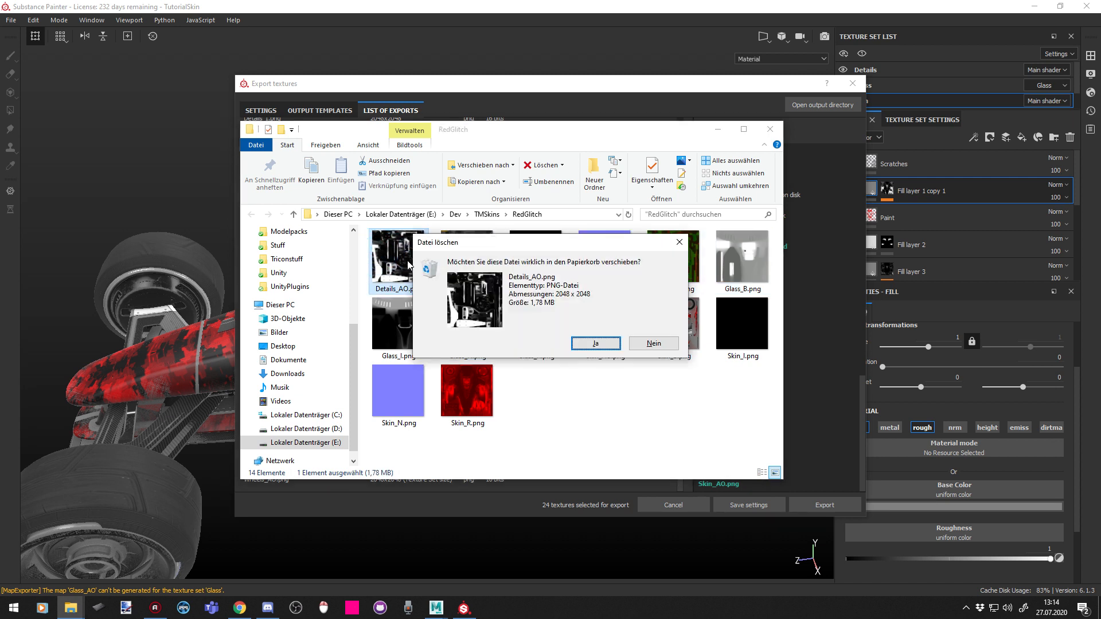
{"action": "key", "text": "Return"}
{"action": "key", "text": "Delete"}
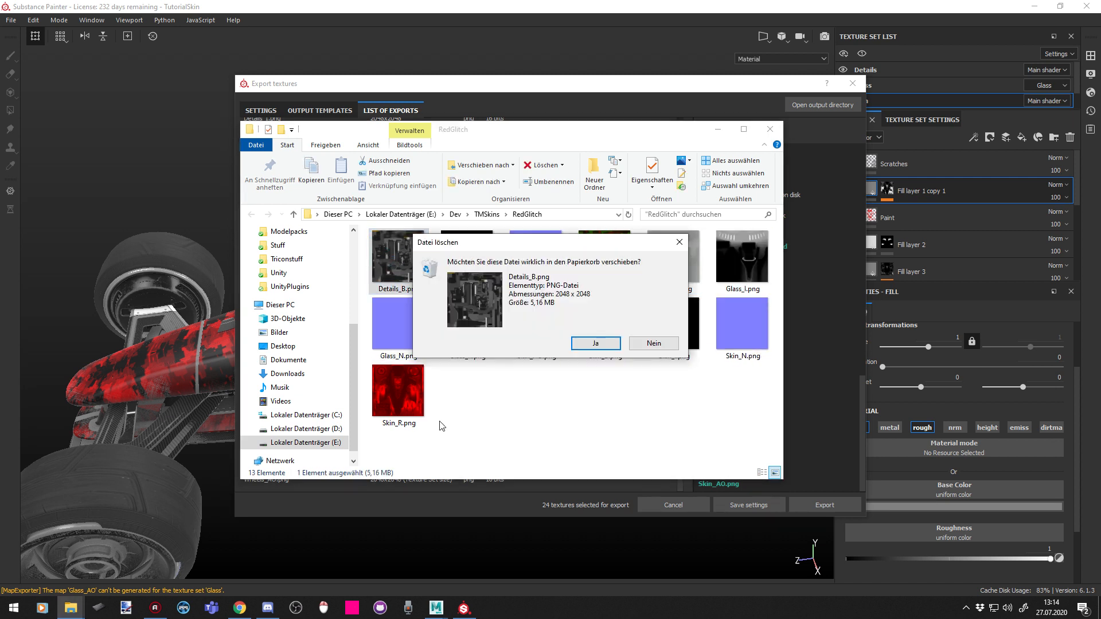
{"action": "left_click", "coordinate": [637, 344]}
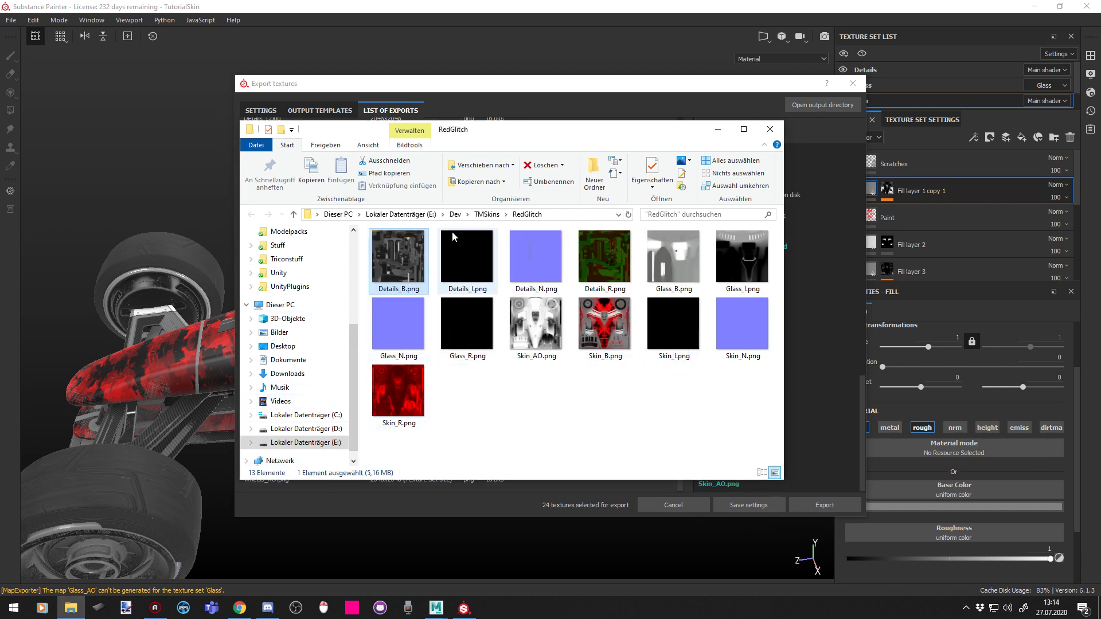
{"action": "left_click", "coordinate": [461, 250]}
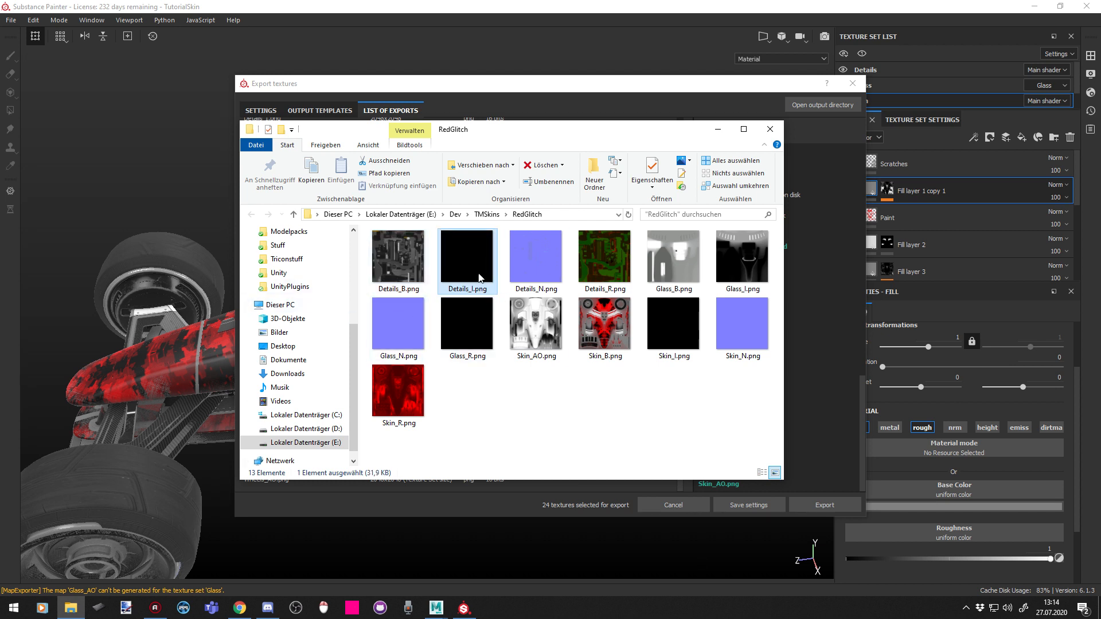
{"action": "key", "text": "Delete"}
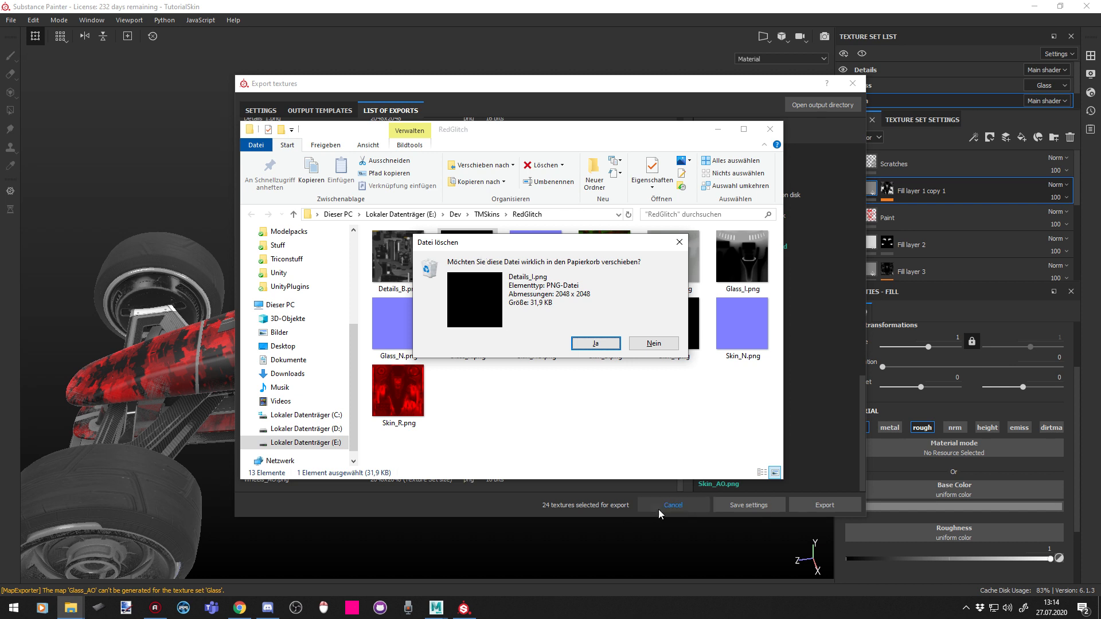
{"action": "key", "text": "Return"}
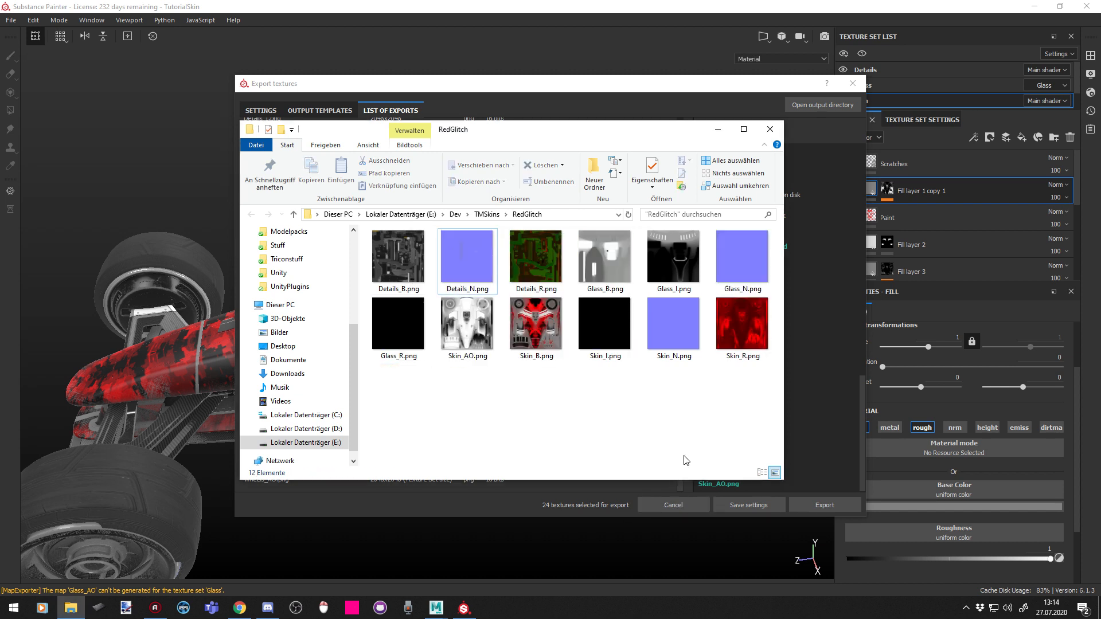
View Glass_I.png in the image viewer and close it again
{"action": "left_click", "coordinate": [665, 265]}
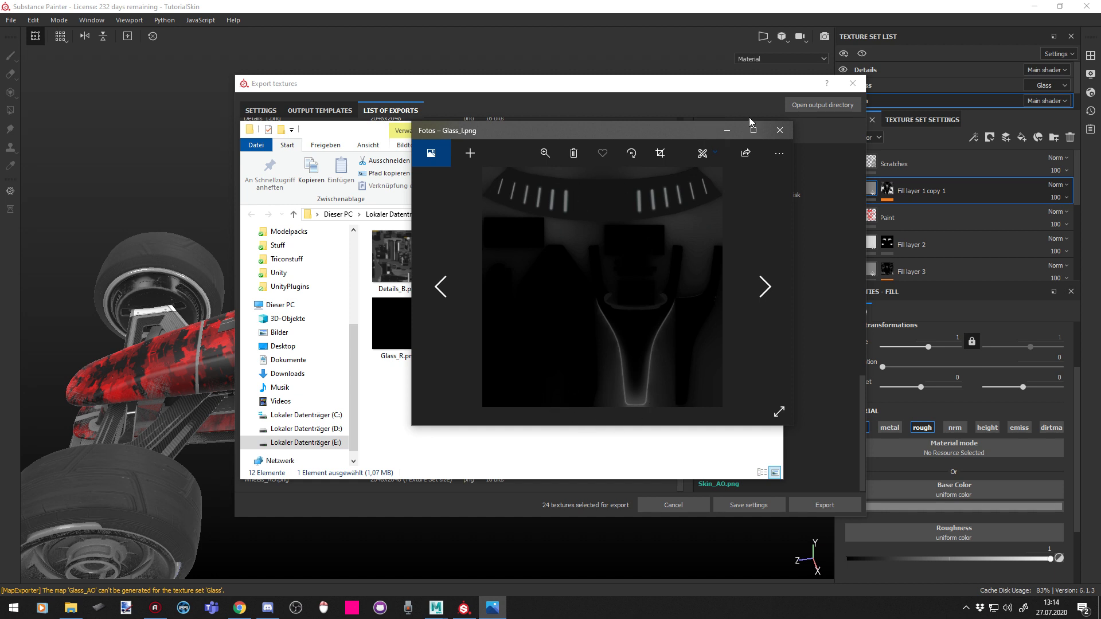
{"action": "left_click", "coordinate": [781, 131]}
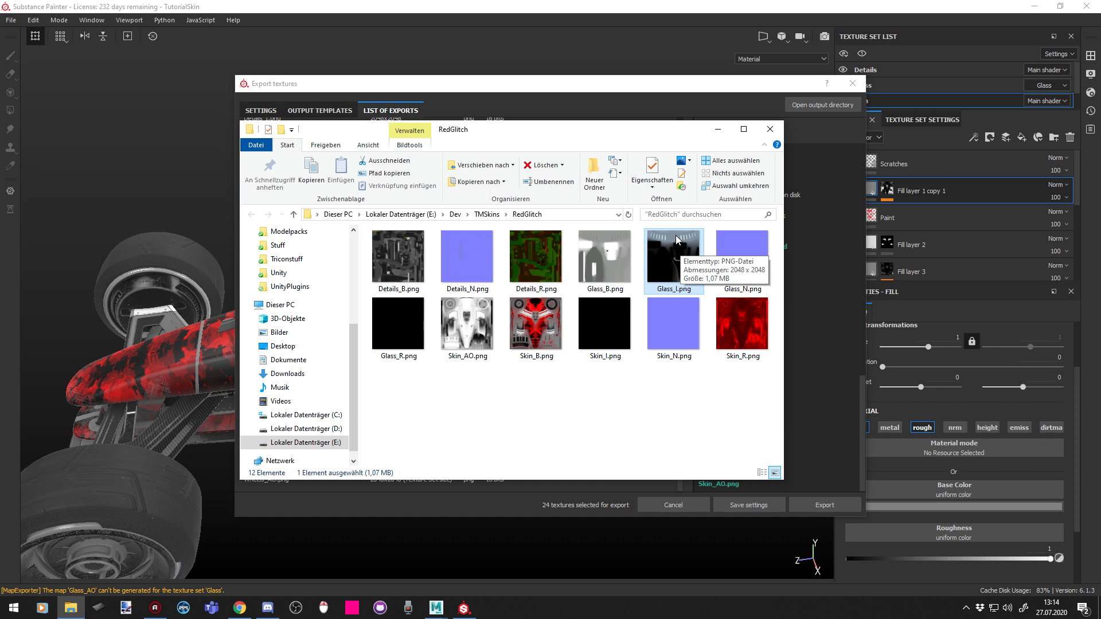
Delete Glass_I.png and Skin_I.png from the RedGlitch folder
{"action": "key", "text": "Delete"}
{"action": "key", "text": "Return"}
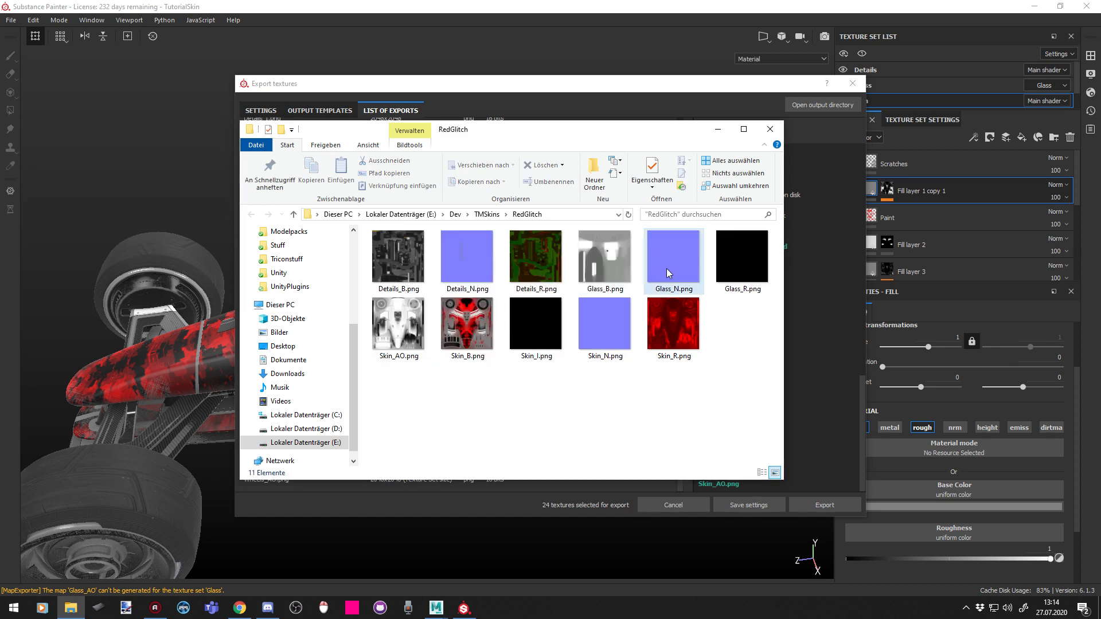
{"action": "left_click", "coordinate": [609, 281]}
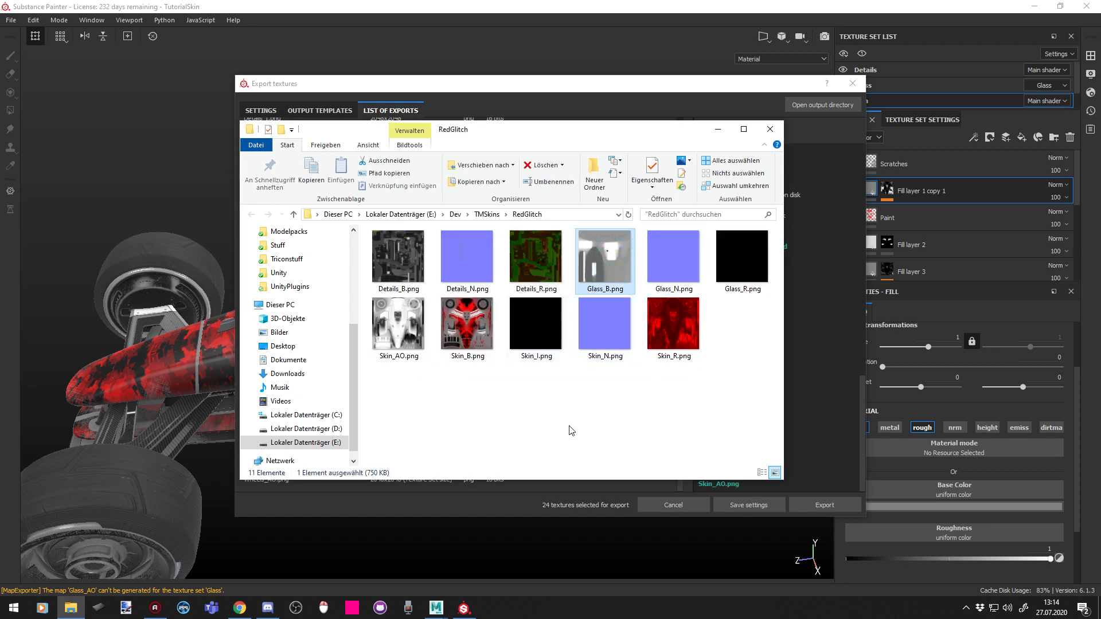
{"action": "left_click_drag", "start_coordinate": [554, 443], "coordinate": [590, 397]}
{"action": "left_click", "coordinate": [538, 326]}
{"action": "key", "text": "Delete"}
{"action": "key", "text": "Return"}
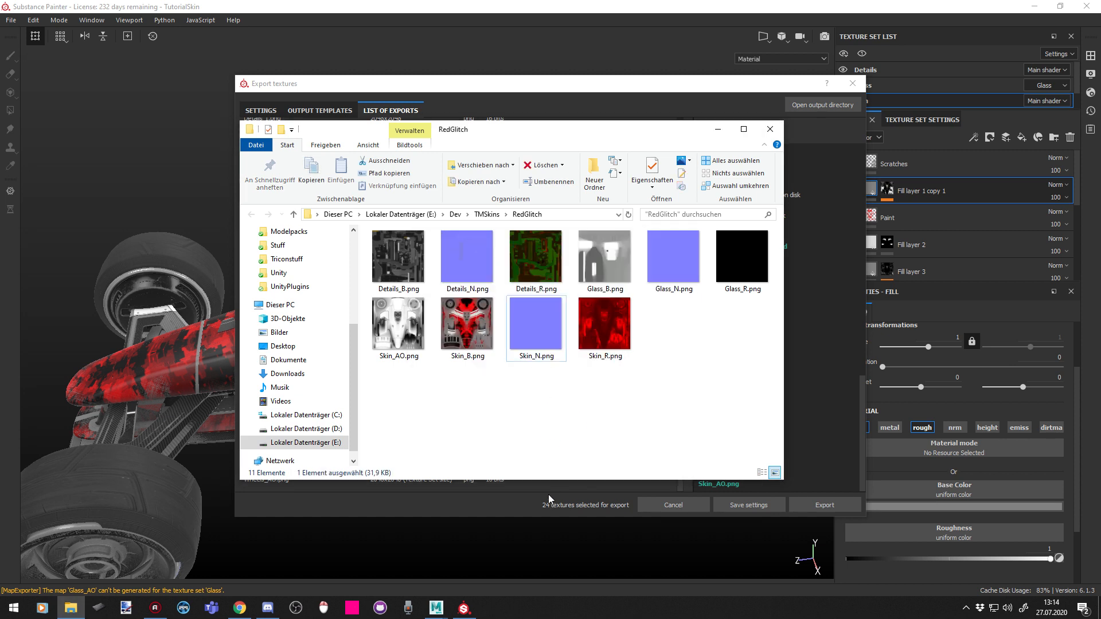
View Skin_N.png in the image viewer, close it and delete the file from the RedGlitch folder
{"action": "double_click", "coordinate": [549, 331]}
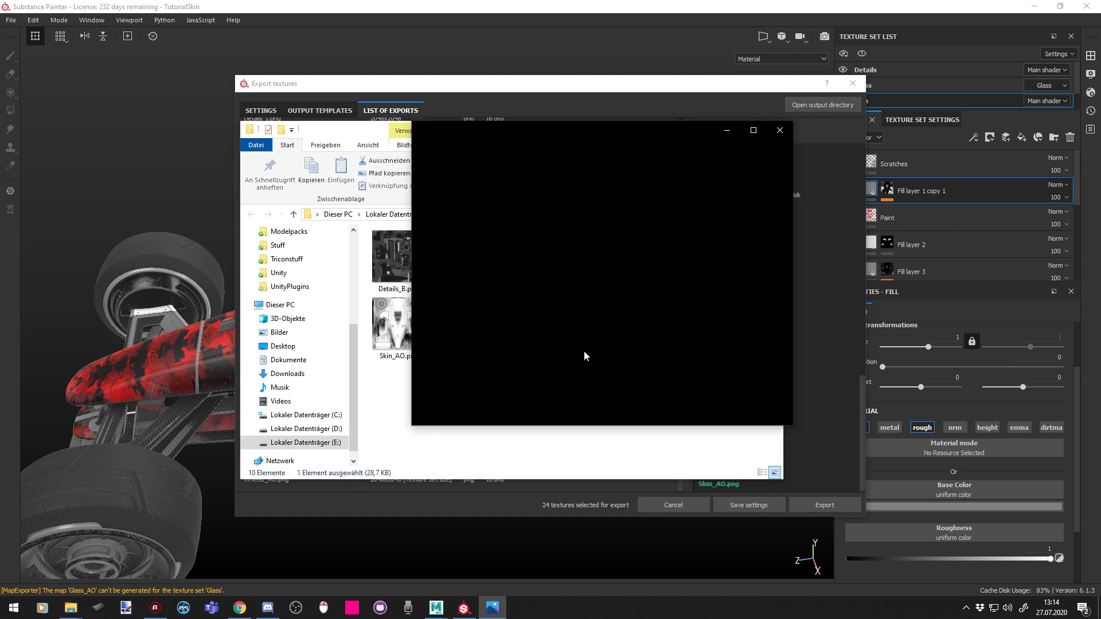
{"action": "left_click", "coordinate": [780, 130]}
{"action": "key", "text": "Delete"}
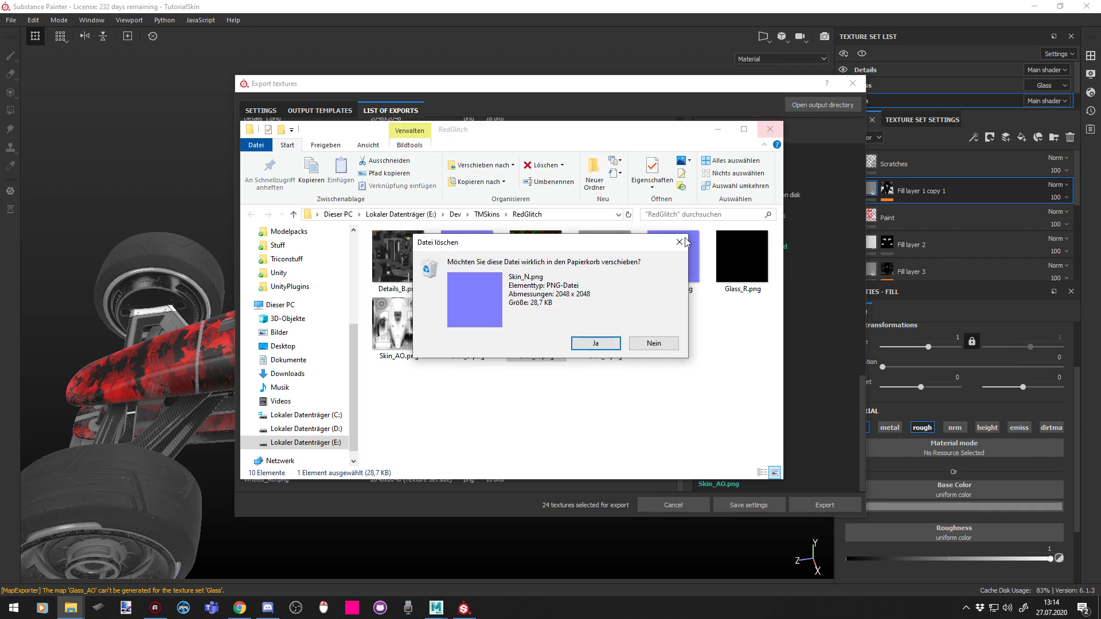
{"action": "left_click", "coordinate": [661, 341]}
{"action": "key", "text": "Delete"}
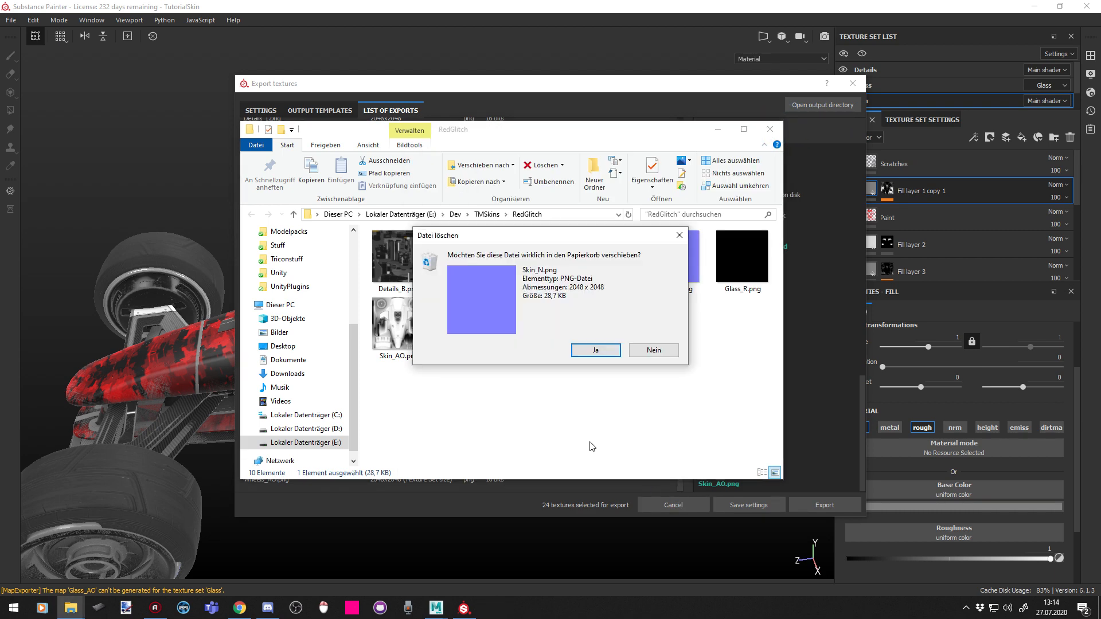
{"action": "key", "text": "Return"}
Delete Details_N.png, Glass_N.png and Glass_R.png from the RedGlitch folder
{"action": "left_click", "coordinate": [489, 290]}
{"action": "key", "text": "Delete"}
{"action": "key", "text": "Return"}
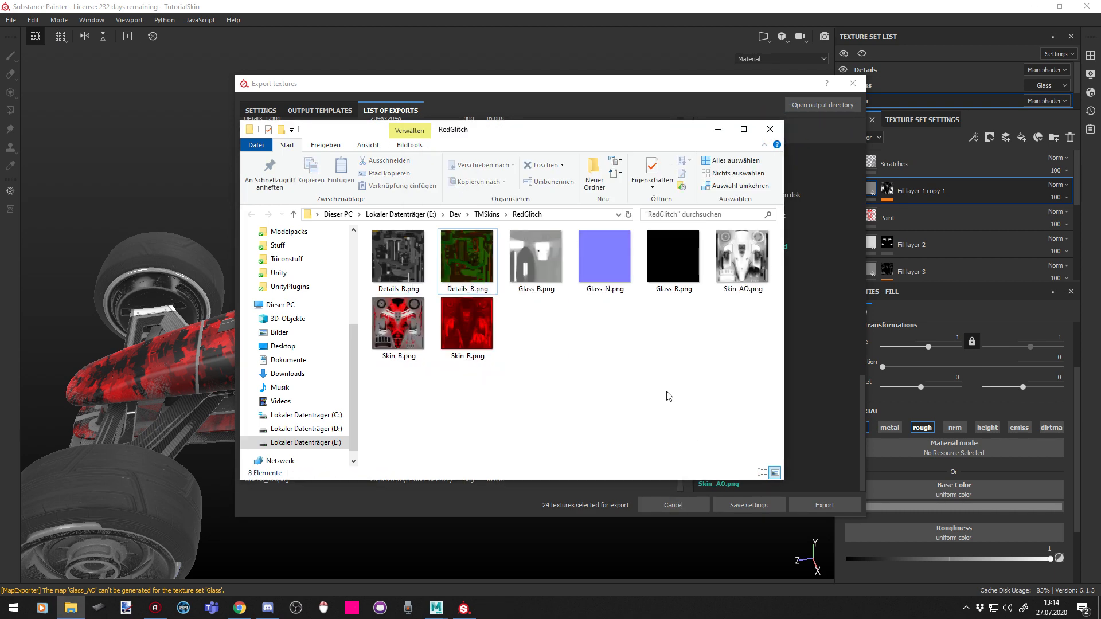
{"action": "left_click", "coordinate": [605, 291]}
{"action": "key", "text": "Delete"}
{"action": "key", "text": "Return"}
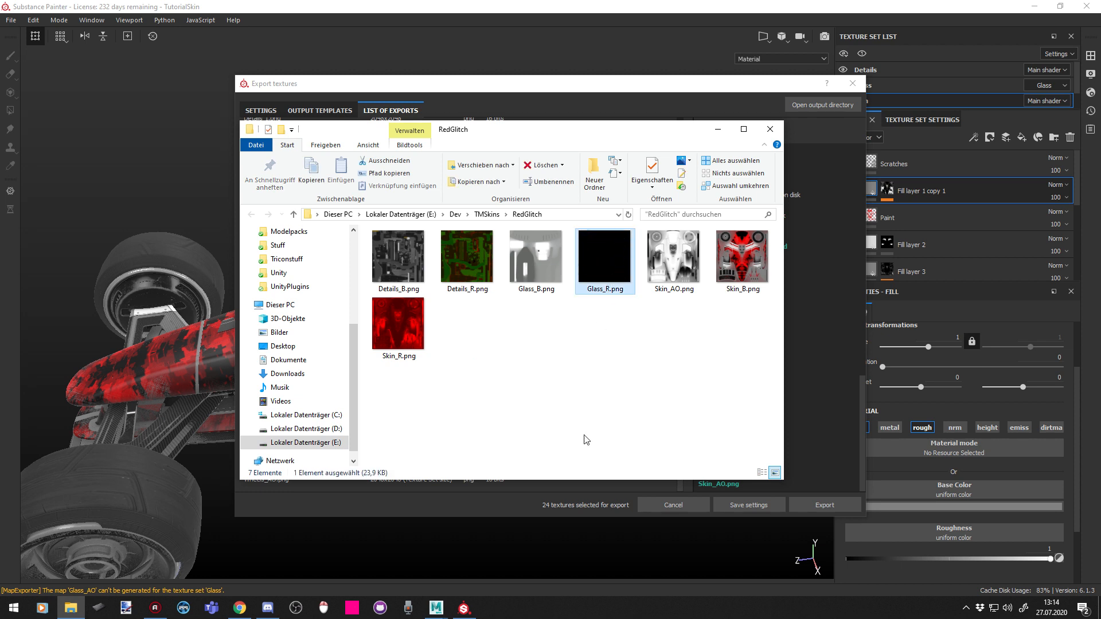
{"action": "key", "text": "Delete"}
{"action": "key", "text": "Return"}
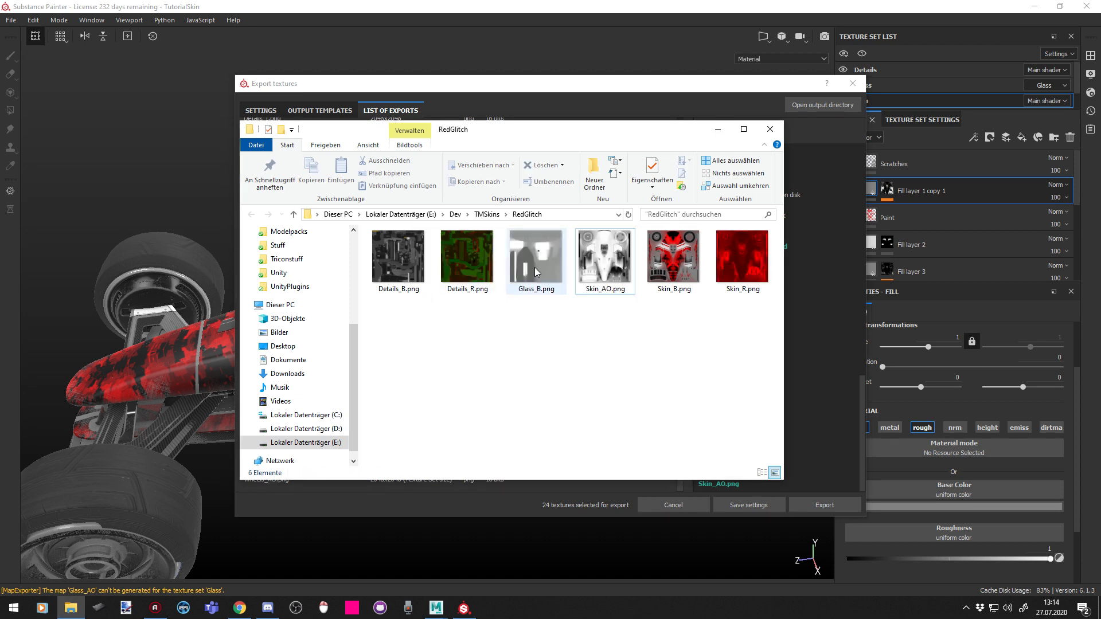
Rename Glass_B.png as Glass_D.png
{"action": "left_click", "coordinate": [533, 270]}
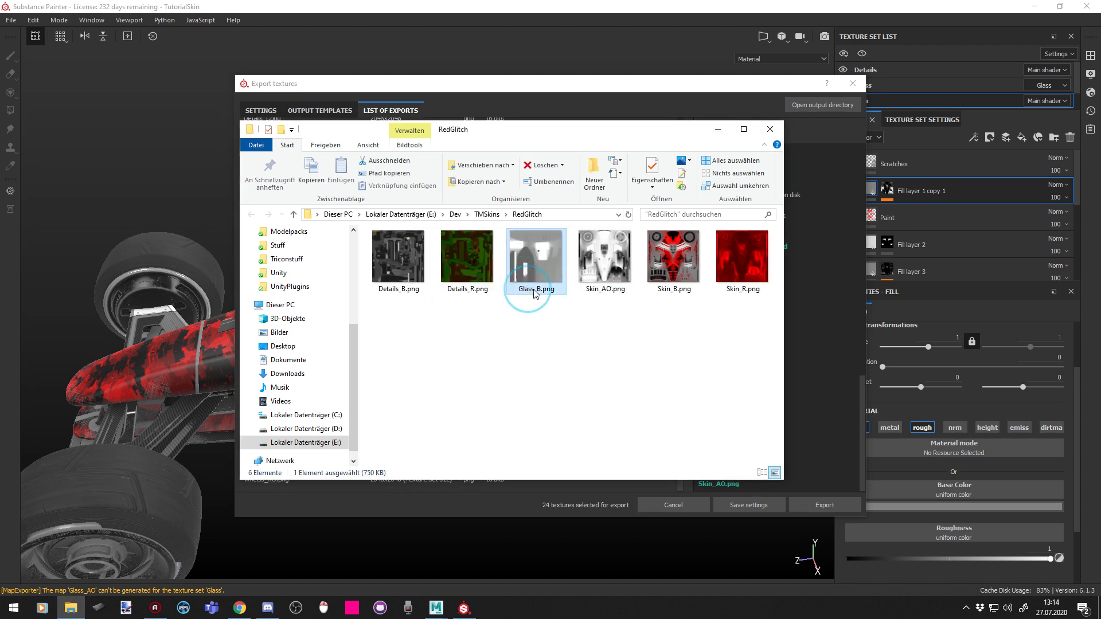
{"action": "left_click", "coordinate": [537, 289]}
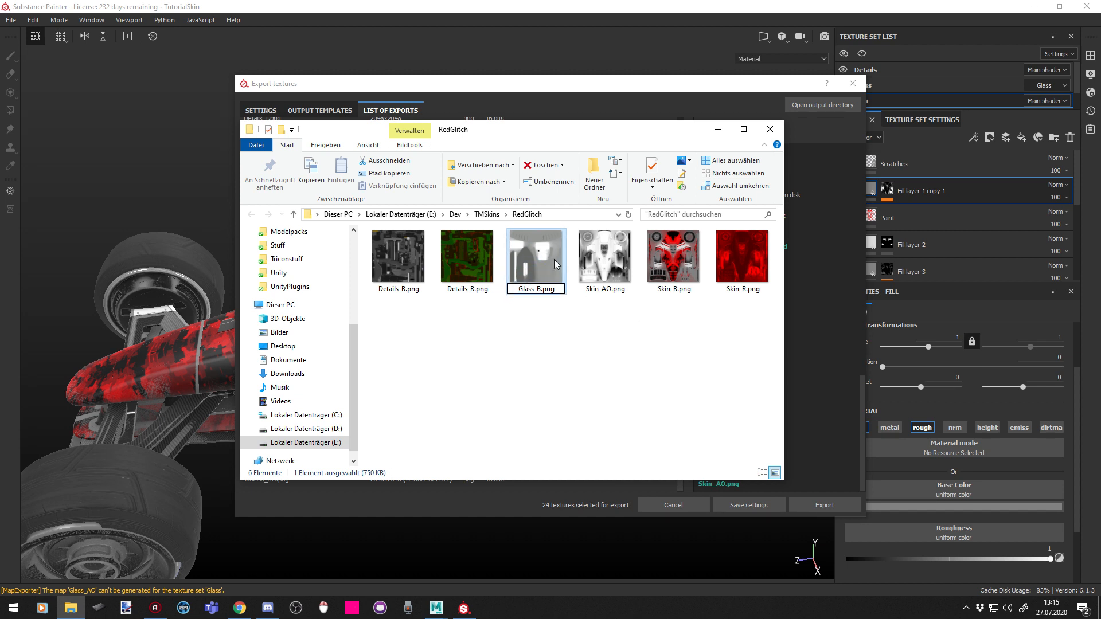
{"action": "key", "text": "BackSpace"}
{"action": "type", "text": "D"}
{"action": "key", "text": "Return"}
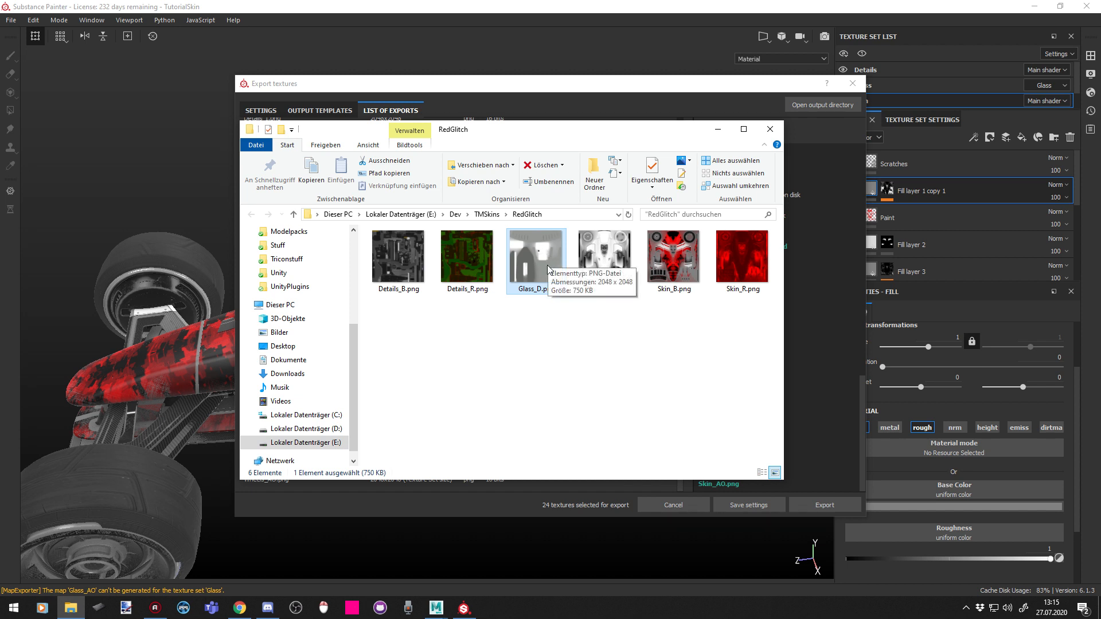
{"action": "left_click", "coordinate": [559, 339]}
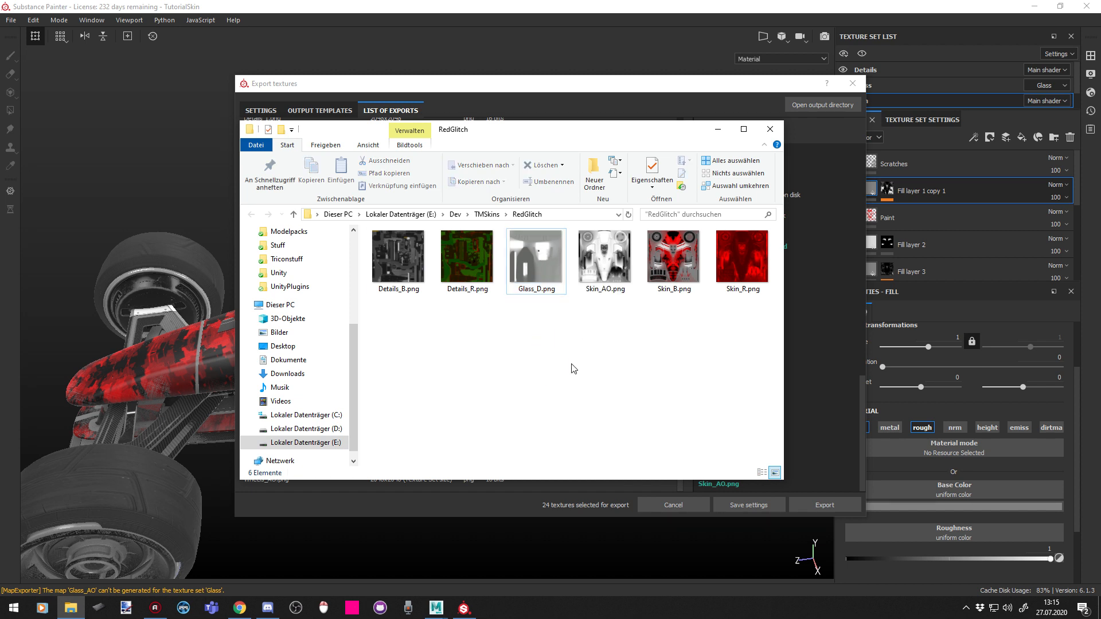
Delete Glass_D.png from the RedGlitch folder
{"action": "left_click", "coordinate": [536, 293]}
{"action": "left_click", "coordinate": [537, 290]}
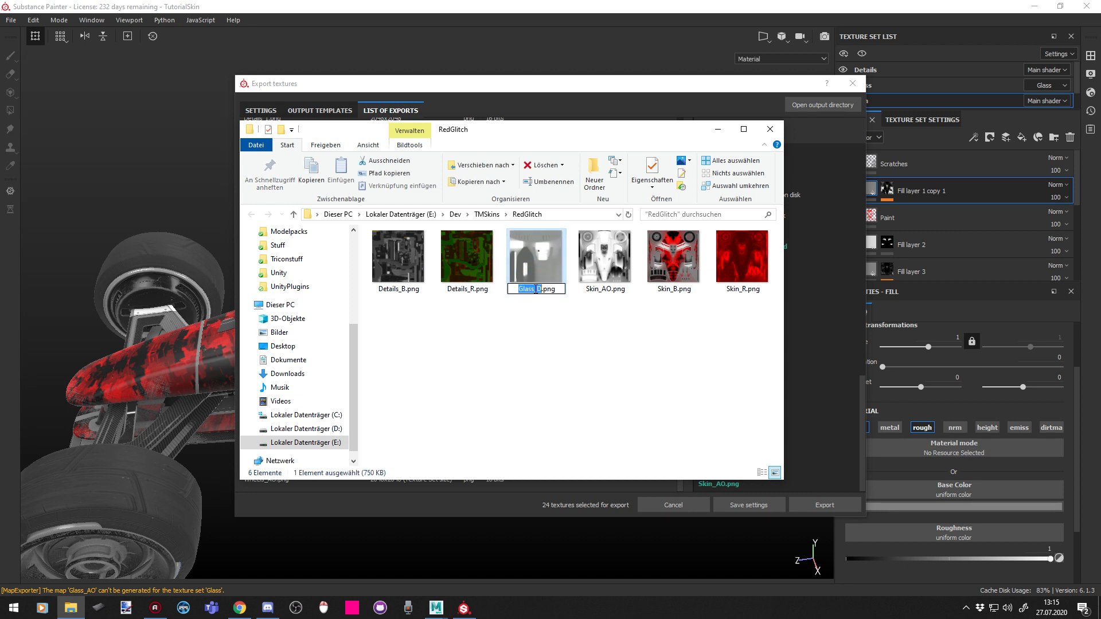
{"action": "left_click", "coordinate": [534, 286]}
{"action": "left_click", "coordinate": [576, 332]}
{"action": "left_click", "coordinate": [559, 290]}
{"action": "key", "text": "Delete"}
{"action": "key", "text": "Return"}
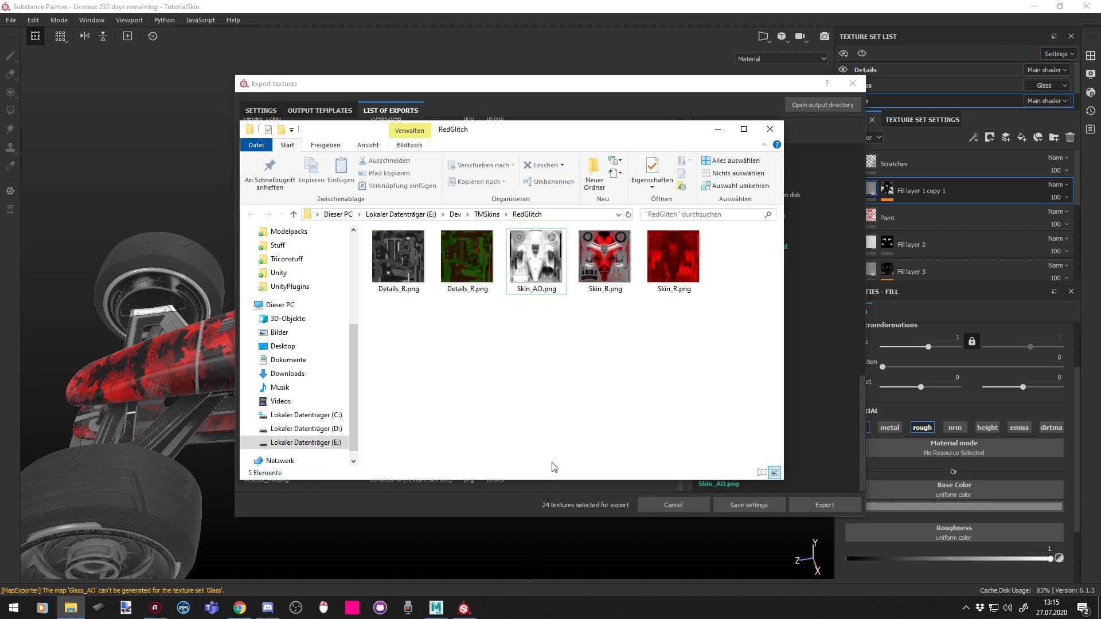
Close the Export textures dialog and return to the car model
{"action": "left_click", "coordinate": [456, 255]}
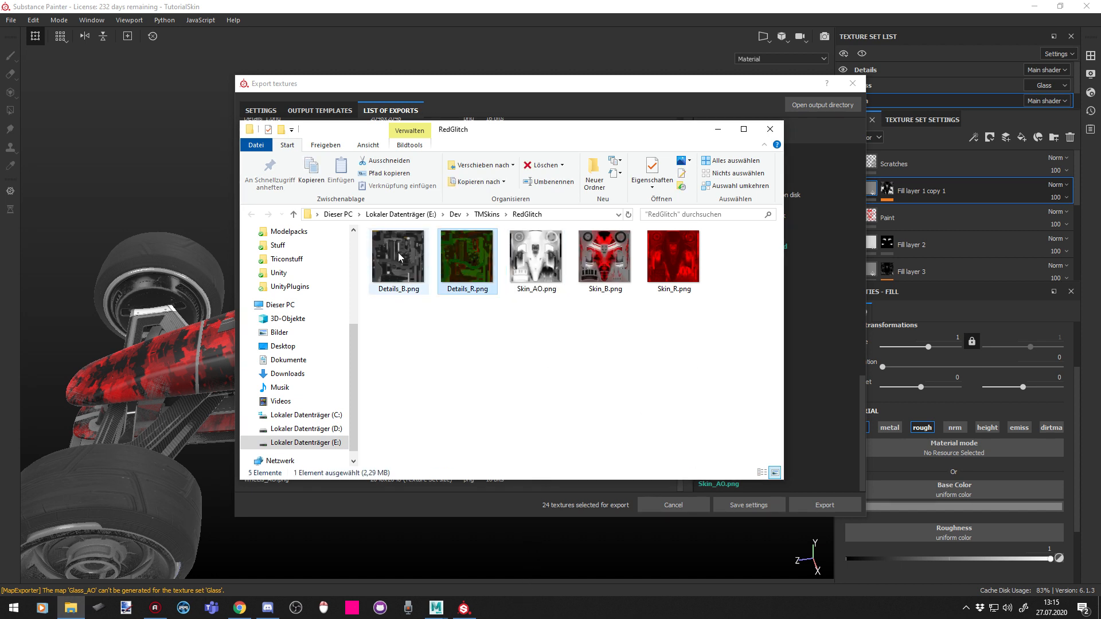
{"action": "left_click", "coordinate": [400, 258]}
{"action": "mouse_move", "coordinate": [499, 131]}
{"action": "left_mouse_down"}
{"action": "mouse_move", "coordinate": [632, 137]}
{"action": "mouse_move", "coordinate": [505, 129]}
{"action": "left_mouse_up"}
{"action": "left_click", "coordinate": [853, 83]}
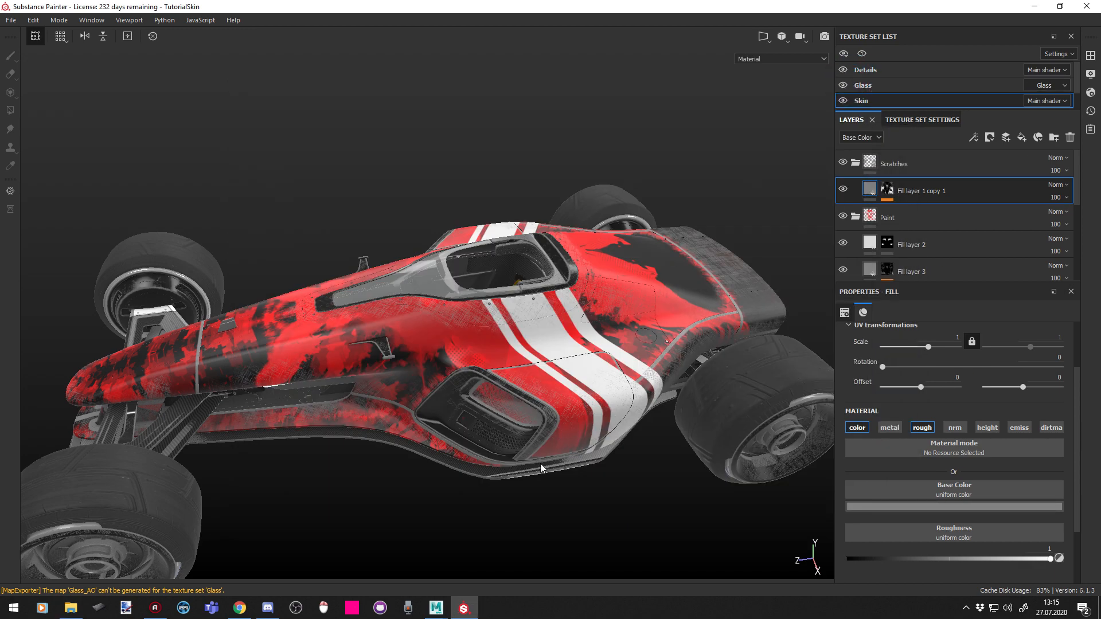
Examine the car's bodywork and rear up close, briefly hiding and reshowing the Skin texture set
{"action": "middle_click_drag", "start_coordinate": [540, 463], "coordinate": [439, 385], "text": "alt"}
{"action": "left_click_drag", "start_coordinate": [439, 386], "coordinate": [455, 359], "text": "alt"}
{"action": "right_click_drag", "start_coordinate": [454, 359], "coordinate": [506, 389], "text": "alt"}
{"action": "left_click_drag", "start_coordinate": [506, 389], "coordinate": [434, 273], "text": "alt"}
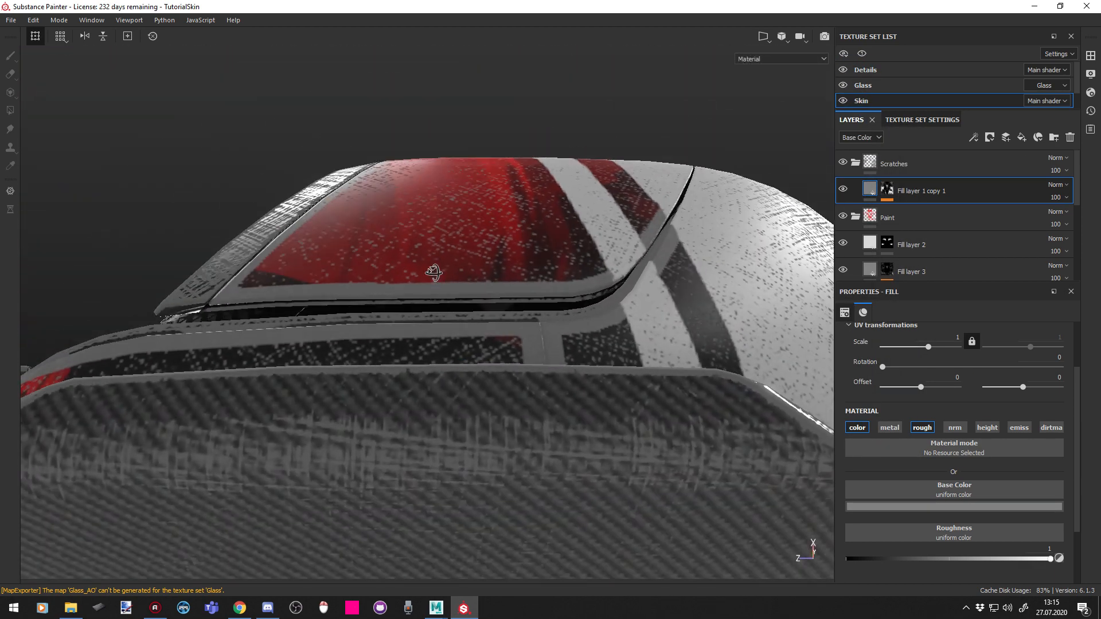
{"action": "right_click_drag", "start_coordinate": [434, 273], "coordinate": [474, 408], "text": "alt"}
{"action": "left_click_drag", "start_coordinate": [454, 357], "coordinate": [444, 378], "text": "alt"}
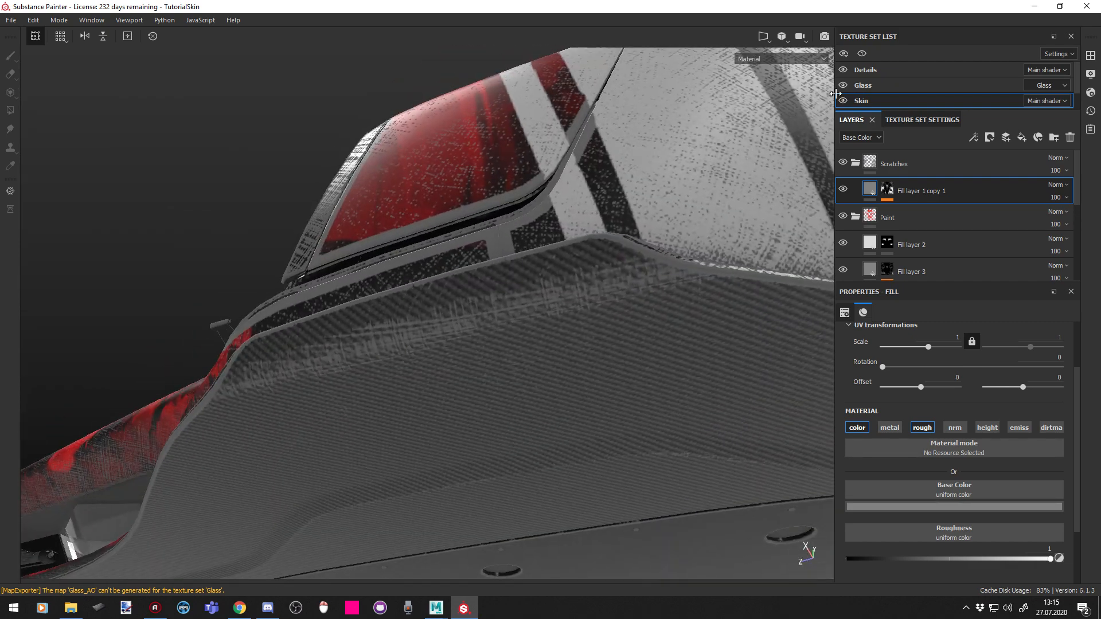
{"action": "left_click", "coordinate": [843, 100]}
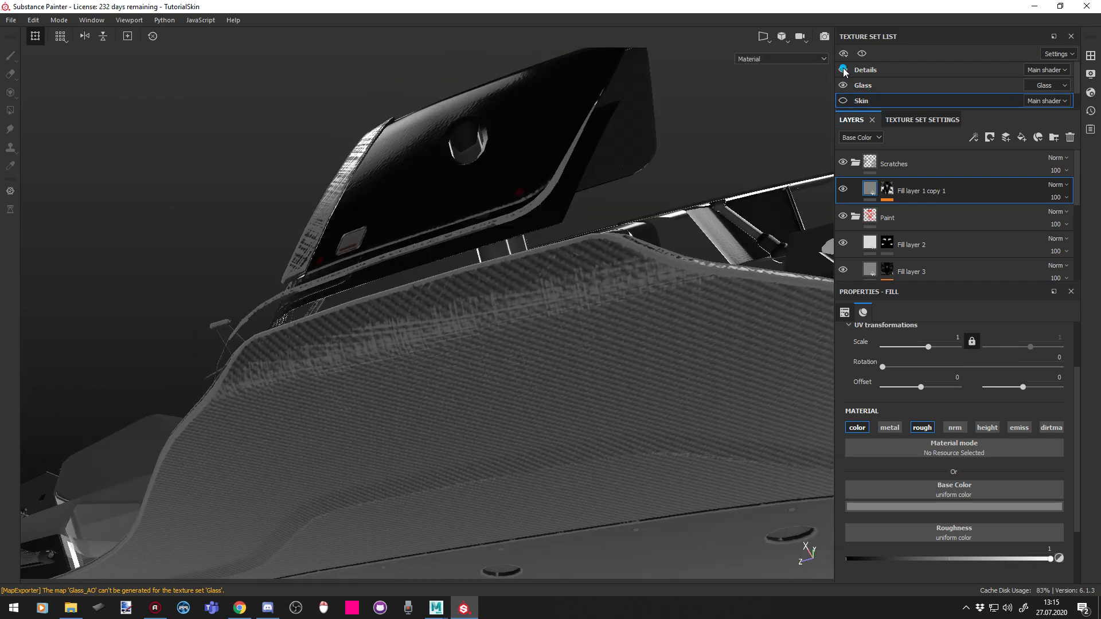
{"action": "left_click", "coordinate": [843, 100]}
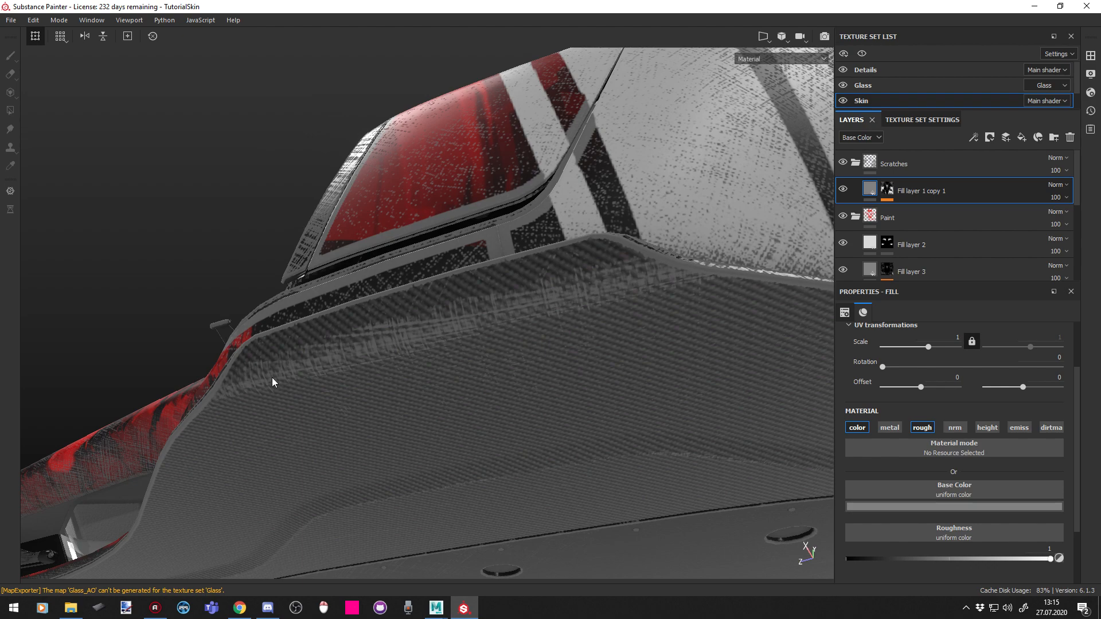
{"action": "left_click_drag", "start_coordinate": [272, 377], "coordinate": [384, 393], "text": "alt"}
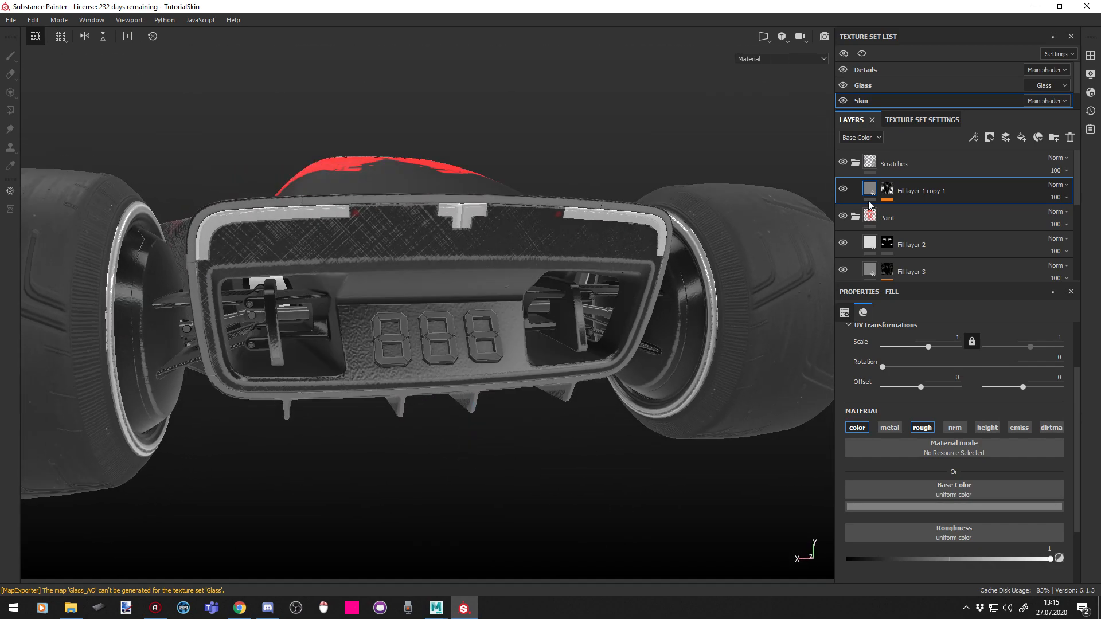
Bring the RedGlitch folder back up and delete Skin_AO.png from it
{"action": "left_click", "coordinate": [71, 609]}
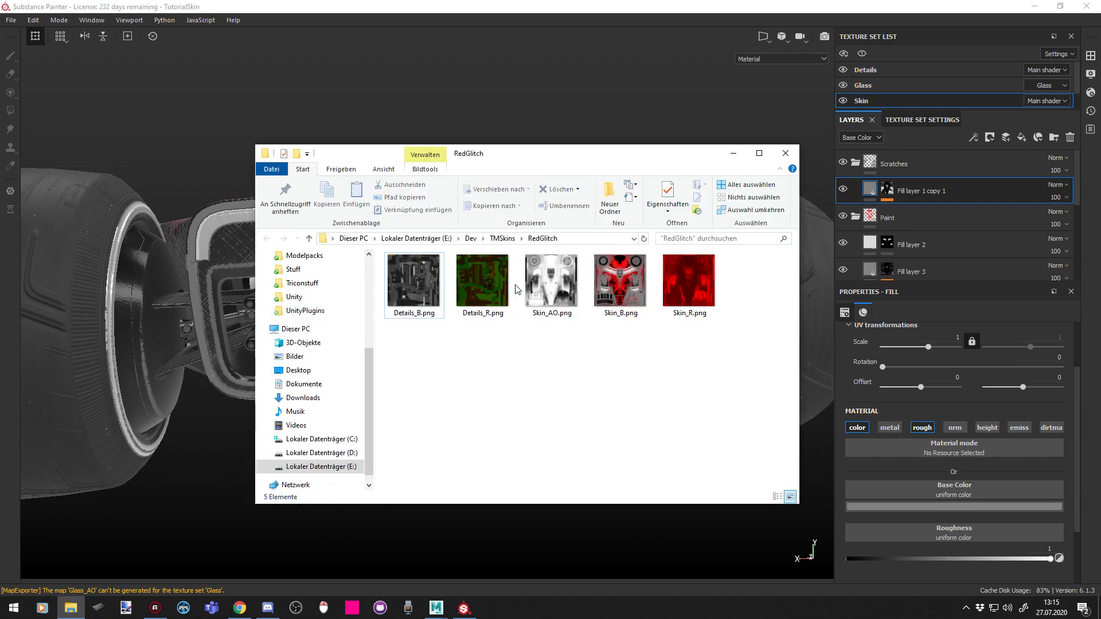
{"action": "left_click", "coordinate": [549, 282]}
{"action": "key", "text": "Delete"}
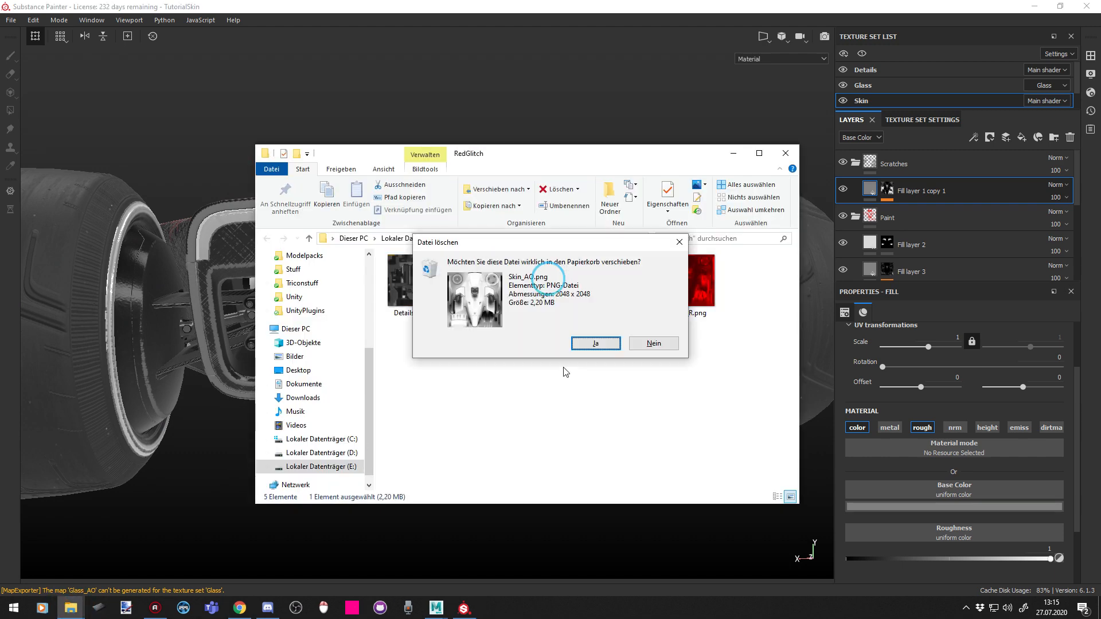
{"action": "left_click", "coordinate": [595, 344]}
{"action": "left_click_drag", "start_coordinate": [427, 344], "coordinate": [528, 413]}
{"action": "right_click", "coordinate": [528, 423]}
{"action": "left_click", "coordinate": [607, 376]}
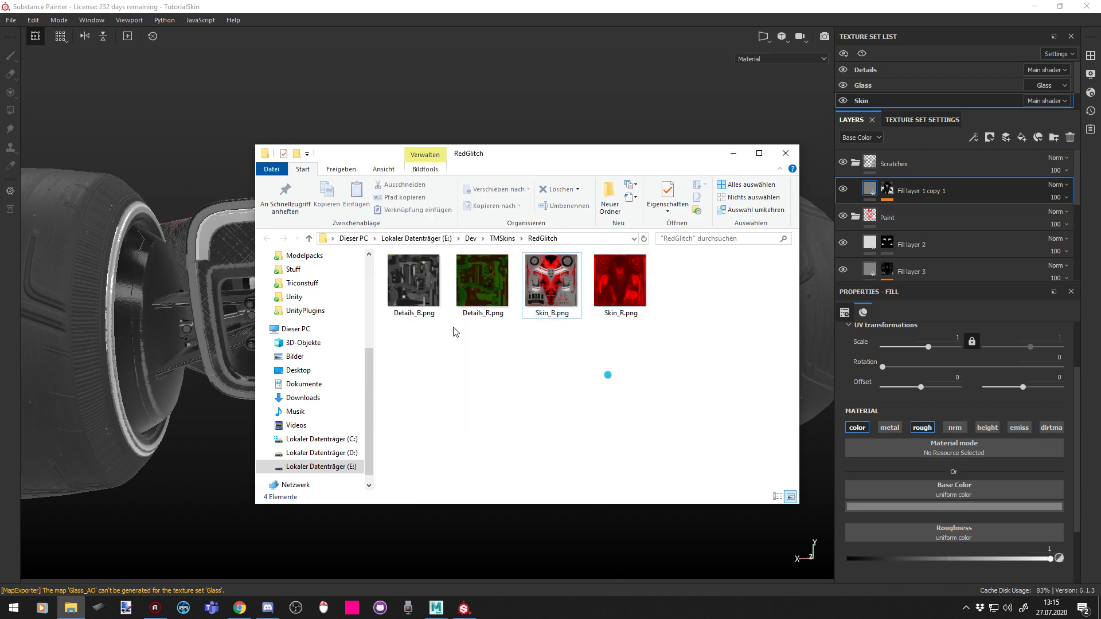
Open Details_B.png from the RedGlitch folder in paint.net
{"action": "left_click_drag", "start_coordinate": [390, 350], "coordinate": [602, 430]}
{"action": "left_click", "coordinate": [406, 290]}
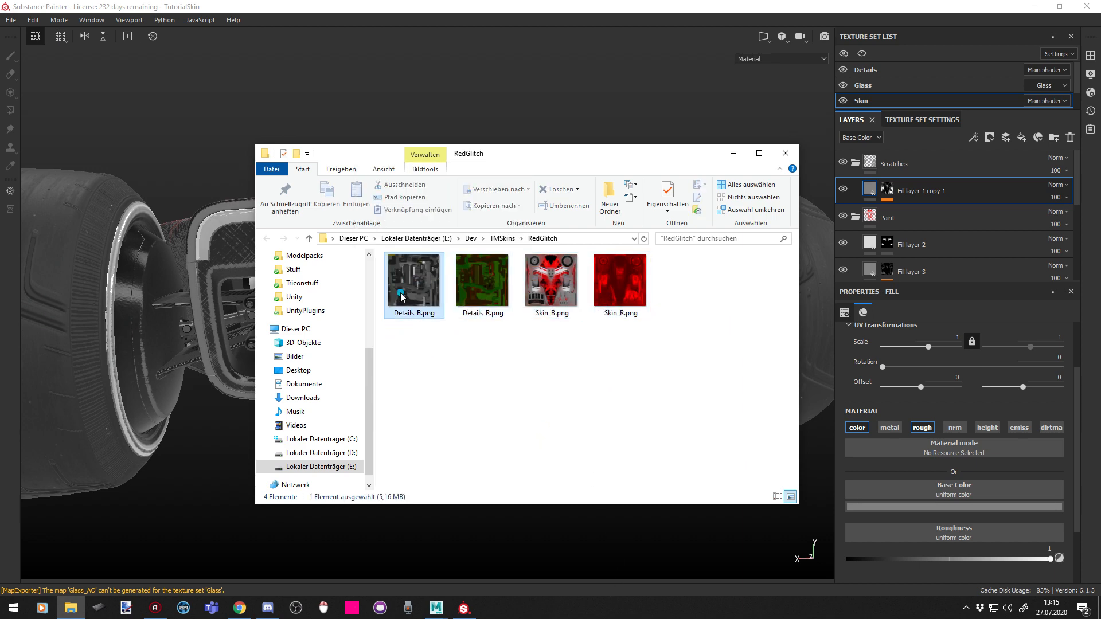
{"action": "right_click", "coordinate": [403, 296]}
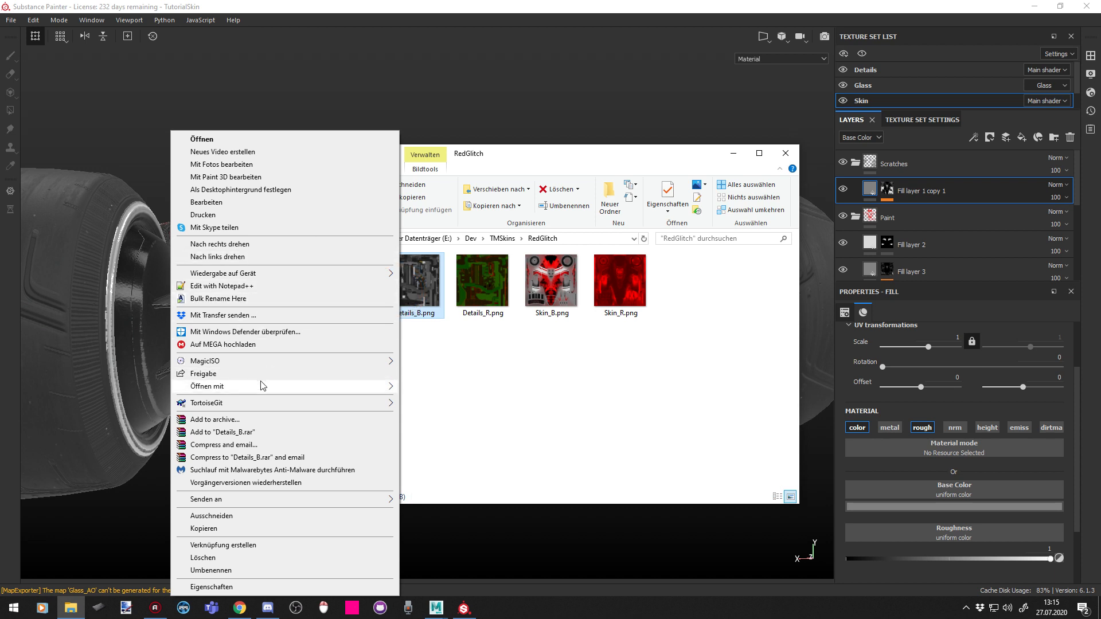
{"action": "mouse_move", "coordinate": [261, 391]}
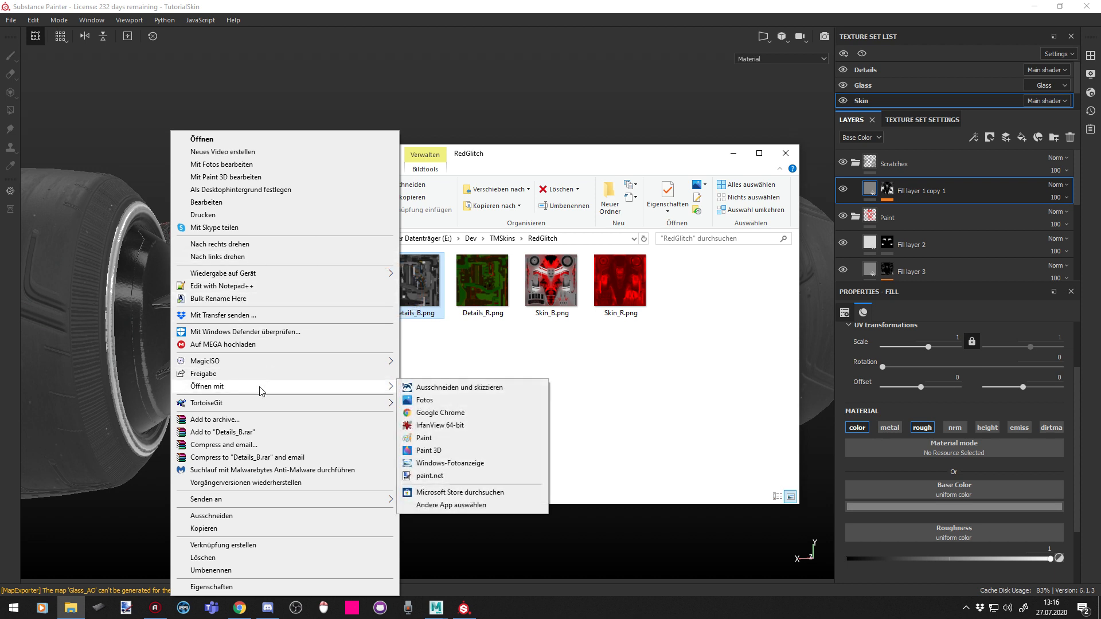
{"action": "left_click", "coordinate": [439, 476]}
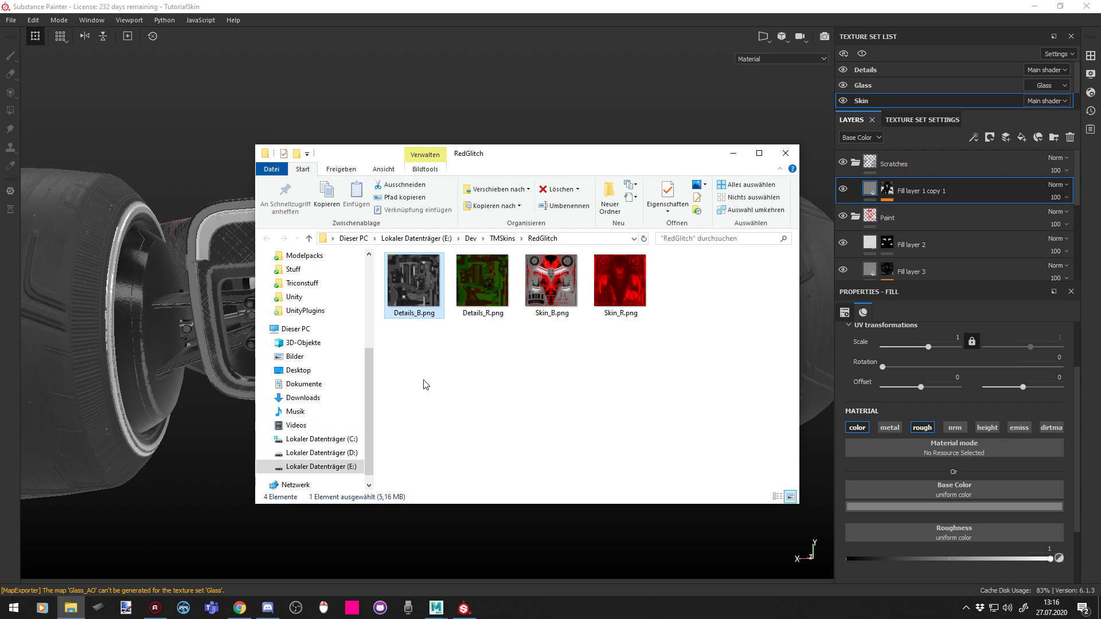
Browse drive E: to Modelling\TM2020\TextureExport and open the notes file Texture_Informations.txt
{"action": "left_click", "coordinate": [320, 467]}
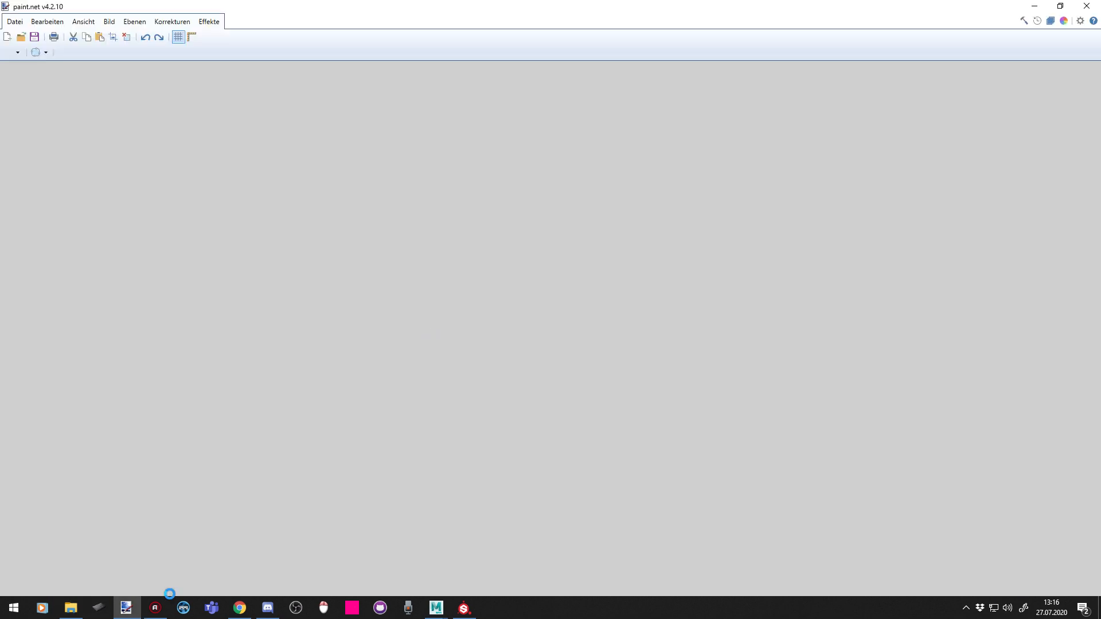
{"action": "left_click", "coordinate": [71, 608]}
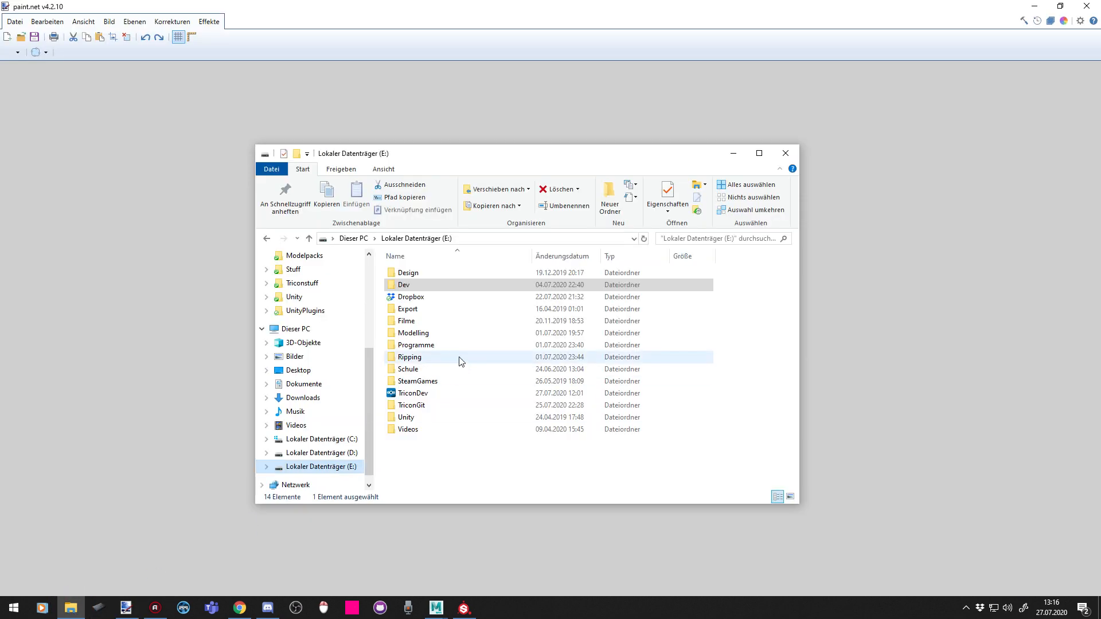
{"action": "double_click", "coordinate": [437, 330]}
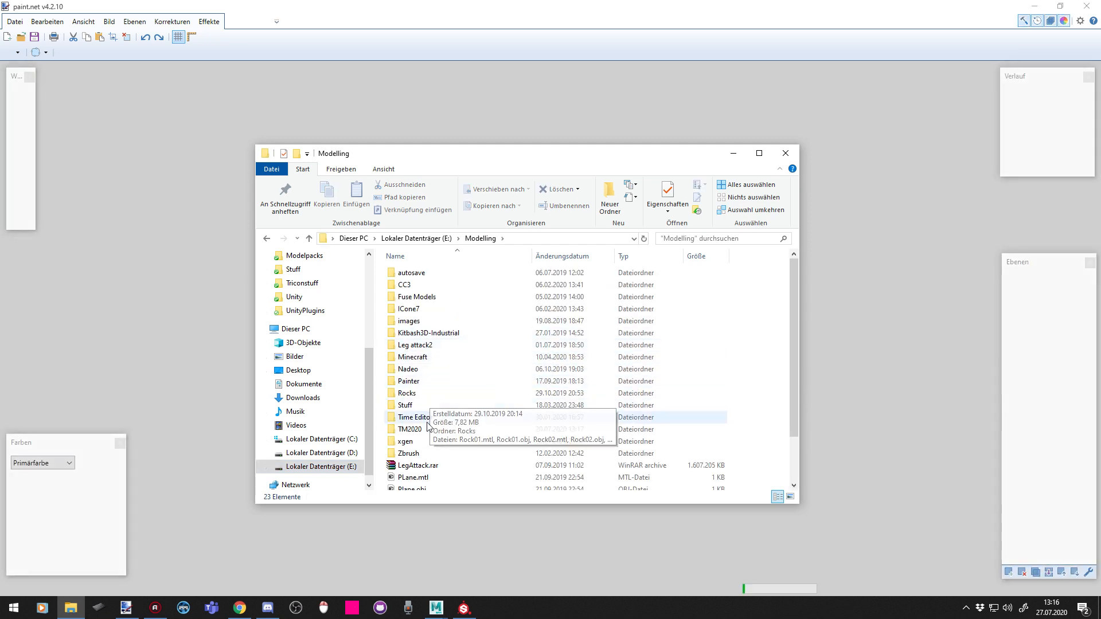
{"action": "double_click", "coordinate": [431, 429]}
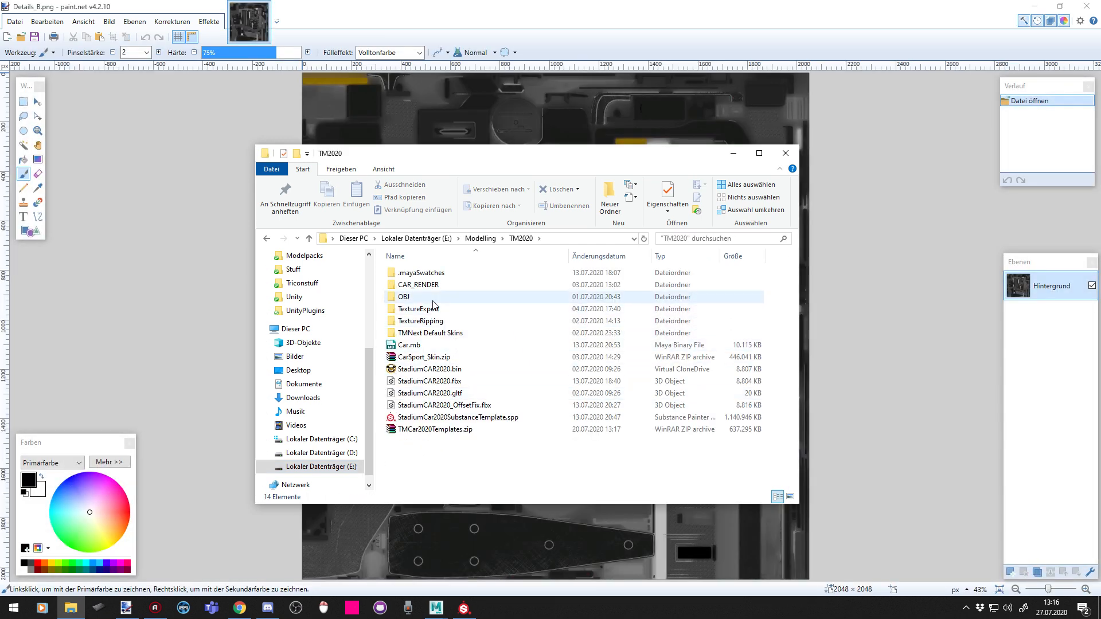
{"action": "double_click", "coordinate": [438, 324]}
{"action": "key", "text": "alt+Left"}
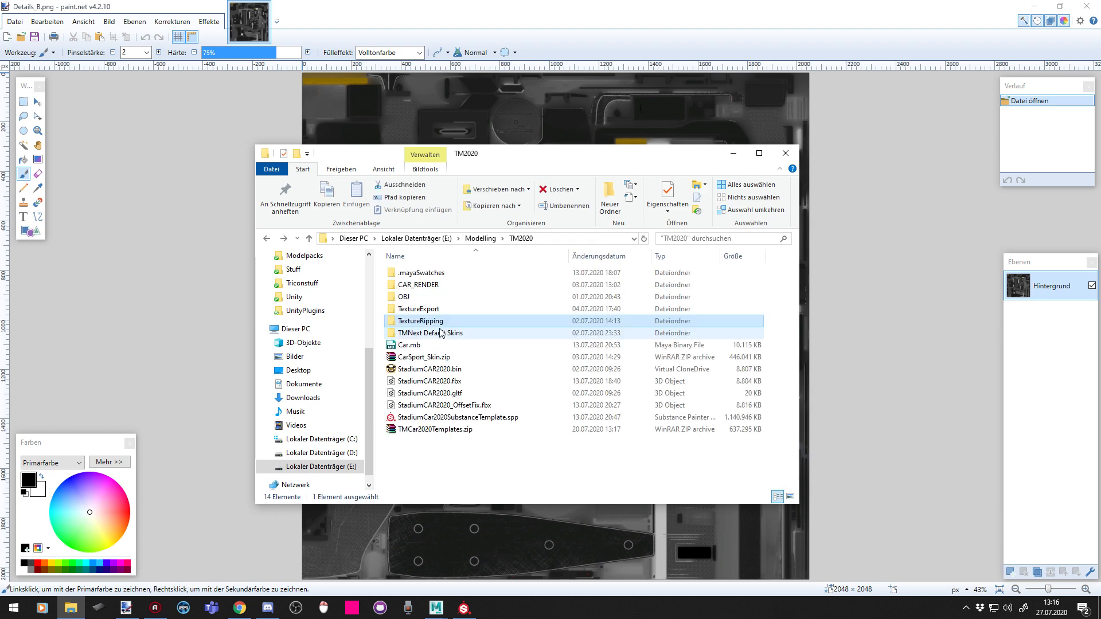
{"action": "double_click", "coordinate": [431, 318]}
{"action": "left_click", "coordinate": [551, 358]}
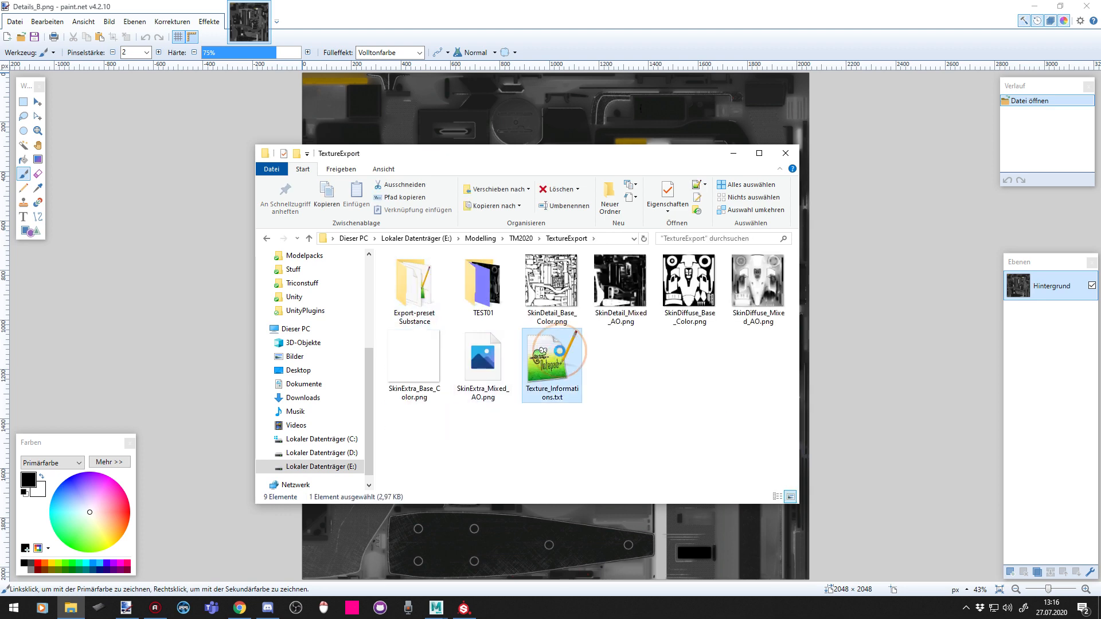
Copy Texture_Informations.txt from the TextureExport folder into E:\Dev\TMSkins
{"action": "right_click", "coordinate": [574, 356]}
{"action": "left_click", "coordinate": [362, 529]}
{"action": "left_click", "coordinate": [308, 466]}
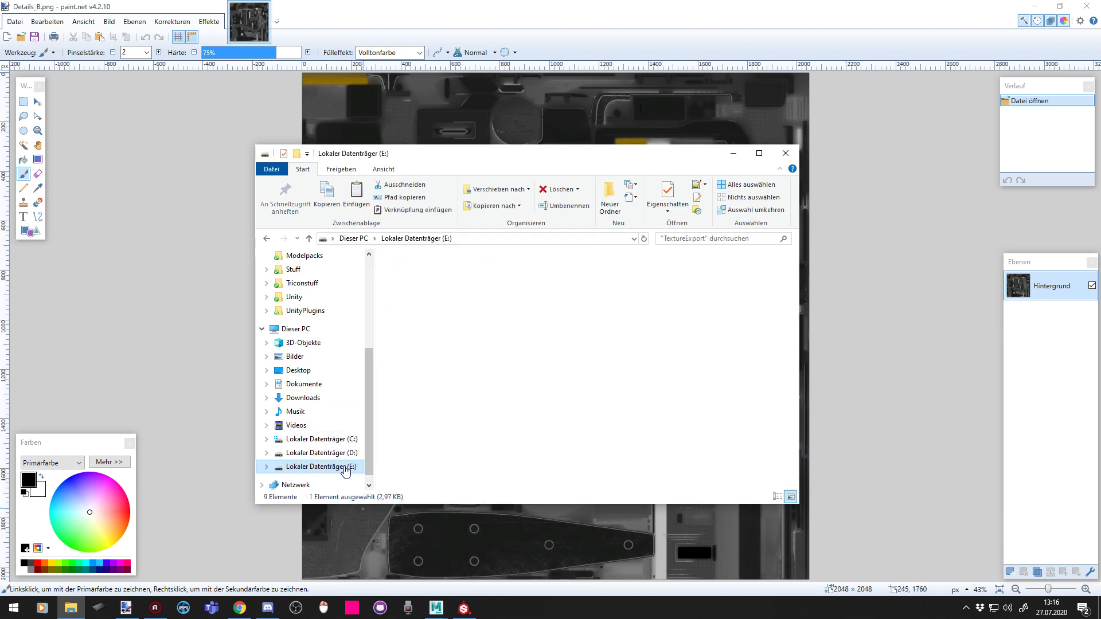
{"action": "double_click", "coordinate": [407, 285]}
{"action": "double_click", "coordinate": [410, 333]}
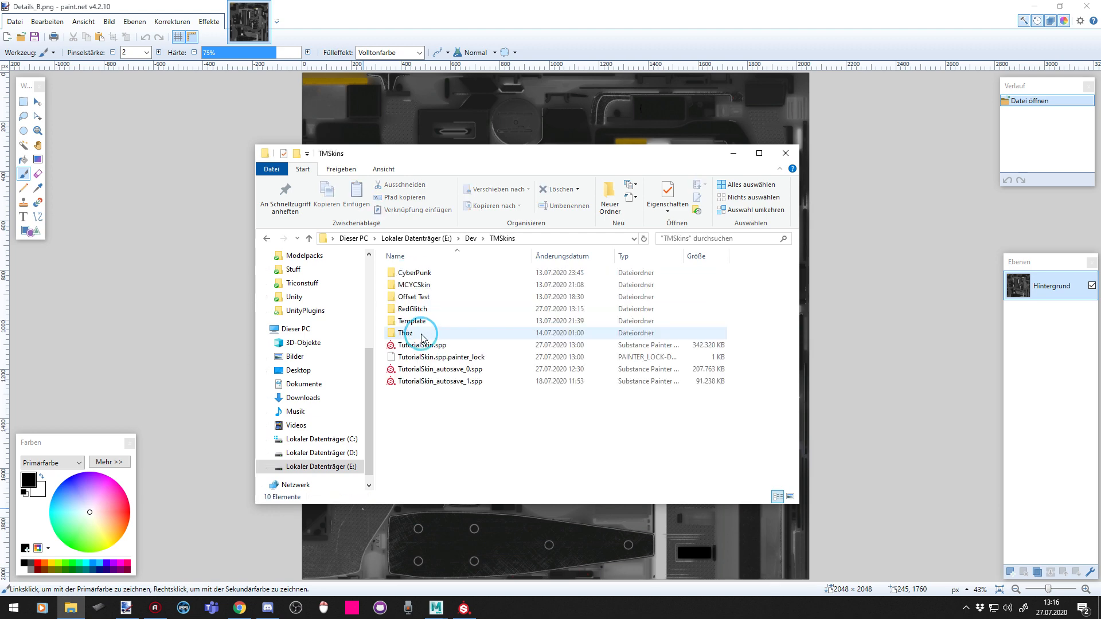
{"action": "right_click", "coordinate": [434, 422]}
{"action": "left_click", "coordinate": [299, 243]}
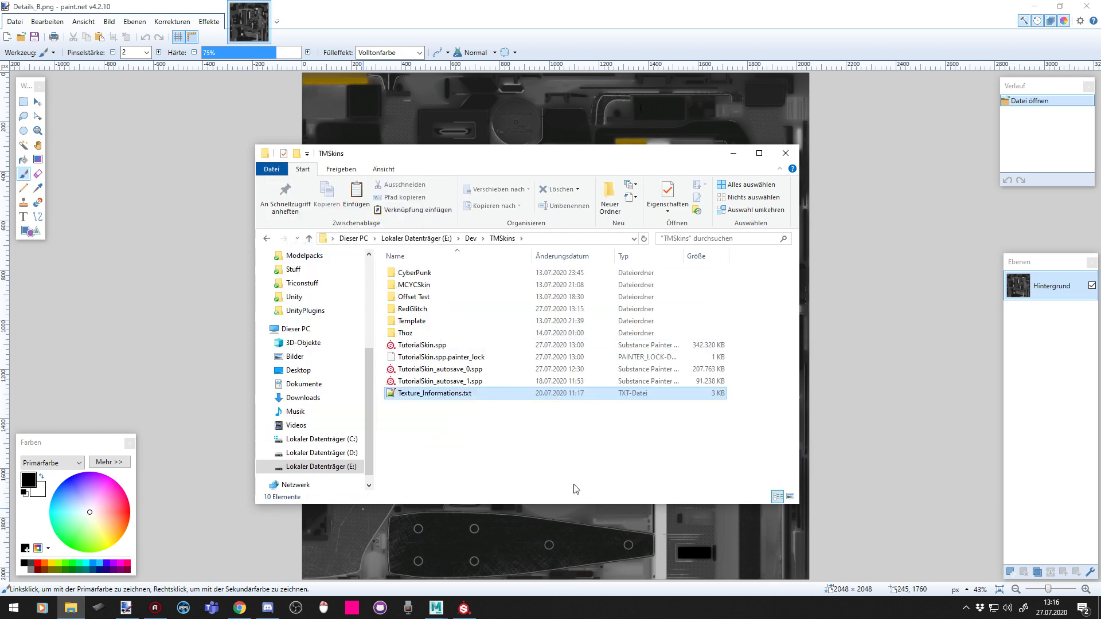
Open the Texture_Informations.txt copy in TMSkins, minimize the folder window and place the notes beside the texture image
{"action": "double_click", "coordinate": [456, 346]}
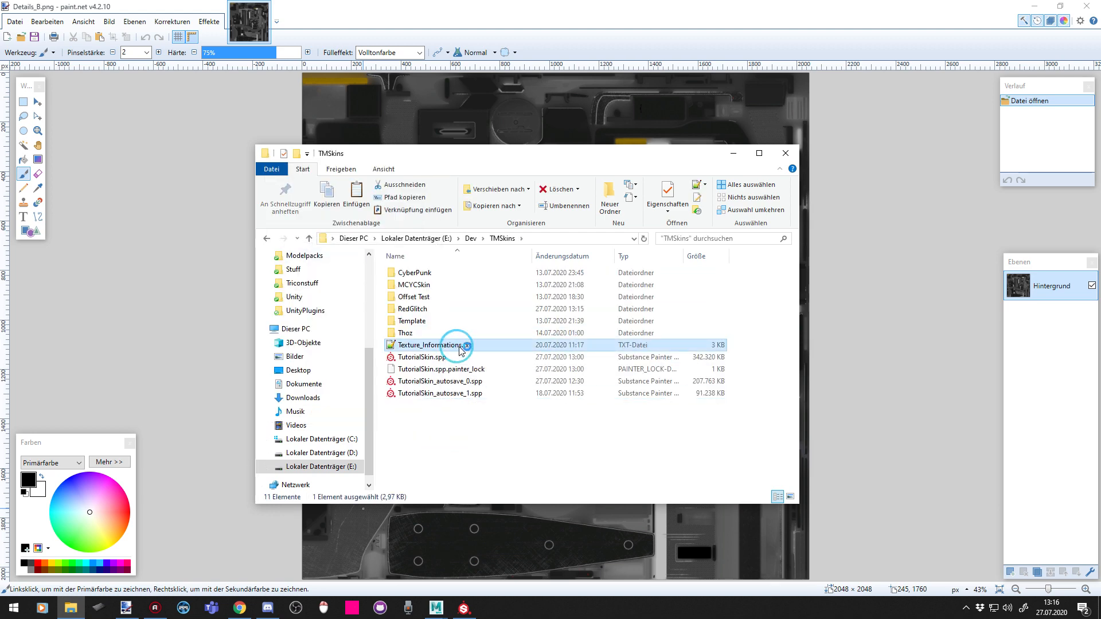
{"action": "left_click", "coordinate": [737, 153]}
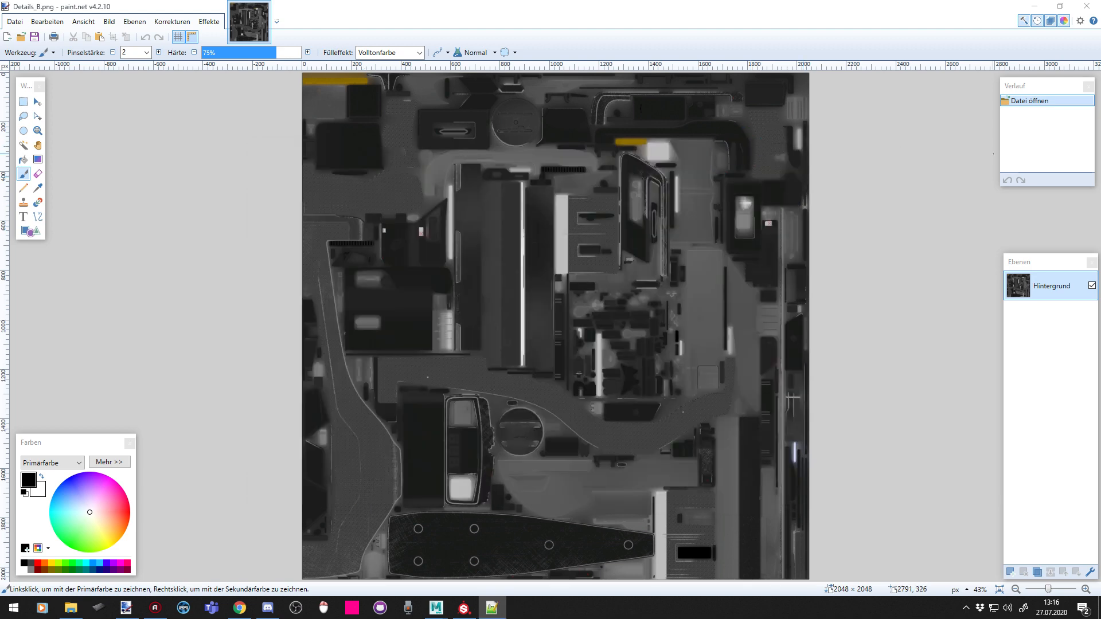
{"action": "mouse_move", "coordinate": [825, 94]}
{"action": "left_mouse_down"}
{"action": "mouse_move", "coordinate": [855, 17]}
{"action": "mouse_move", "coordinate": [923, 20]}
{"action": "mouse_move", "coordinate": [864, 26]}
{"action": "left_mouse_up"}
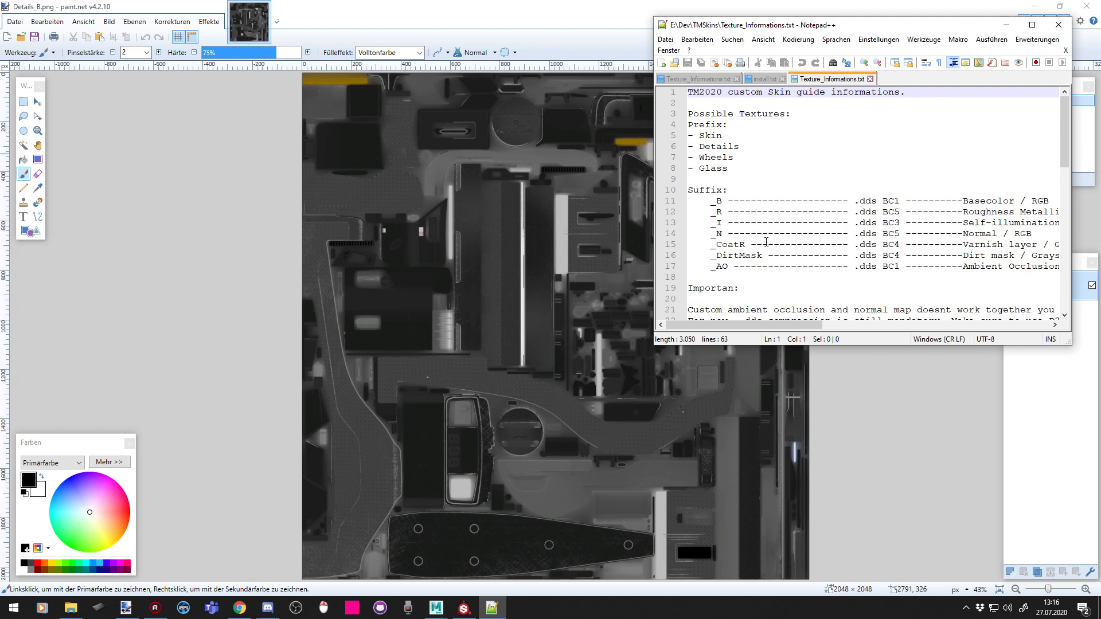
Enlarge the notes window and read through the texture prefixes, suffixes and self-illumination alpha values
{"action": "scroll", "coordinate": [734, 207], "scroll_direction": "down", "scroll_amount": 1}
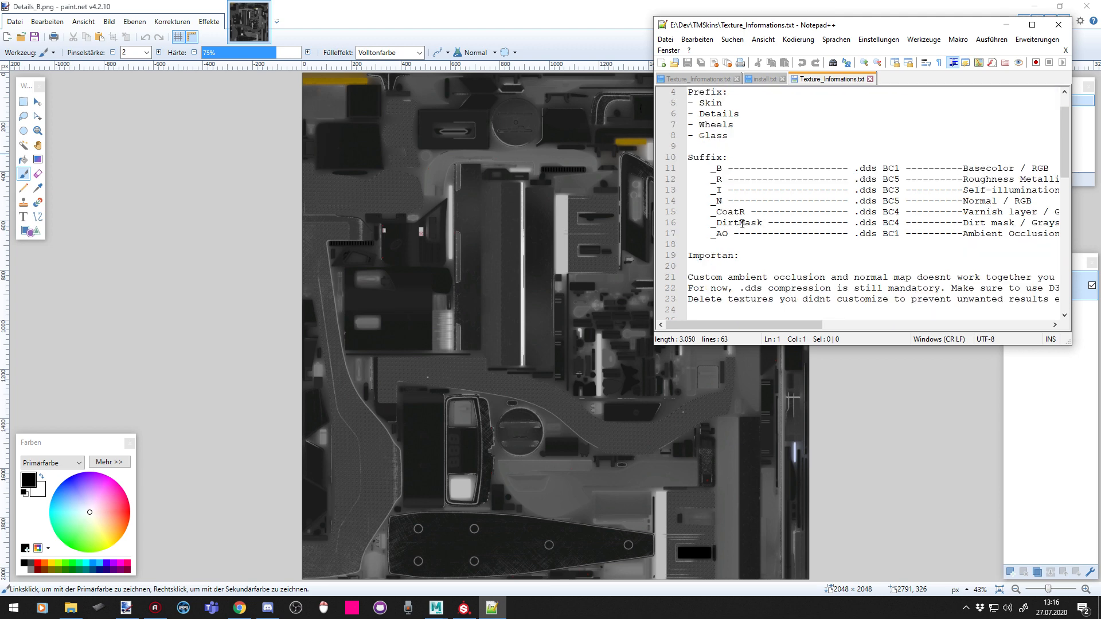
{"action": "left_click", "coordinate": [713, 242]}
{"action": "scroll", "coordinate": [703, 192], "scroll_direction": "up", "scroll_amount": 1}
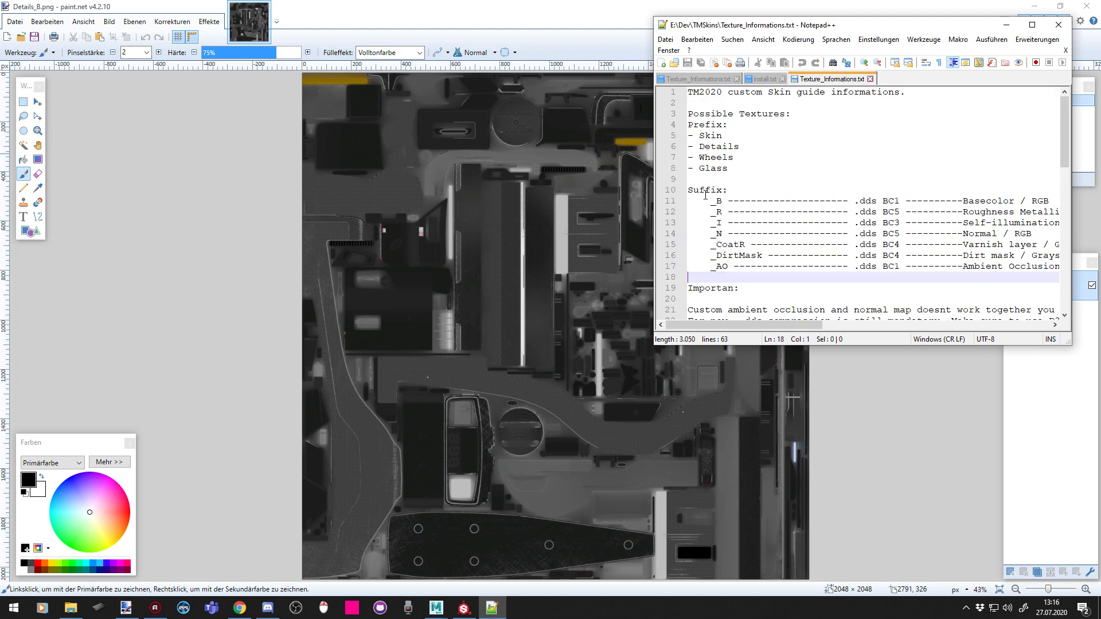
{"action": "left_click_drag", "start_coordinate": [1070, 344], "coordinate": [1099, 433]}
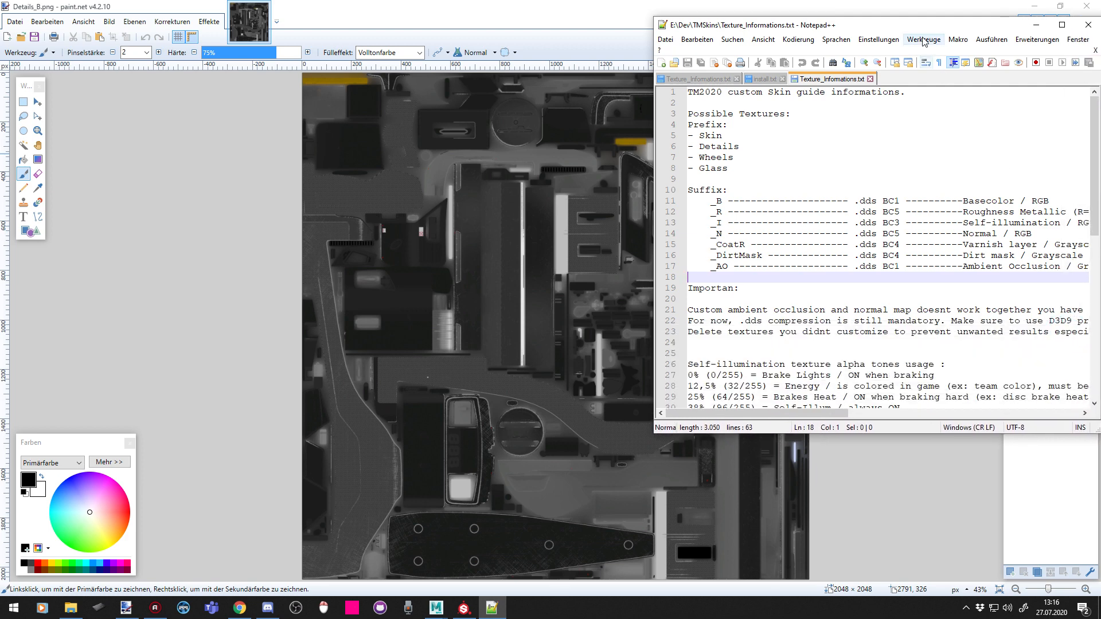
{"action": "left_click_drag", "start_coordinate": [924, 25], "coordinate": [809, 25]}
{"action": "left_click_drag", "start_coordinate": [985, 445], "coordinate": [1087, 471]}
{"action": "scroll", "coordinate": [777, 332], "scroll_direction": "down", "scroll_amount": 2}
{"action": "scroll", "coordinate": [777, 331], "scroll_direction": "down", "scroll_amount": 1}
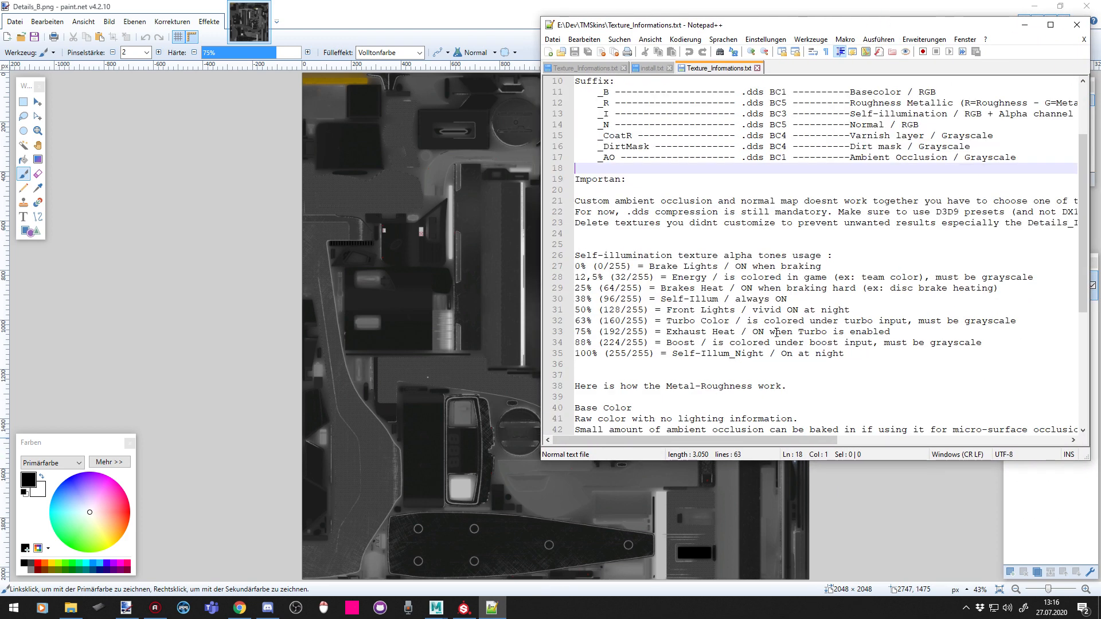
{"action": "scroll", "coordinate": [700, 253], "scroll_direction": "up", "scroll_amount": 3}
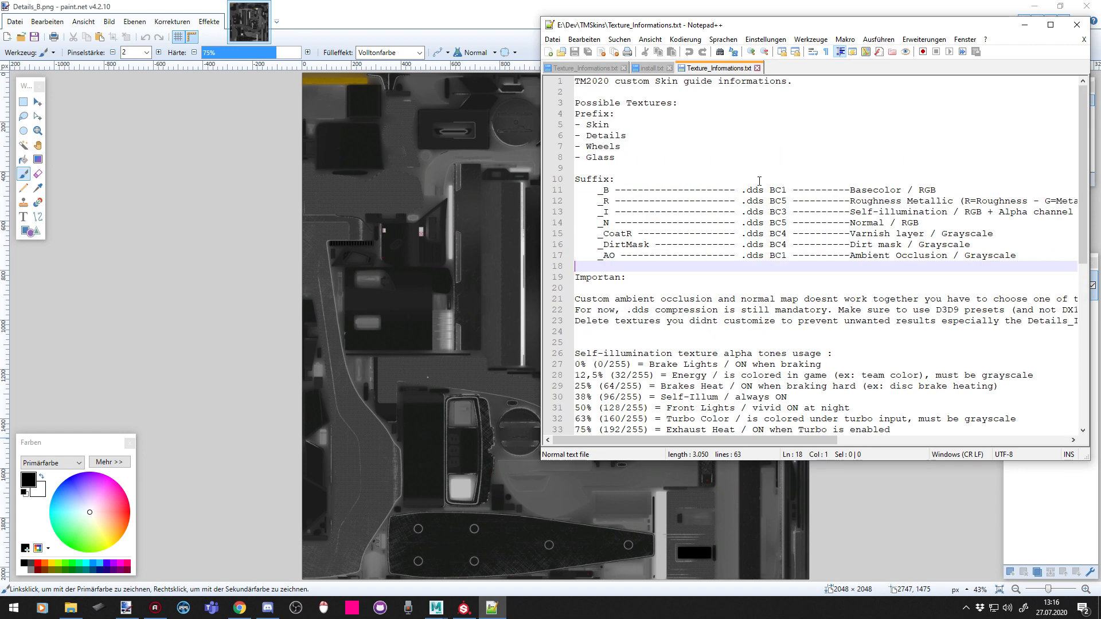
Highlight the compression formats in the notes' suffix list from _B to _AO and reposition the notes window
{"action": "left_click_drag", "start_coordinate": [770, 189], "coordinate": [910, 196]}
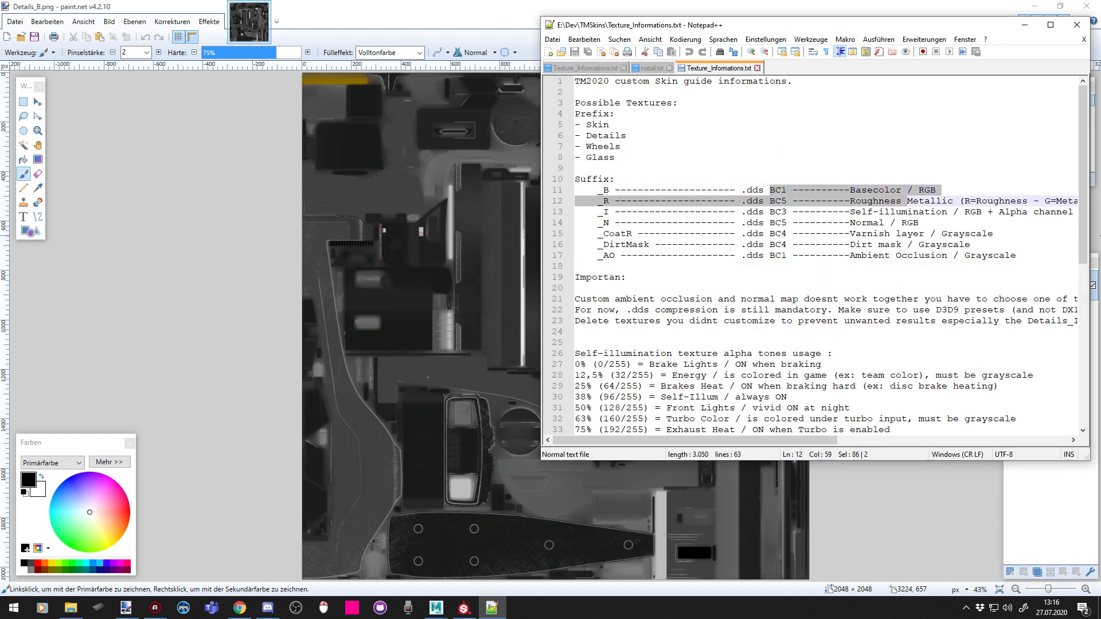
{"action": "key", "text": "alt+Tab"}
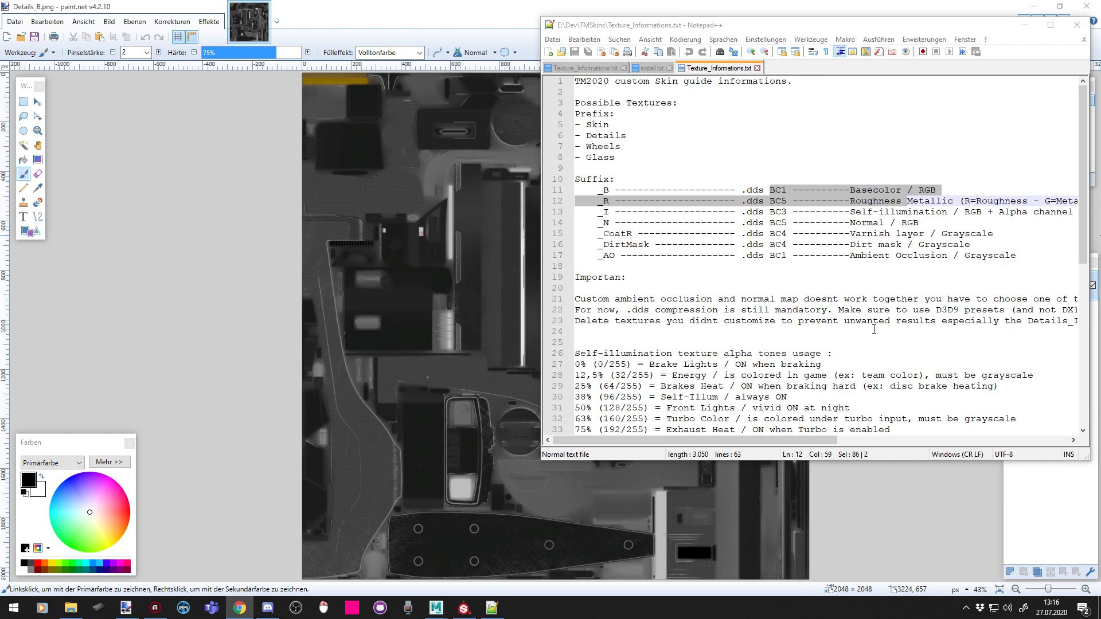
{"action": "left_click_drag", "start_coordinate": [789, 197], "coordinate": [805, 257], "text": "shift"}
{"action": "left_click_drag", "start_coordinate": [769, 190], "coordinate": [1021, 257]}
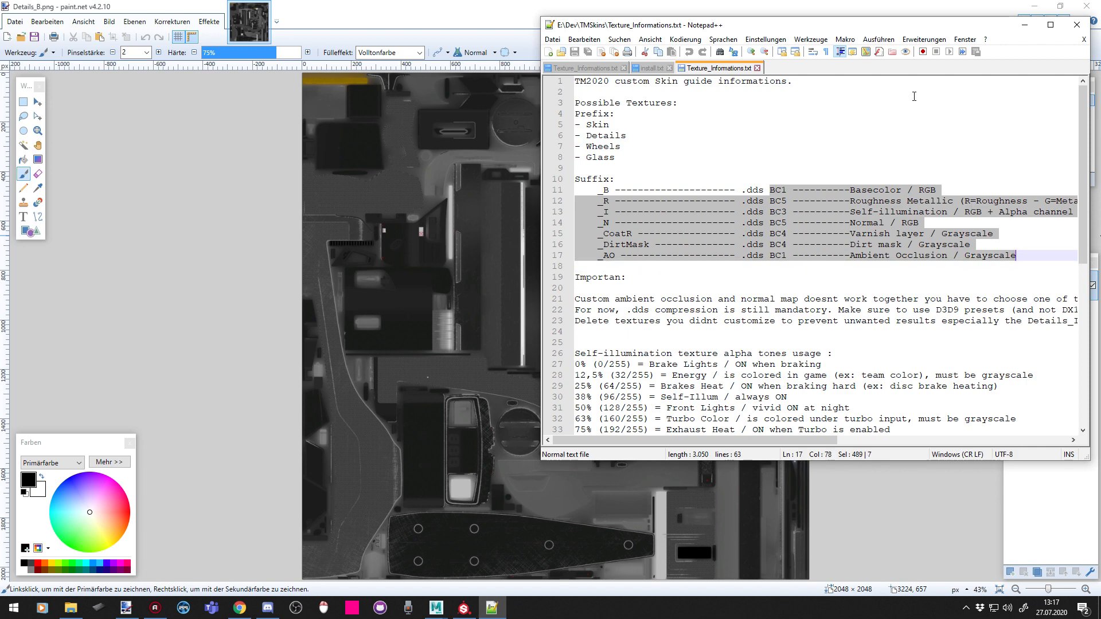
{"action": "left_click_drag", "start_coordinate": [906, 27], "coordinate": [819, 137]}
{"action": "left_click", "coordinate": [792, 315]}
{"action": "left_click", "coordinate": [652, 276]}
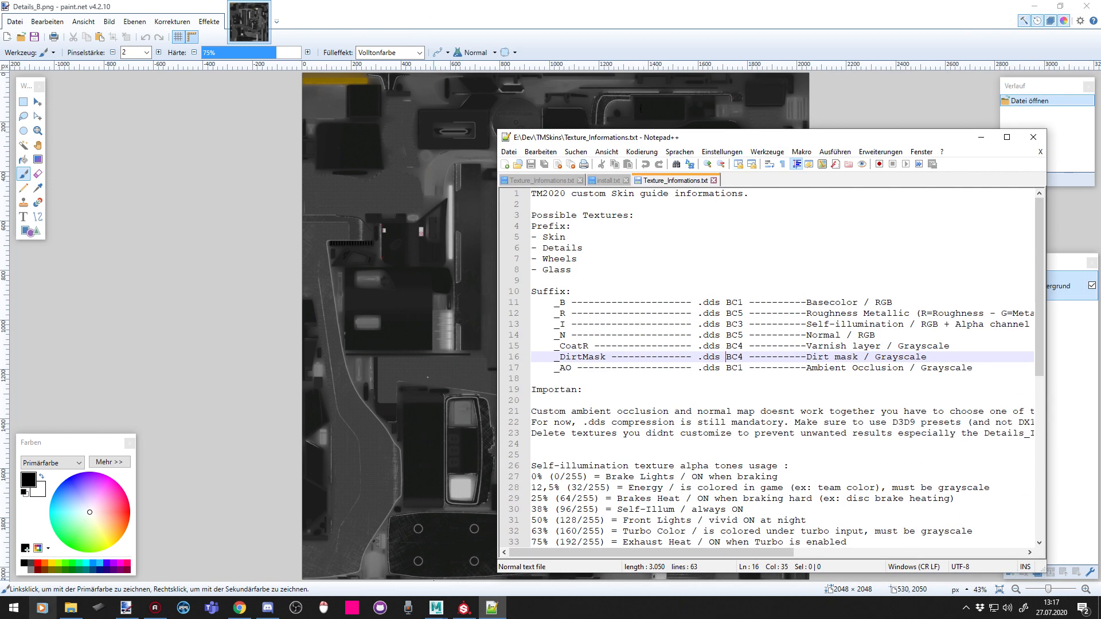
Go back to the RedGlitch folder and open Details_R.png, Skin_B.png and Skin_R.png in paint.net
{"action": "left_click", "coordinate": [70, 607]}
{"action": "key", "text": "alt+Up"}
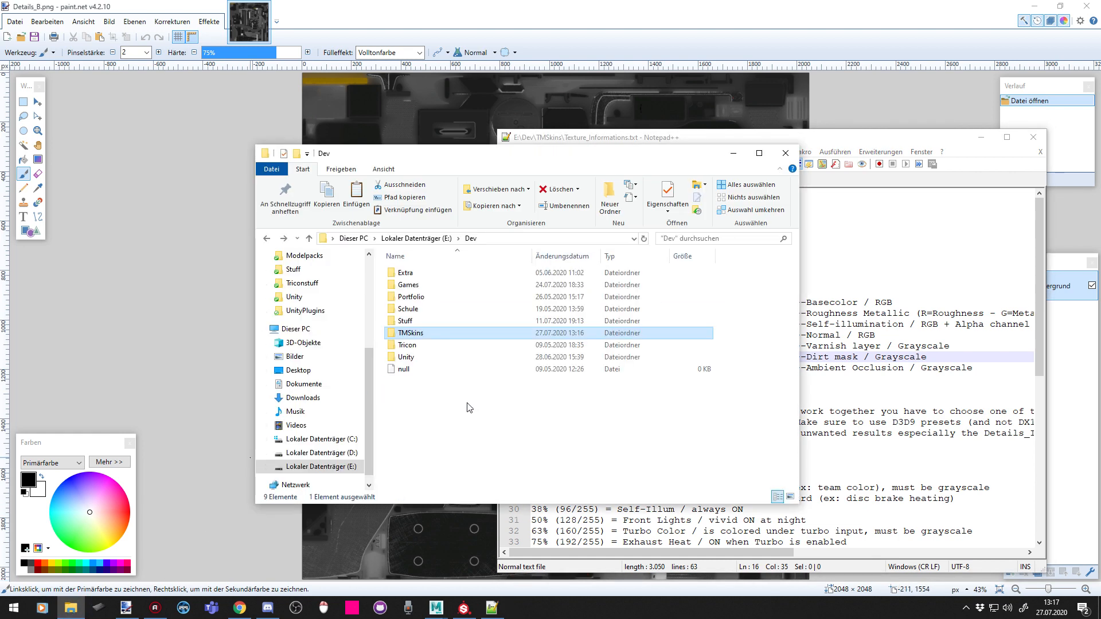
{"action": "key", "text": "alt+Left"}
{"action": "key", "text": "alt+Left"}
{"action": "key", "text": "alt+Up"}
{"action": "key", "text": "alt+Up"}
{"action": "key", "text": "alt+Up"}
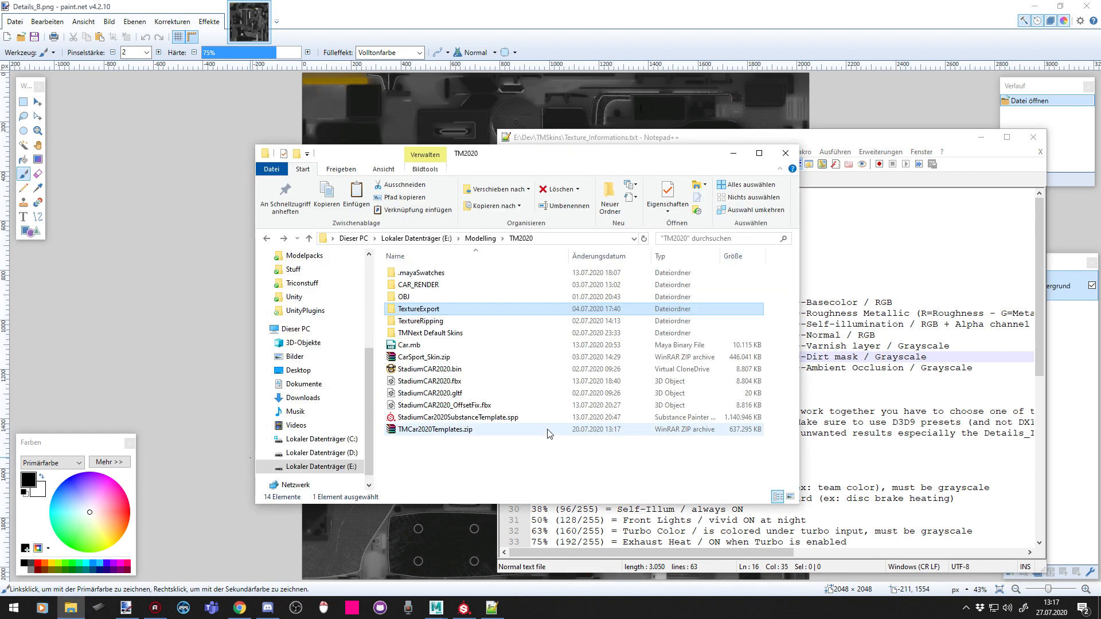
{"action": "key", "text": "alt+Left"}
{"action": "key", "text": "alt+Left"}
{"action": "key", "text": "alt+Left"}
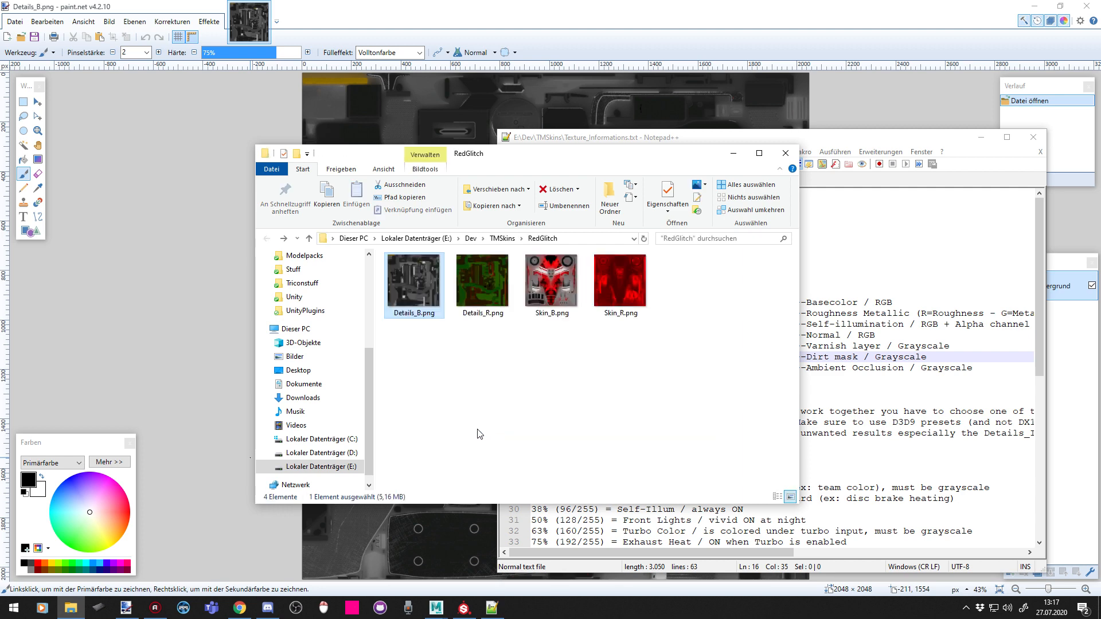
{"action": "mouse_move", "coordinate": [648, 359]}
{"action": "left_mouse_down"}
{"action": "mouse_move", "coordinate": [466, 265]}
{"action": "mouse_move", "coordinate": [456, 277]}
{"action": "mouse_move", "coordinate": [458, 118]}
{"action": "mouse_move", "coordinate": [541, 317]}
{"action": "left_mouse_up"}
{"action": "left_click", "coordinate": [540, 317]}
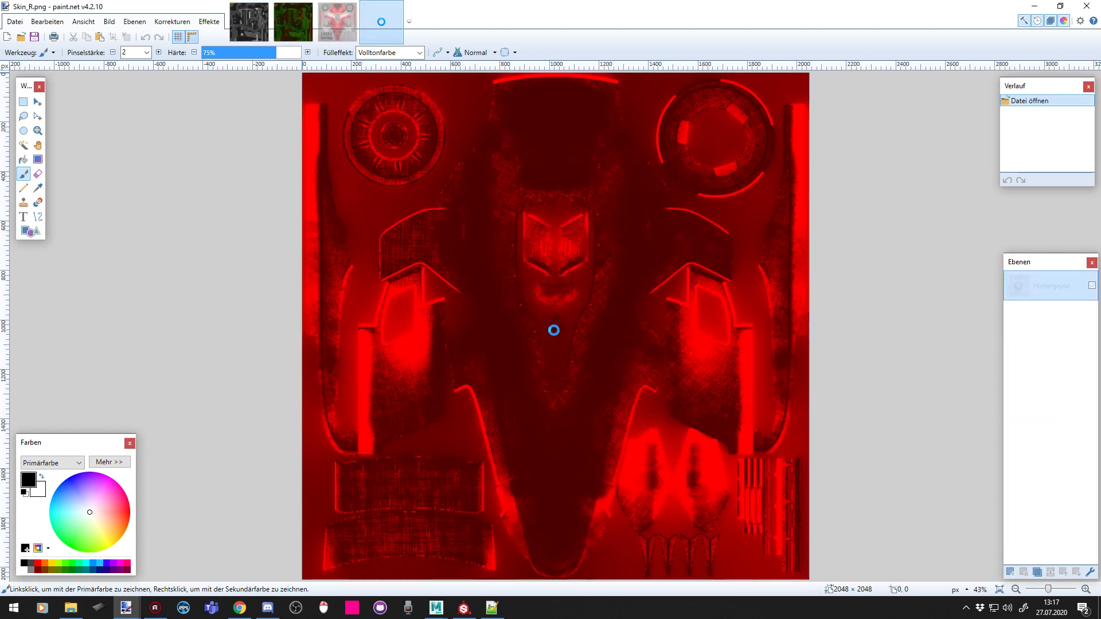
Start saving Skin_R.png as a new file and create a DDS folder inside RedGlitch as its destination
{"action": "left_click", "coordinate": [337, 22]}
{"action": "left_click", "coordinate": [287, 22]}
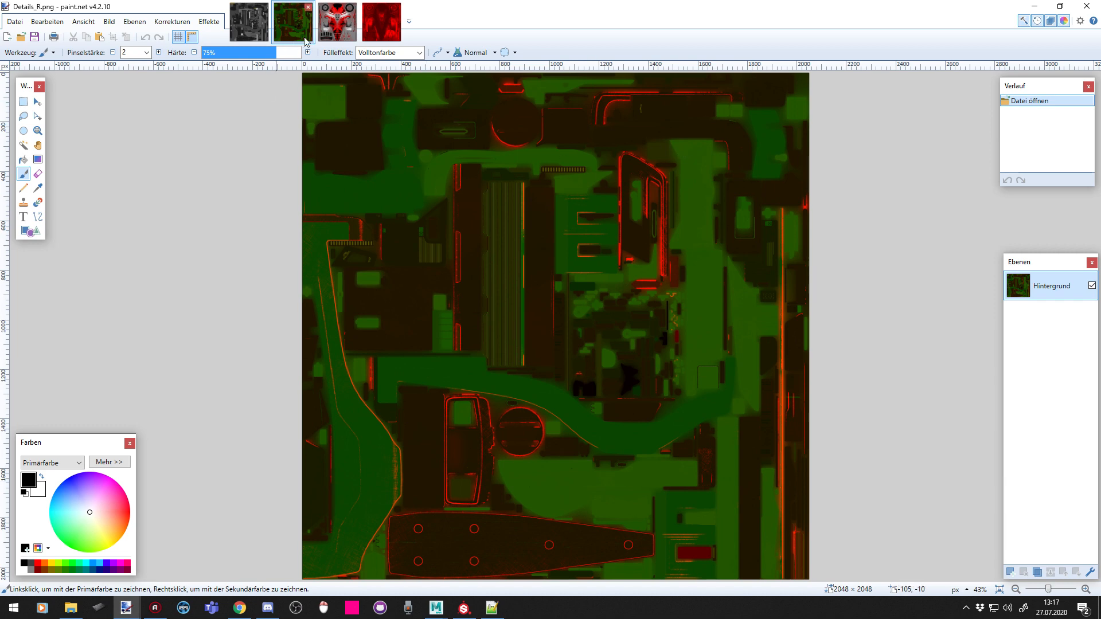
{"action": "left_click", "coordinate": [337, 21]}
{"action": "left_click", "coordinate": [381, 22]}
{"action": "left_click", "coordinate": [22, 25]}
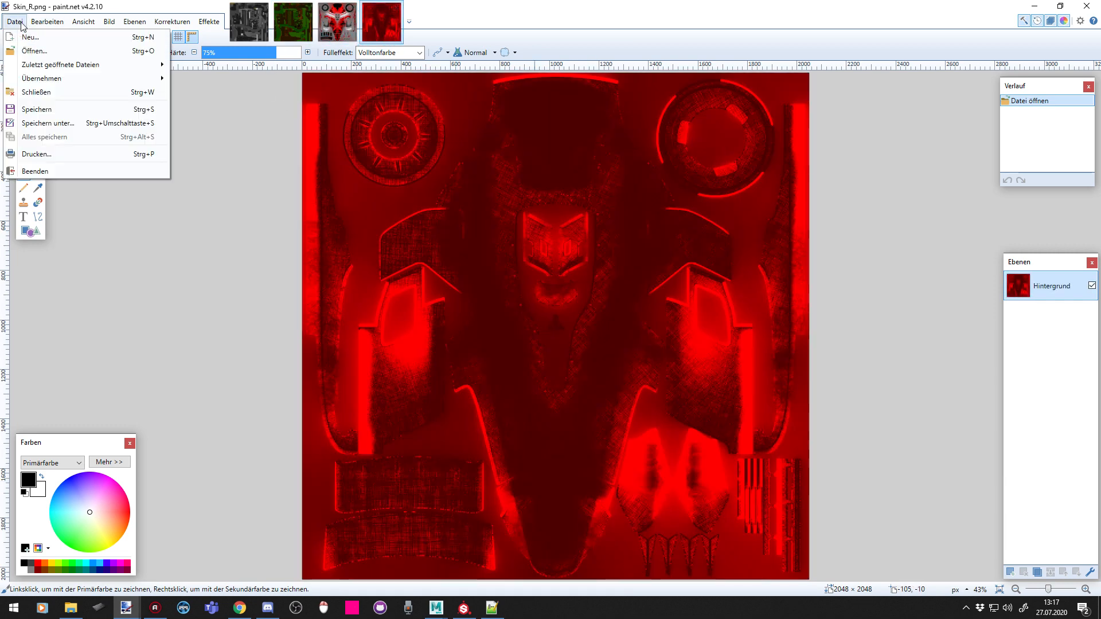
{"action": "left_click", "coordinate": [59, 122]}
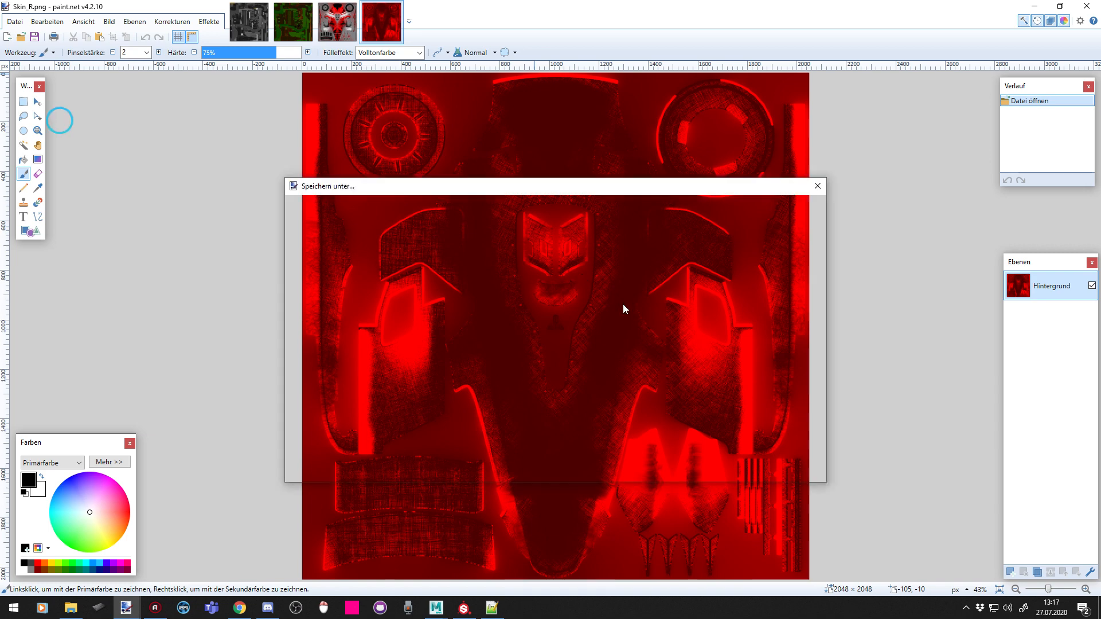
{"action": "left_click", "coordinate": [390, 223]}
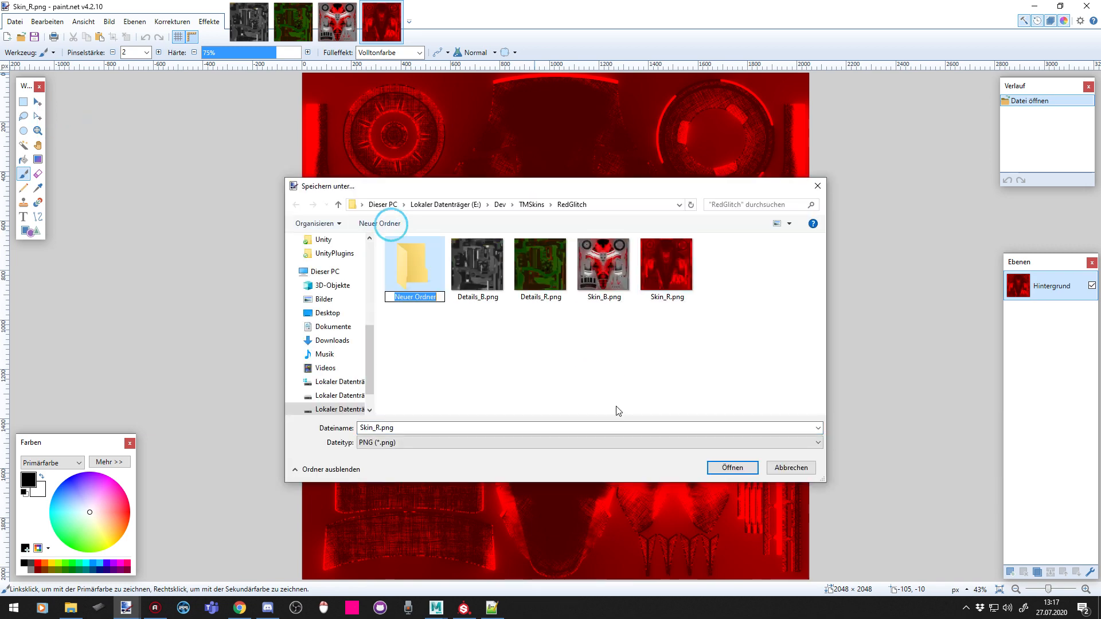
{"action": "type", "text": "DDS"}
{"action": "key", "text": "Return"}
{"action": "key", "text": "Return"}
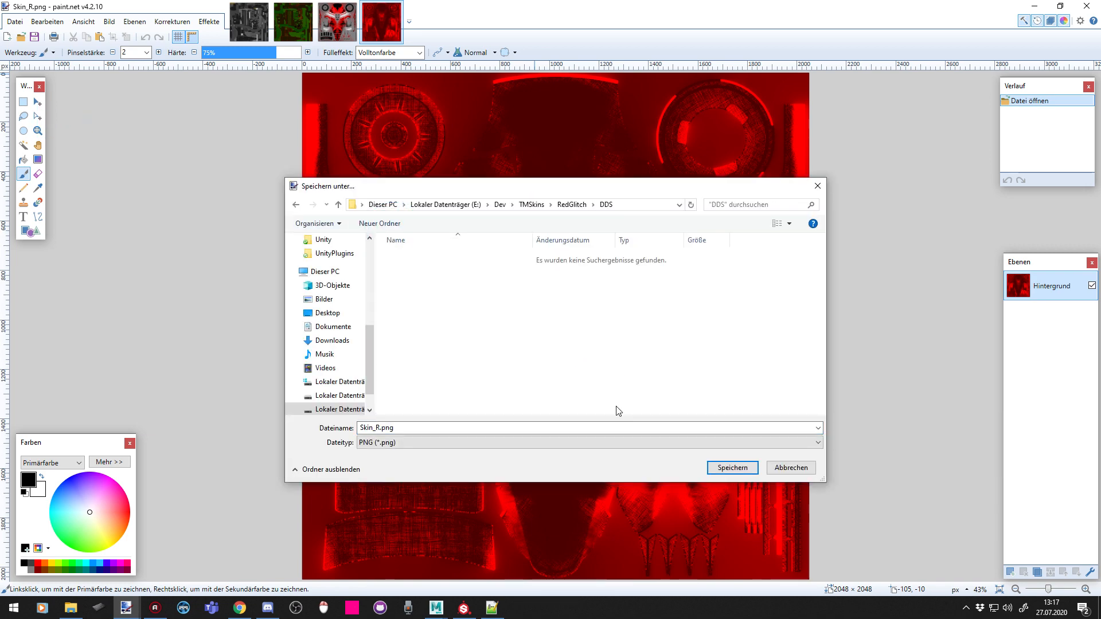
Set the file type to DirectDraw-Oberfläche (DDS) and continue saving as Skin_R.dds
{"action": "left_click", "coordinate": [413, 442]}
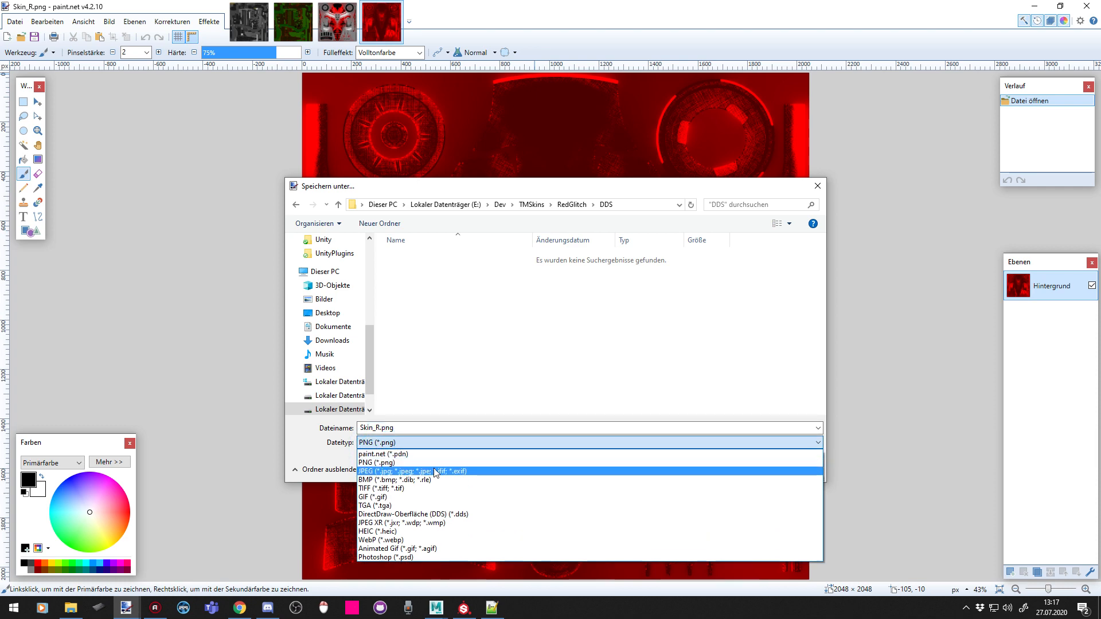
{"action": "left_click", "coordinate": [516, 513]}
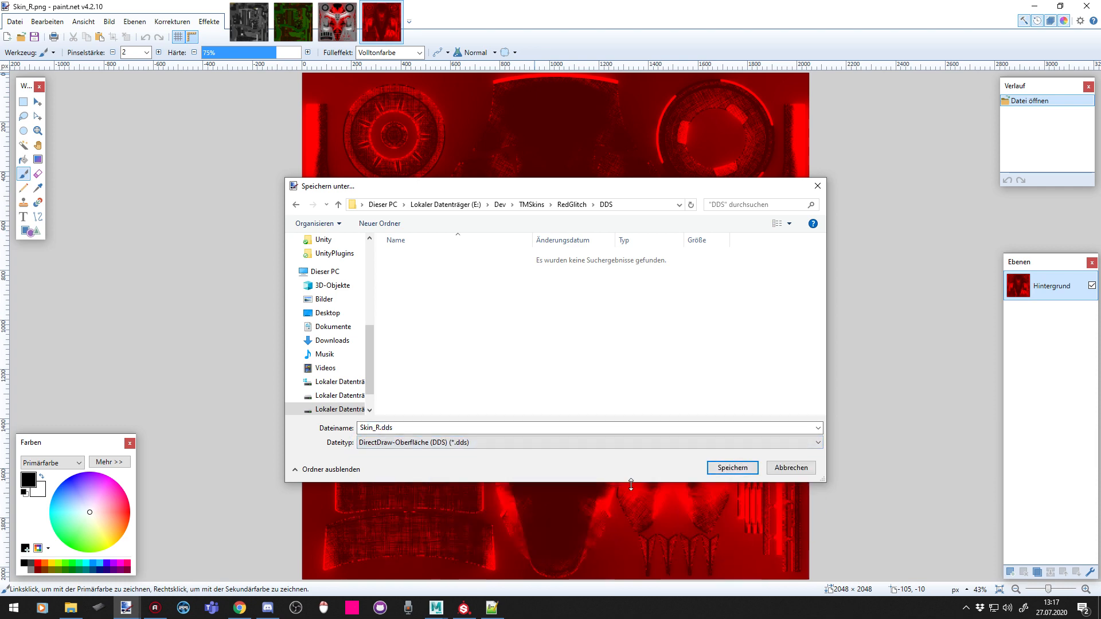
{"action": "left_click_drag", "start_coordinate": [595, 193], "coordinate": [541, 102]}
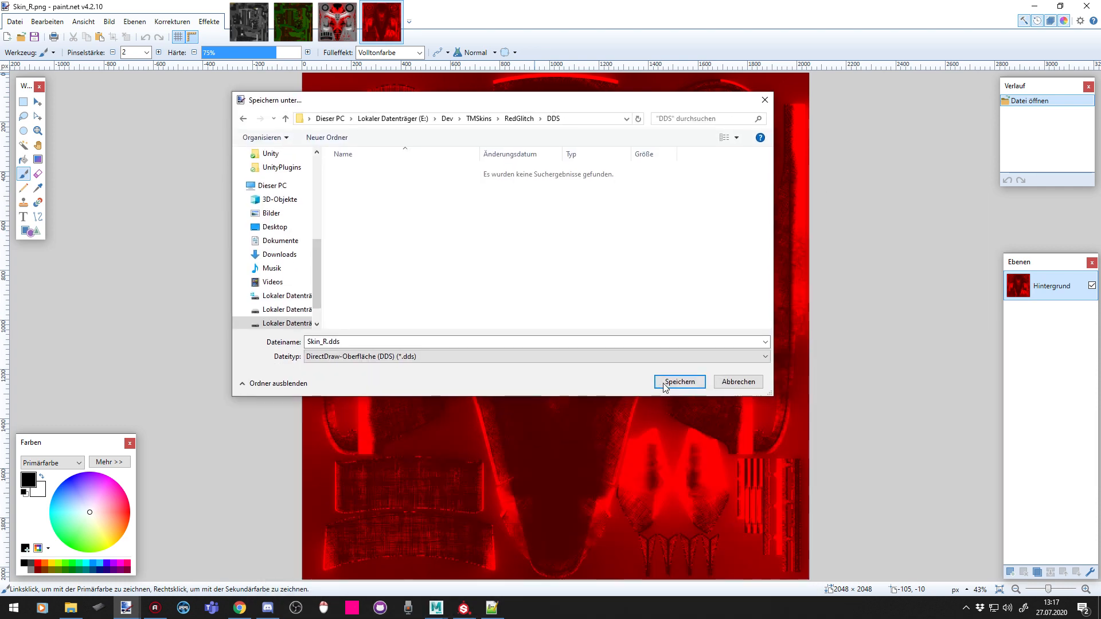
{"action": "left_click", "coordinate": [664, 384]}
Place the notes next to the save settings and look up the compression format required for the _R suffix
{"action": "left_click", "coordinate": [497, 615]}
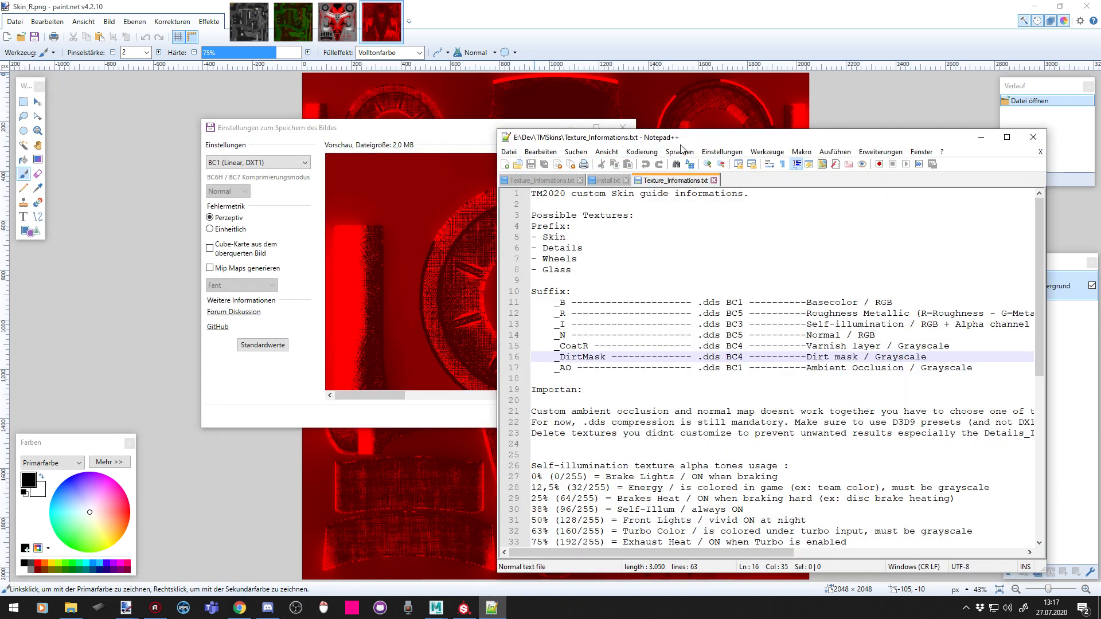
{"action": "left_click_drag", "start_coordinate": [700, 138], "coordinate": [728, 112]}
{"action": "left_click_drag", "start_coordinate": [417, 132], "coordinate": [285, 134]}
{"action": "left_click", "coordinate": [491, 608]}
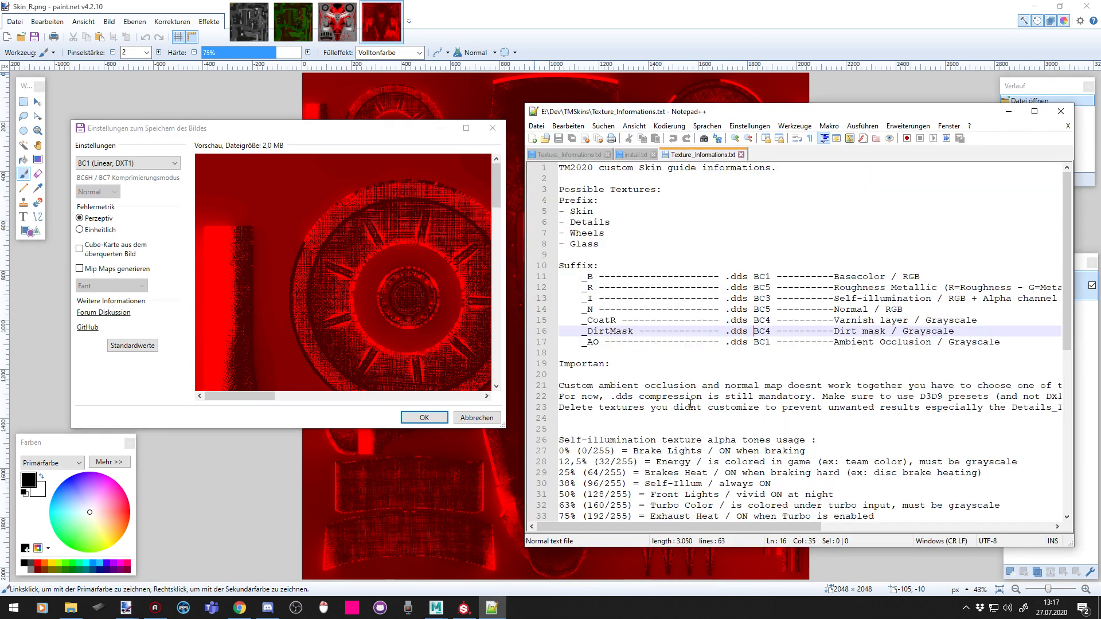
{"action": "left_click_drag", "start_coordinate": [594, 290], "coordinate": [814, 290]}
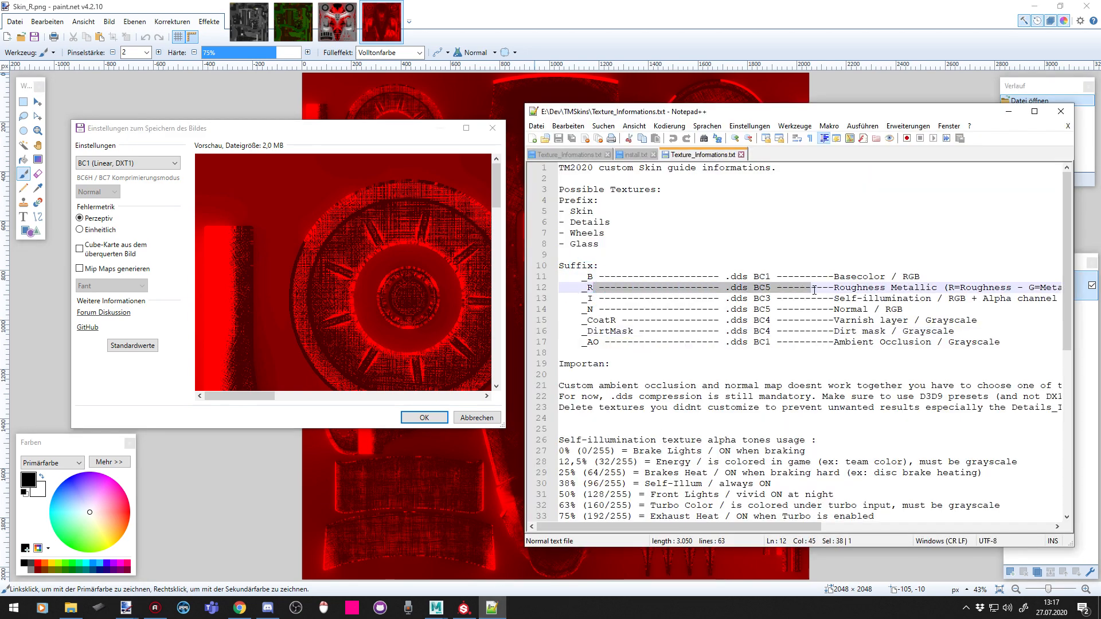
{"action": "left_click", "coordinate": [751, 288]}
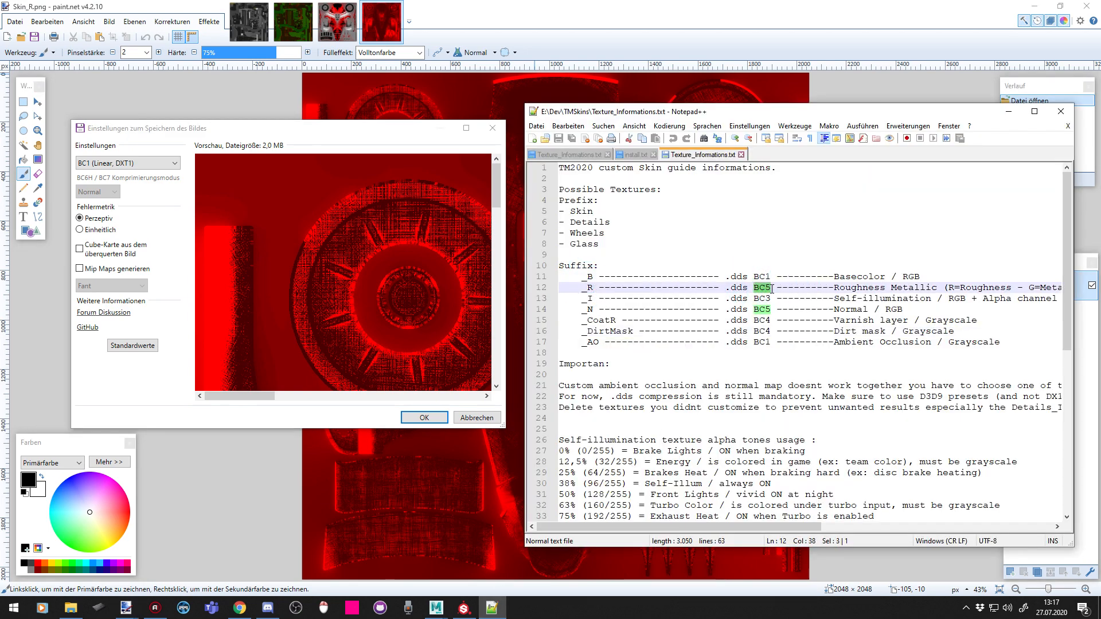
Compare the compression previews of Skin_R for BC5 (Linear, Nicht igned), BC5 (Linear, Signiert) and BC4 (Linear, Nicht igned)
{"action": "left_click", "coordinate": [130, 165]}
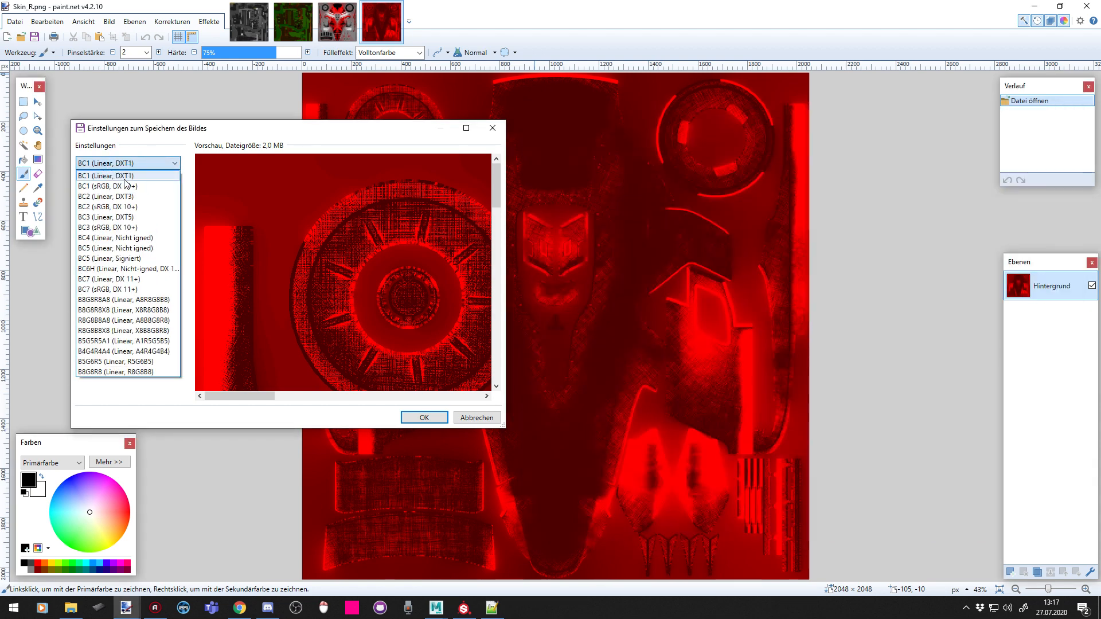
{"action": "left_click", "coordinate": [115, 248]}
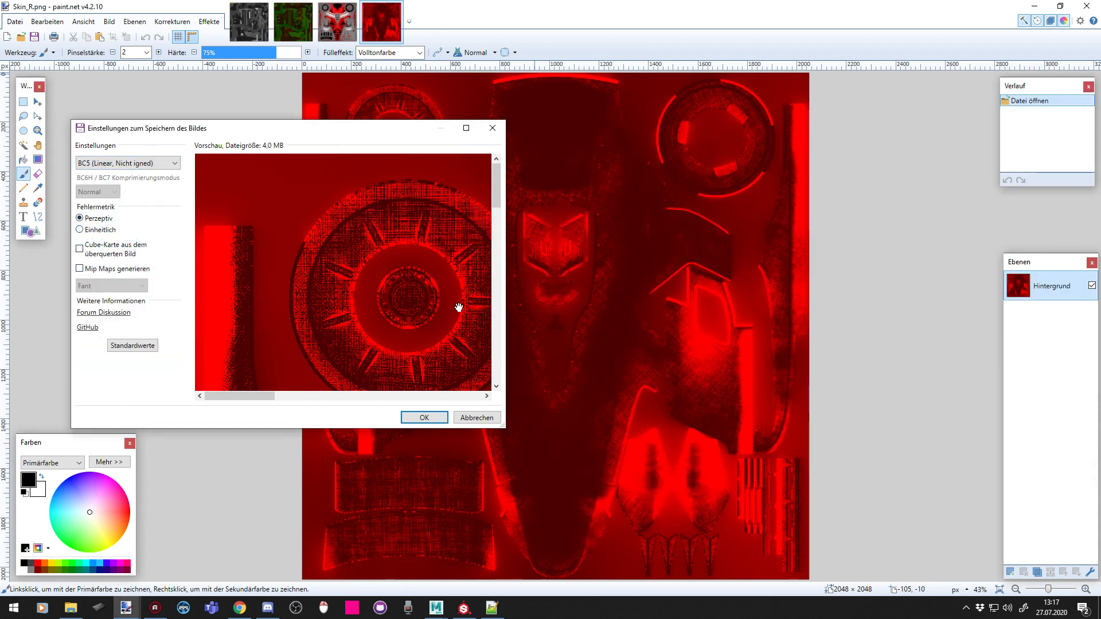
{"action": "left_click", "coordinate": [137, 164]}
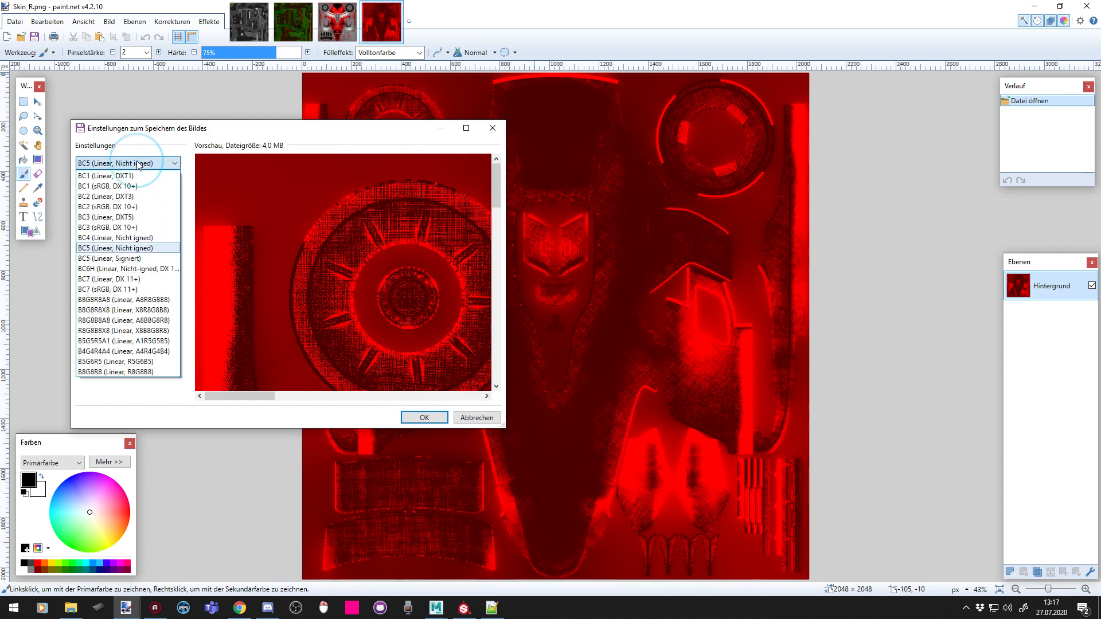
{"action": "left_click", "coordinate": [142, 257]}
{"action": "scroll", "coordinate": [273, 290], "scroll_direction": "down", "scroll_amount": 3}
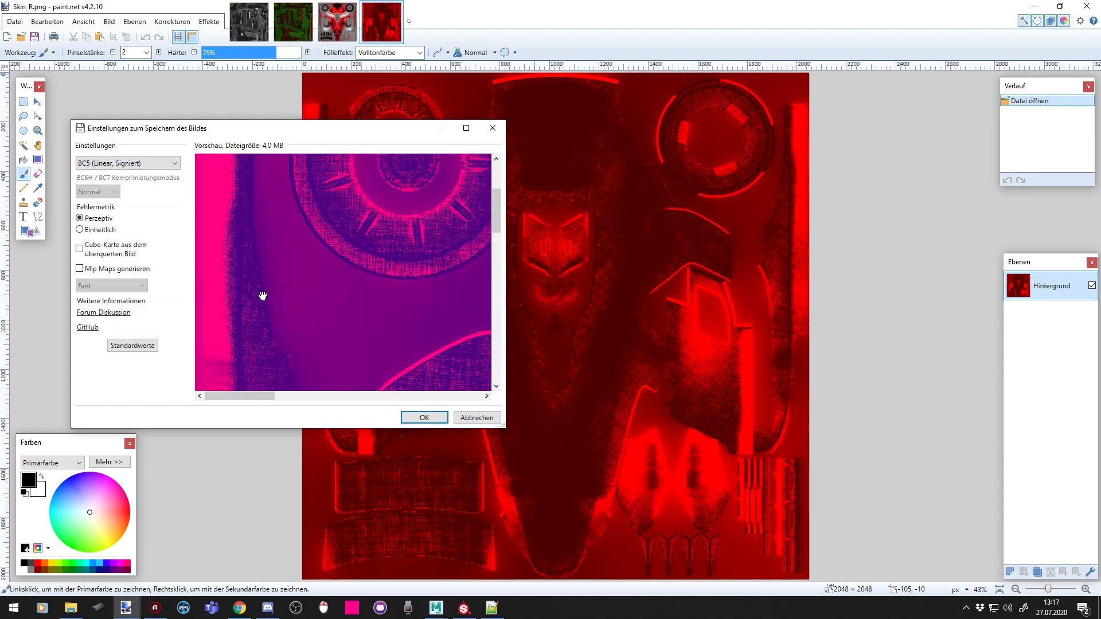
{"action": "scroll", "coordinate": [263, 296], "scroll_direction": "down", "scroll_amount": 5}
{"action": "left_click", "coordinate": [154, 164]}
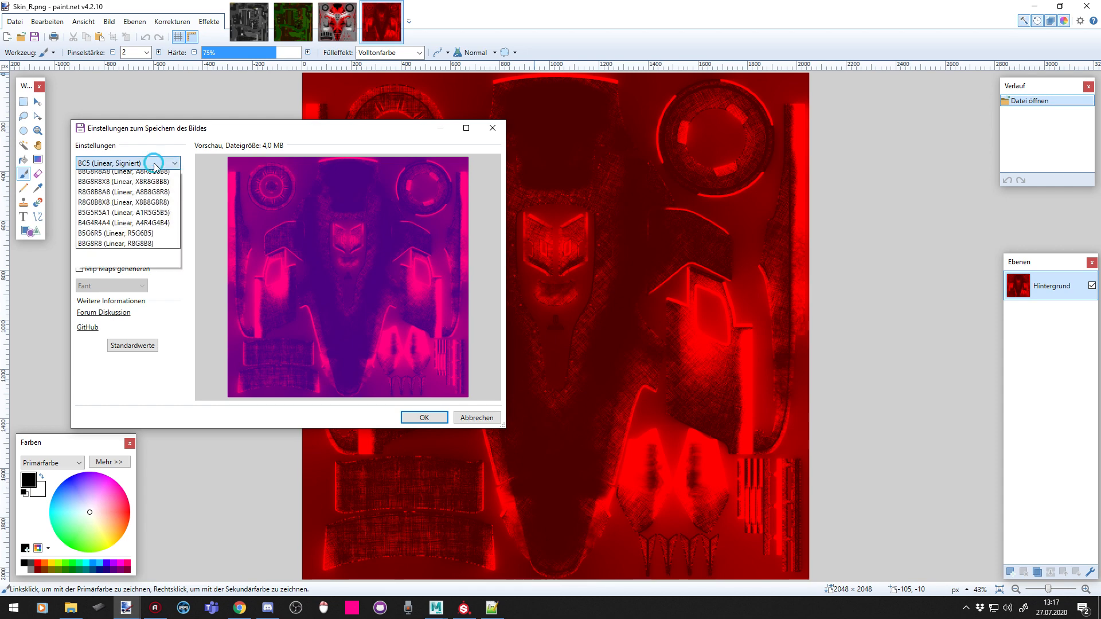
{"action": "scroll", "coordinate": [152, 189], "scroll_direction": "up", "scroll_amount": 5}
{"action": "left_click", "coordinate": [148, 238]}
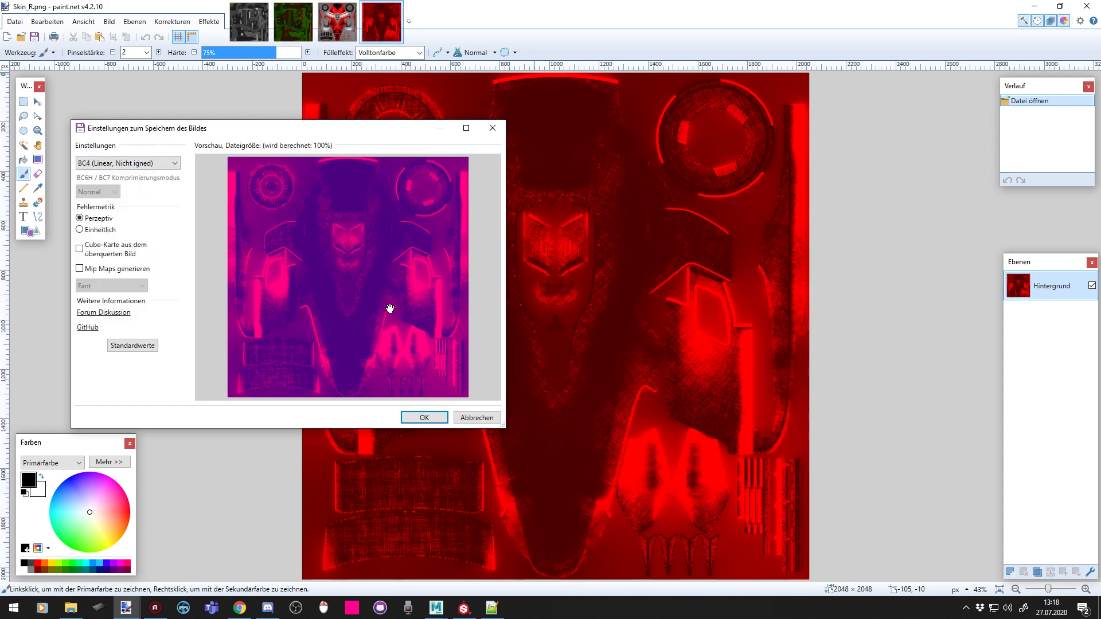
Set the compression to BC5 (Linear, Nicht igned) with mip maps off, save Skin_R.dds and close the image
{"action": "left_click", "coordinate": [100, 164]}
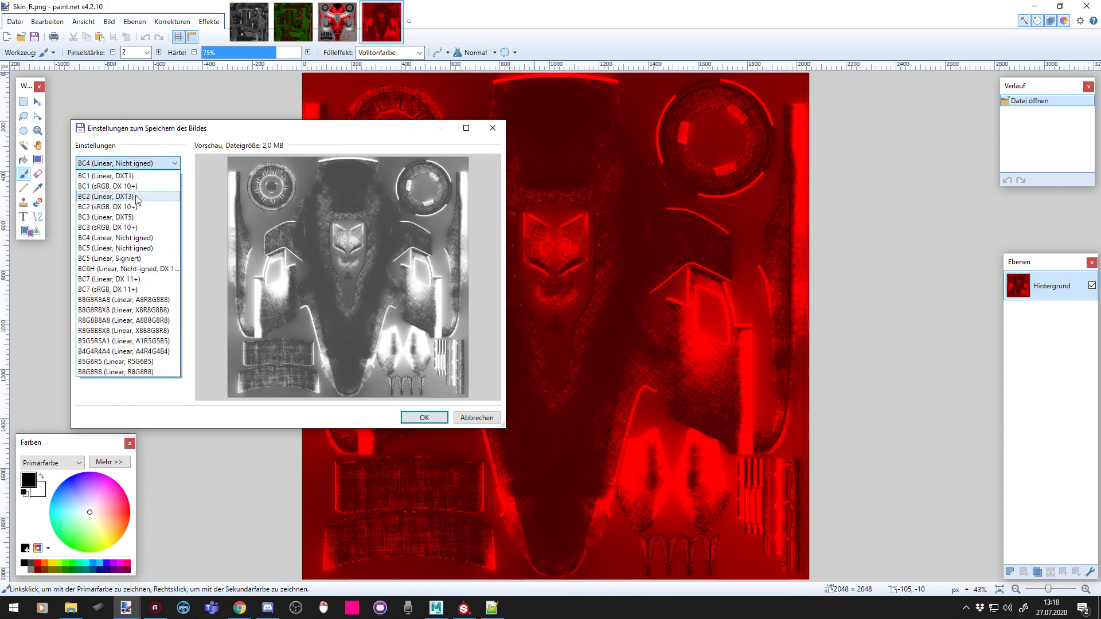
{"action": "left_click", "coordinate": [138, 248]}
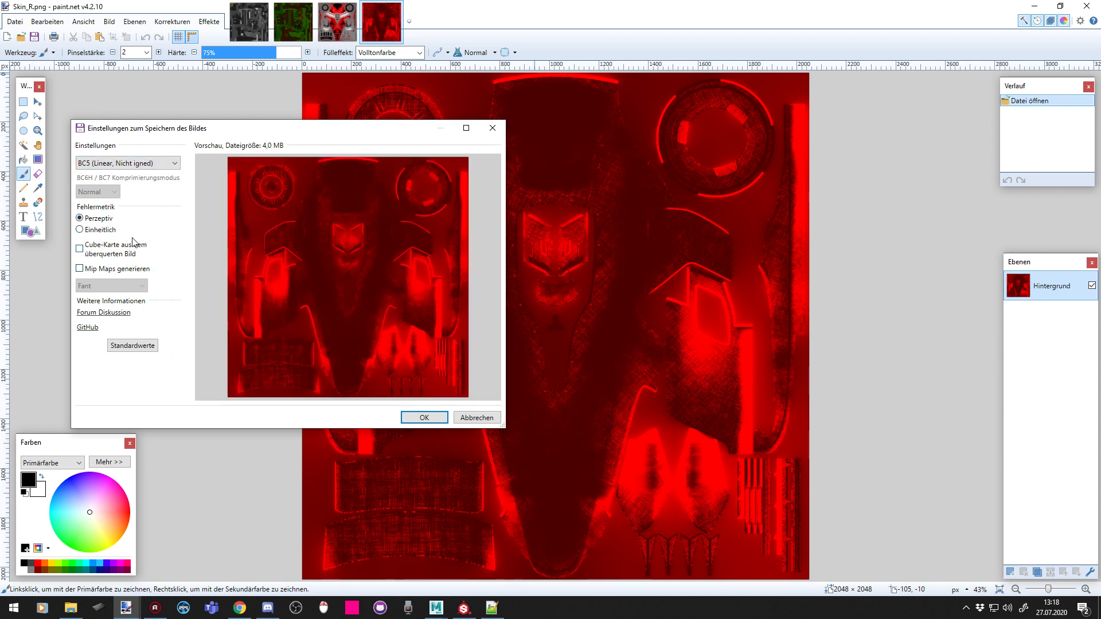
{"action": "left_click", "coordinate": [80, 269]}
{"action": "left_click", "coordinate": [80, 269]}
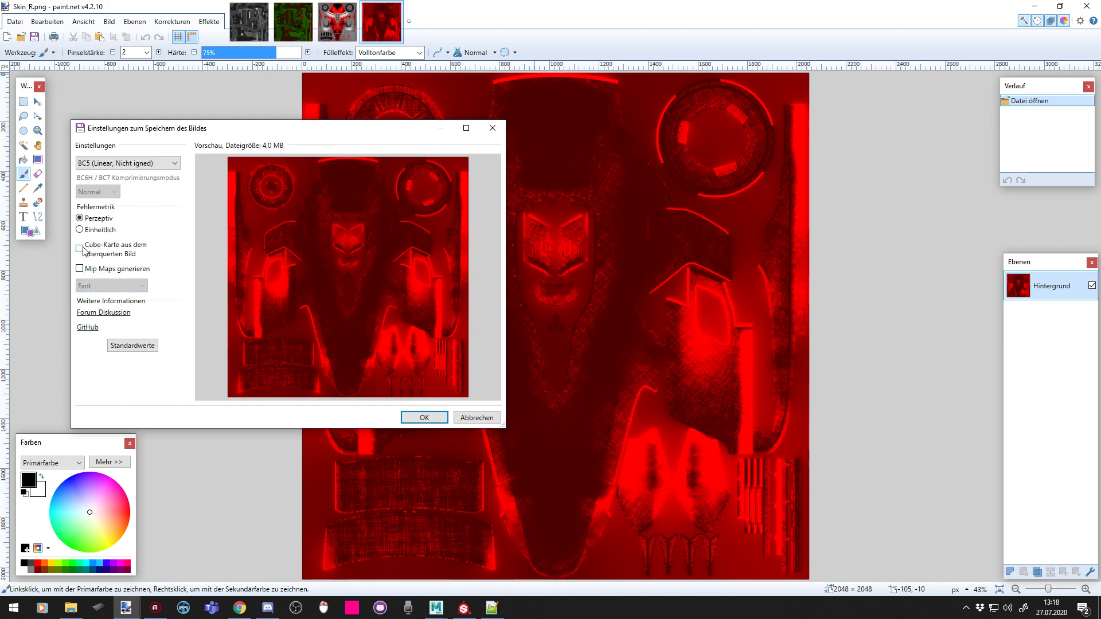
{"action": "left_click", "coordinate": [424, 418]}
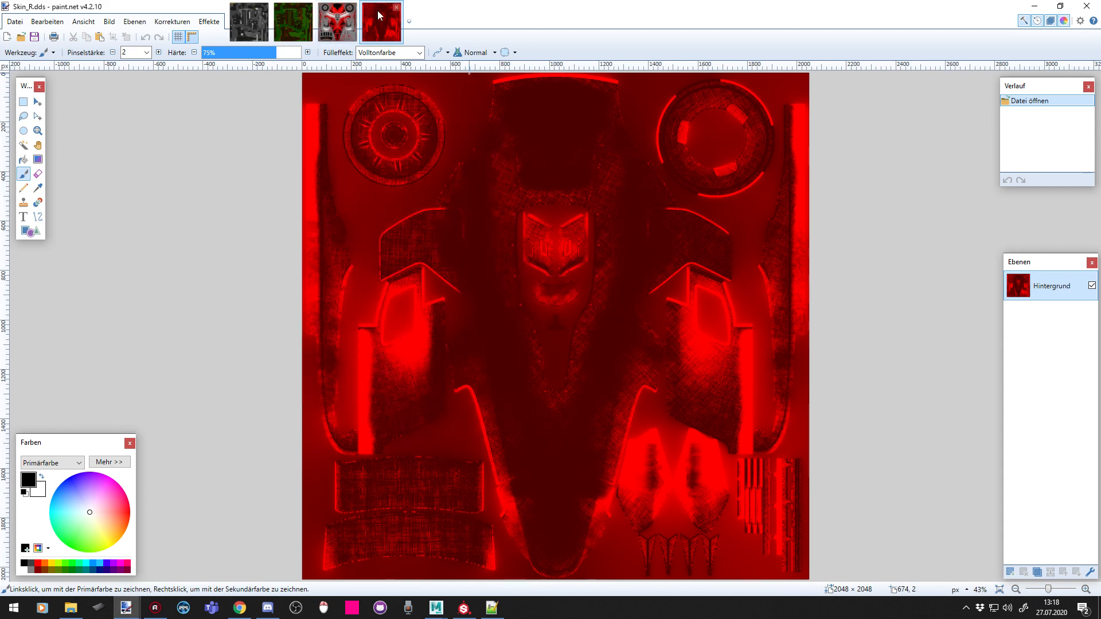
{"action": "key", "text": "ctrl+w"}
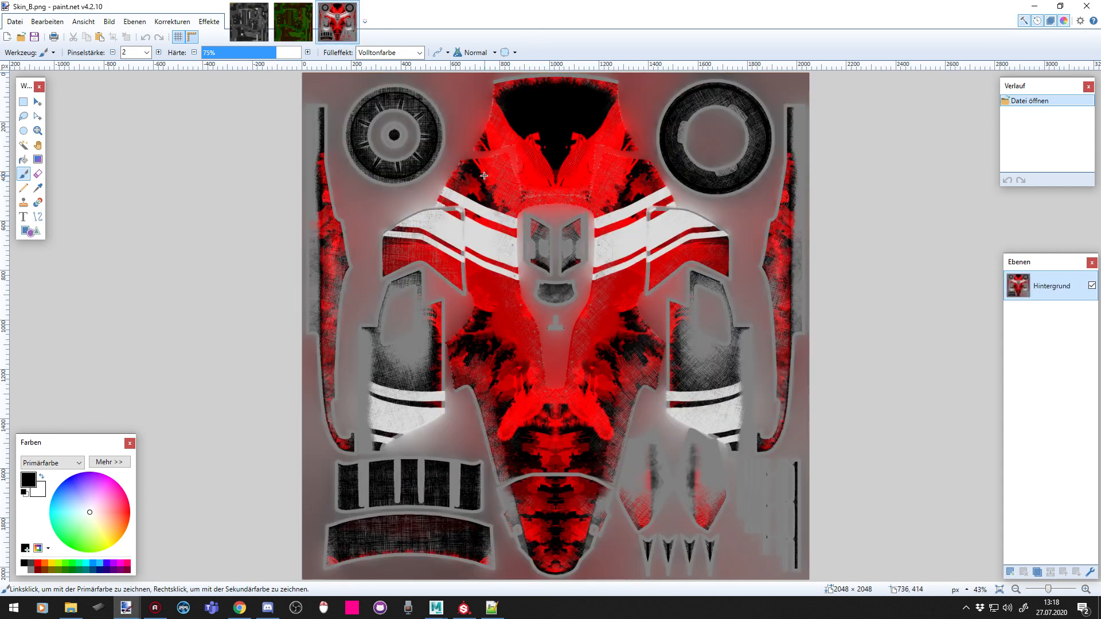
Save Skin_B.png under the name Skin_B.dds in the DDS folder, with DirectDraw-Oberfläche (DDS) as file type
{"action": "key", "text": "ctrl+shift+s"}
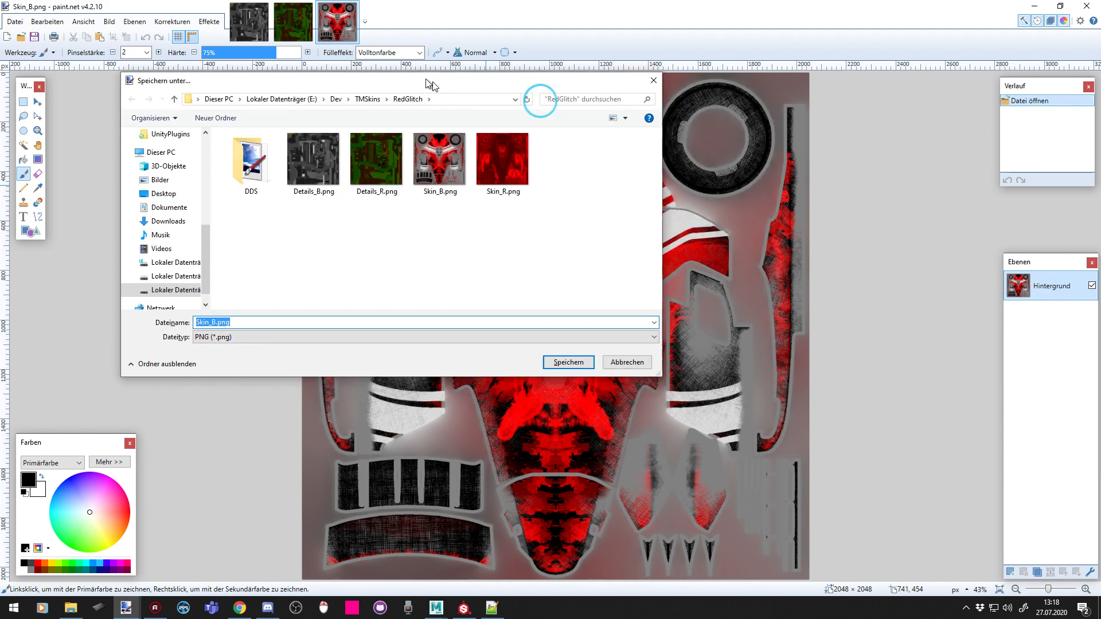
{"action": "double_click", "coordinate": [214, 144]}
{"action": "left_click", "coordinate": [215, 320]}
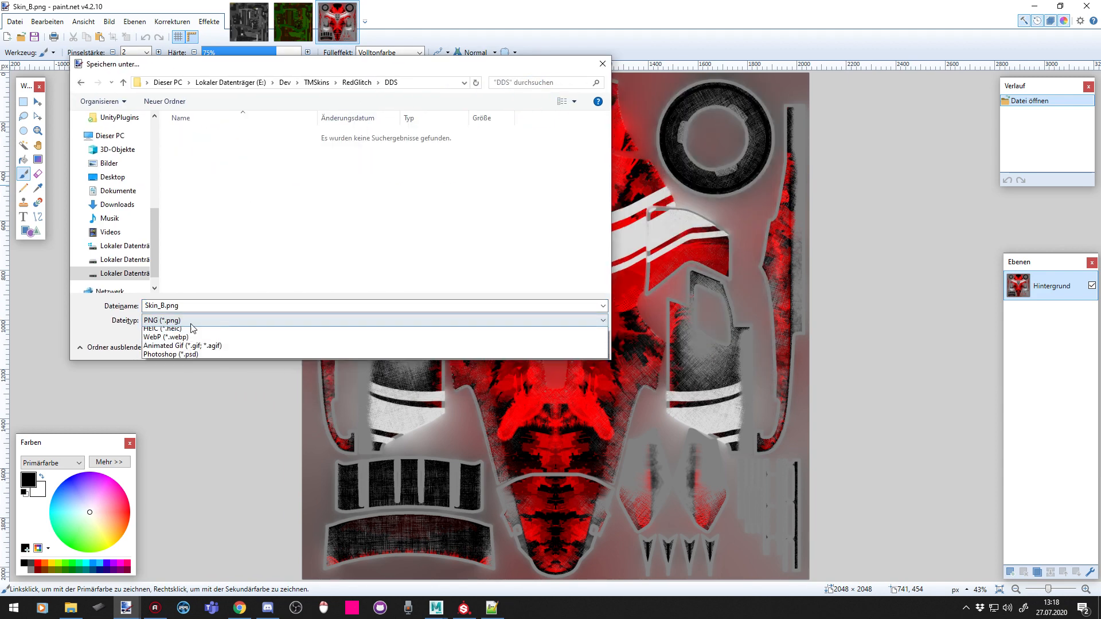
{"action": "left_click", "coordinate": [219, 392]}
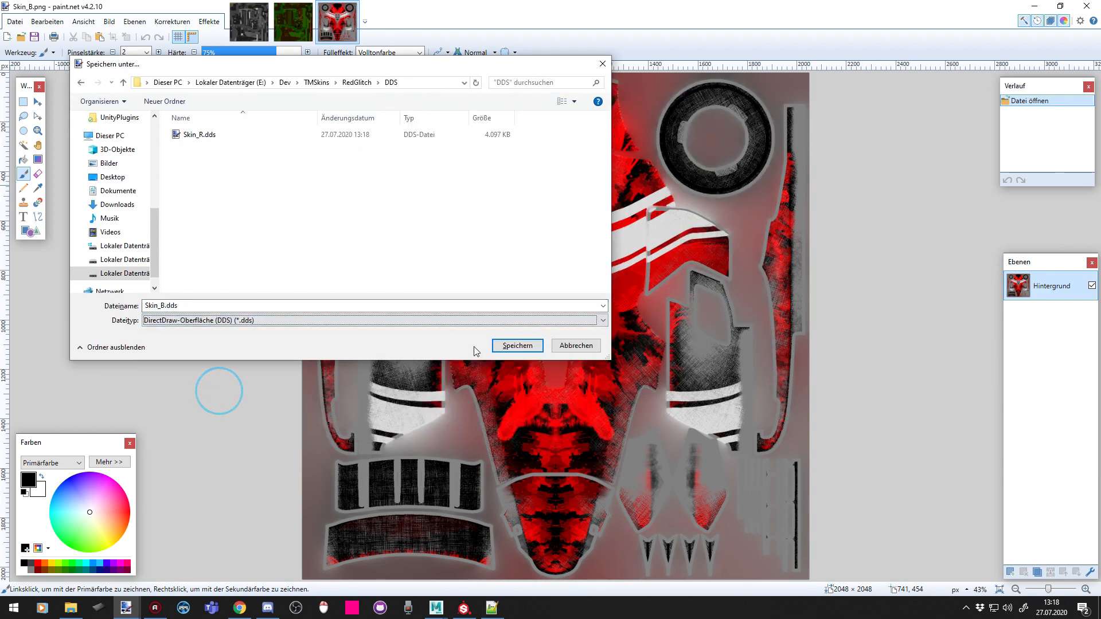
{"action": "left_click", "coordinate": [523, 346]}
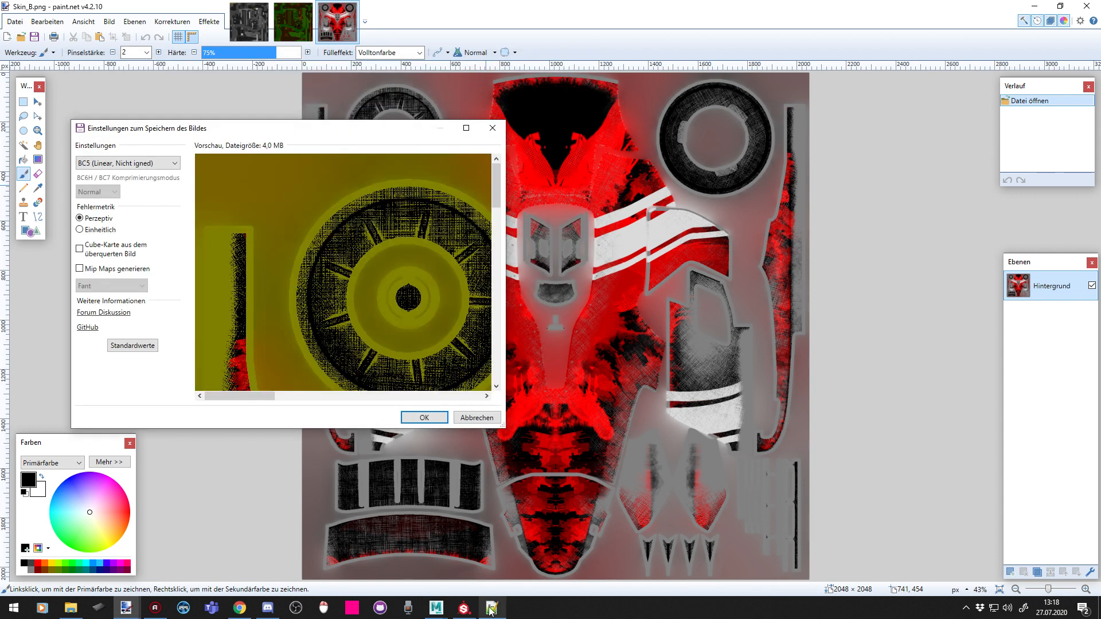
Look up the compression format for the _B suffix in the Texture_Informations.txt notes
{"action": "left_click", "coordinate": [492, 608]}
{"action": "left_click_drag", "start_coordinate": [721, 117], "coordinate": [712, 118]}
{"action": "left_click", "coordinate": [754, 299]}
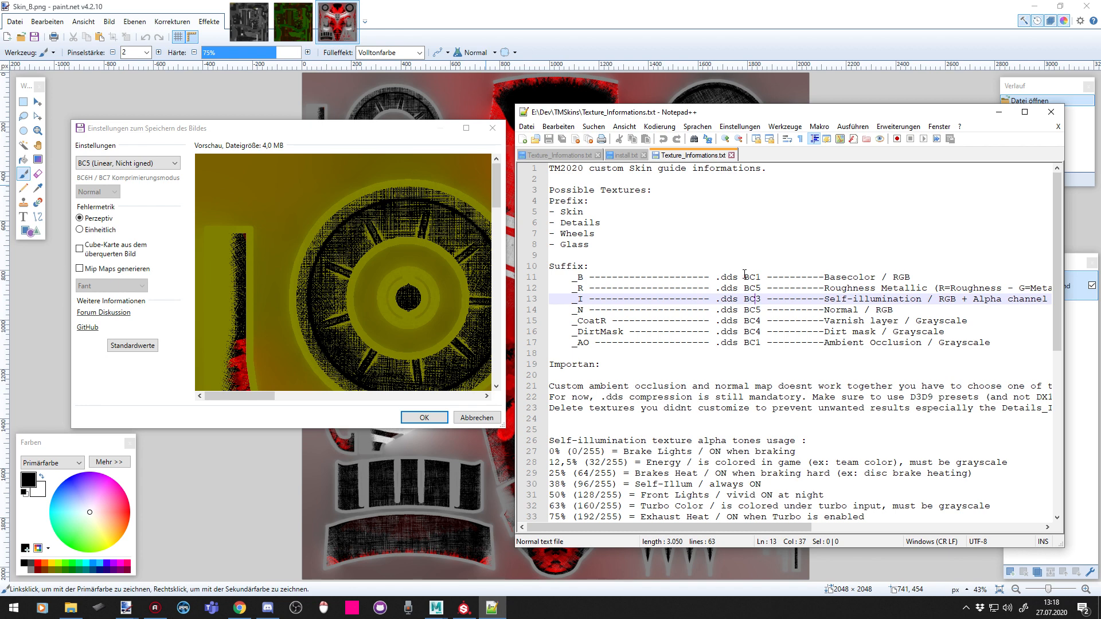
{"action": "left_click_drag", "start_coordinate": [744, 277], "coordinate": [765, 278]}
Set the compression to BC1 (Linear, DXT1), check the preview, save Skin_B.dds and close the image
{"action": "left_click", "coordinate": [129, 163]}
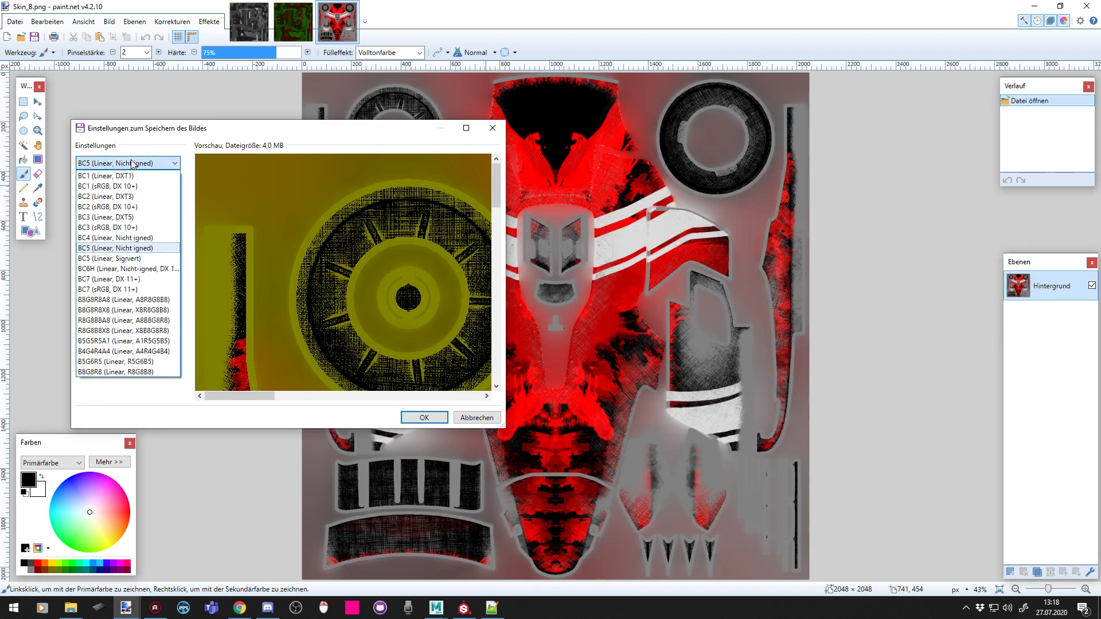
{"action": "left_click", "coordinate": [137, 178]}
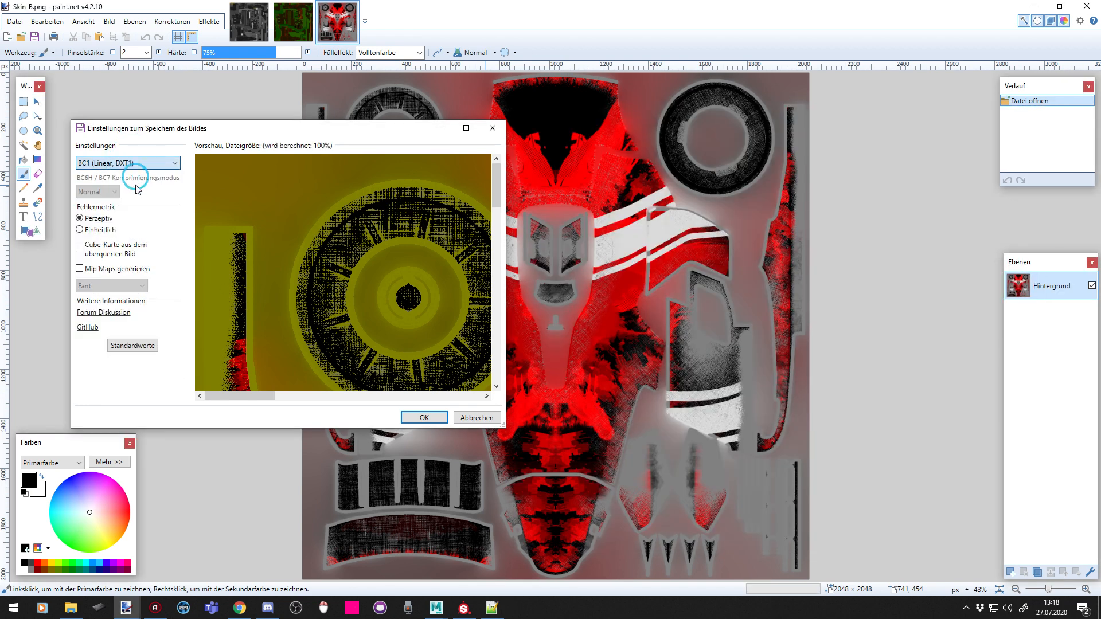
{"action": "scroll", "coordinate": [256, 300], "scroll_direction": "down", "scroll_amount": 5}
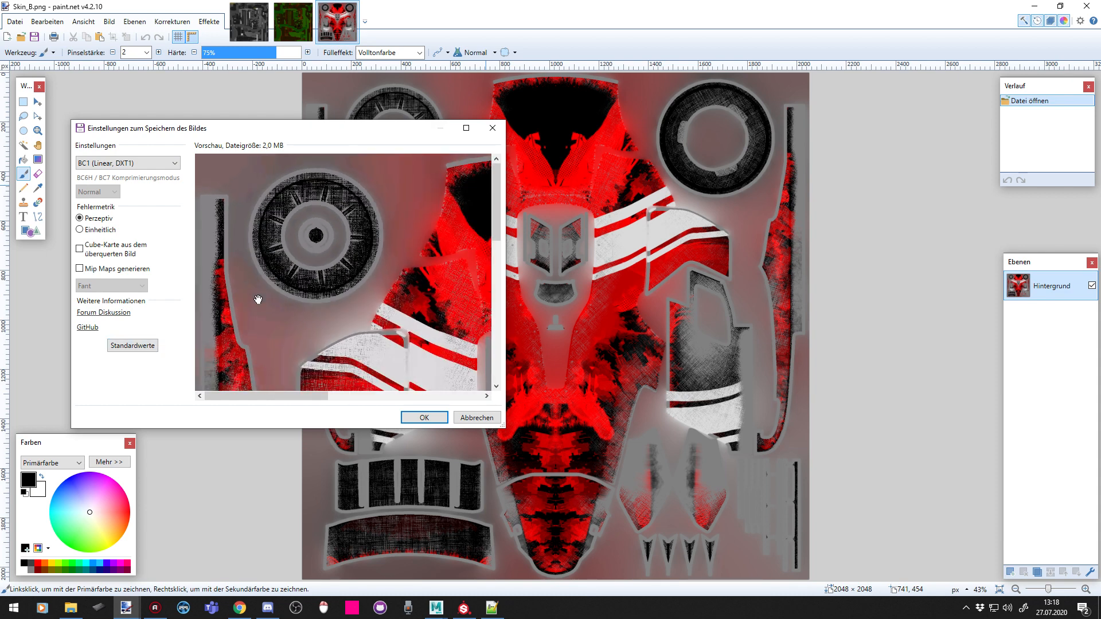
{"action": "scroll", "coordinate": [283, 304], "scroll_direction": "down", "scroll_amount": 3}
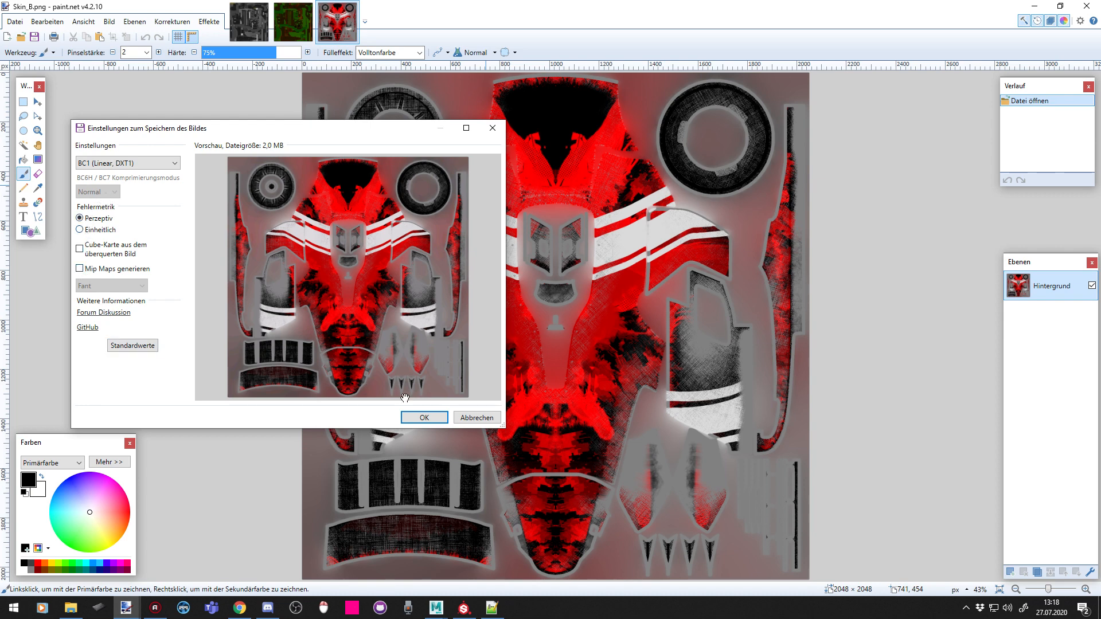
{"action": "left_click", "coordinate": [416, 419]}
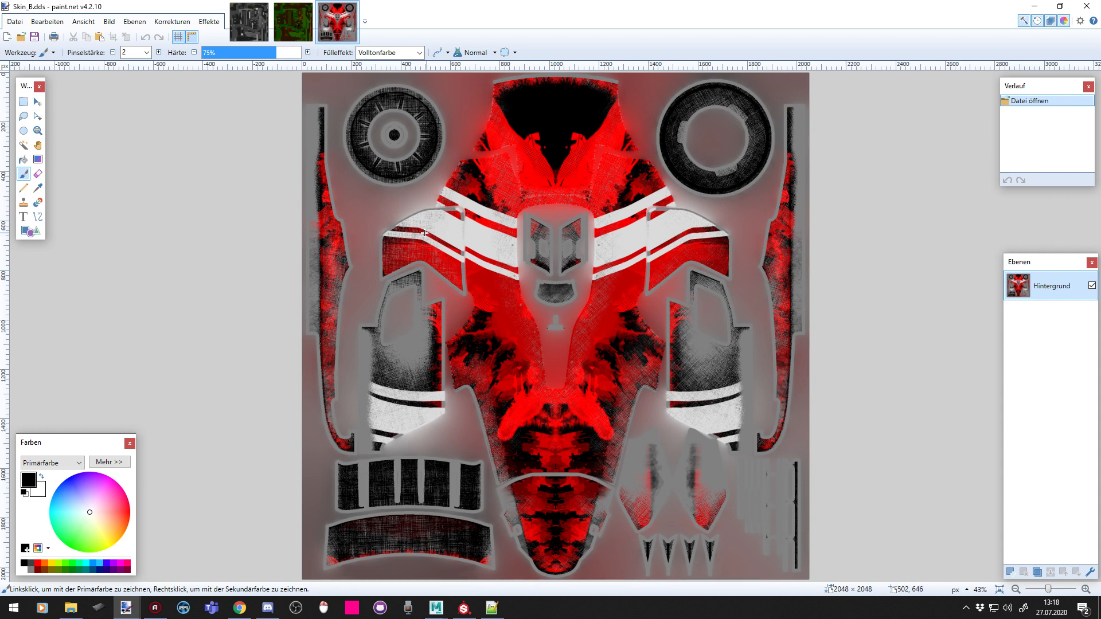
{"action": "key", "text": "ctrl+w"}
Start saving Details_R.png as a new file of type DirectDraw-Oberfläche (DDS)
{"action": "key", "text": "ctrl+shift+s"}
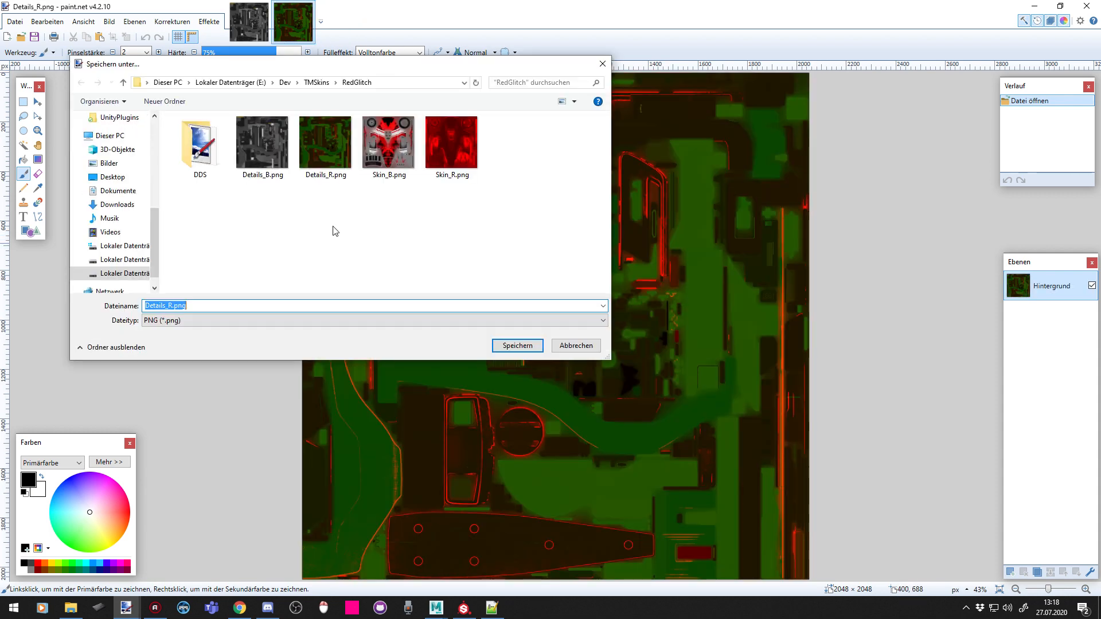
{"action": "left_click", "coordinate": [309, 320]}
{"action": "left_click", "coordinate": [228, 394]}
{"action": "left_click", "coordinate": [518, 346]}
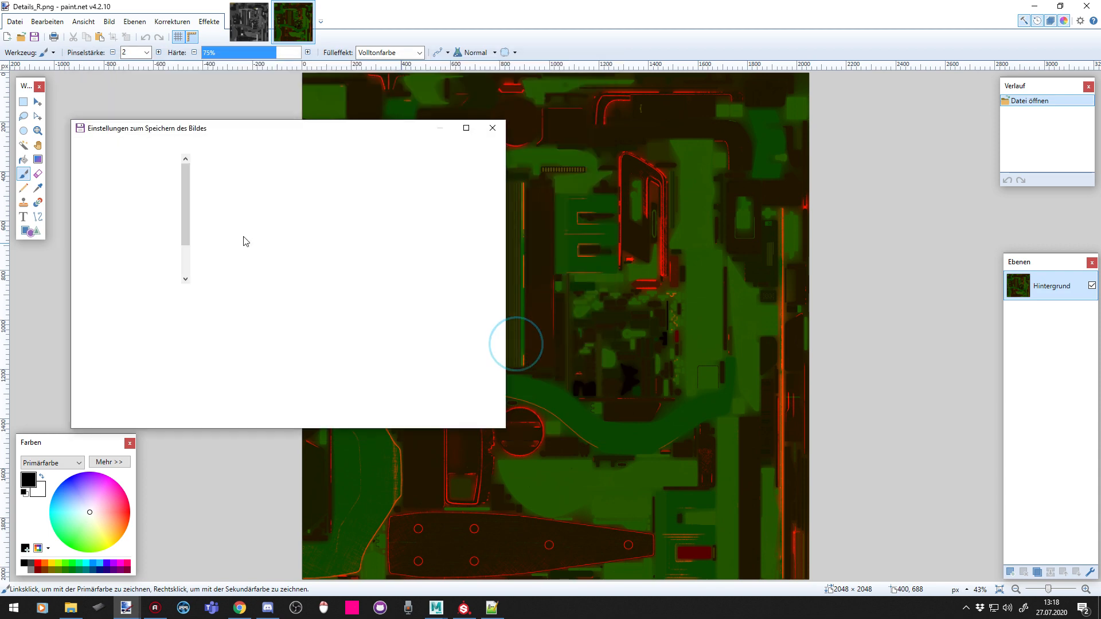
Set the compression to BC5 (Linear, Nicht igned), save Details_R as DDS and close the image
{"action": "left_click", "coordinate": [129, 163]}
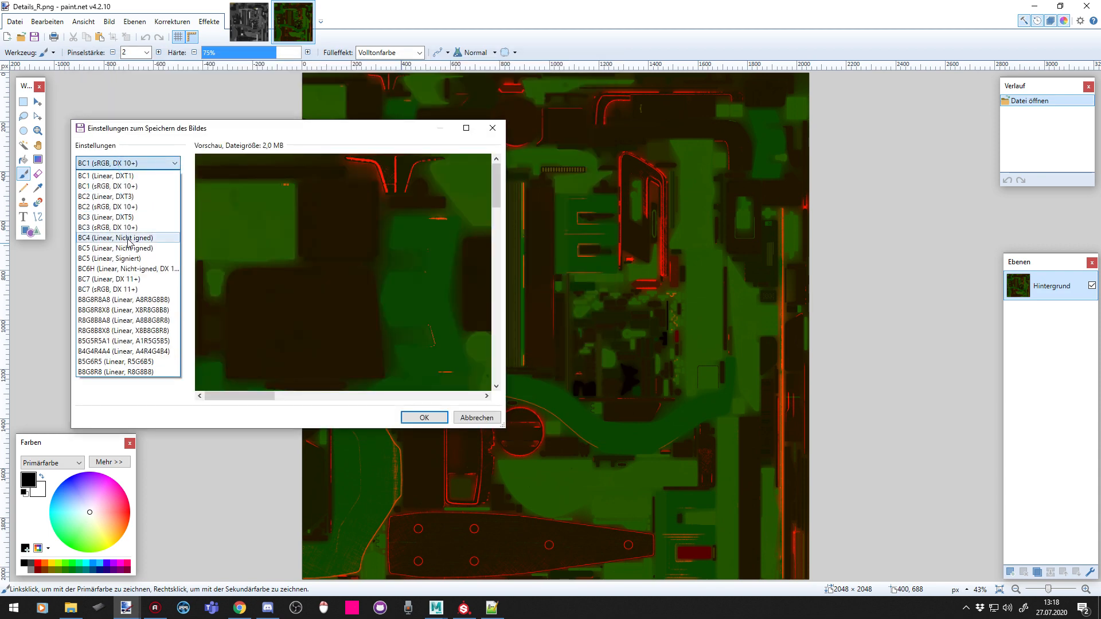
{"action": "left_click", "coordinate": [128, 248]}
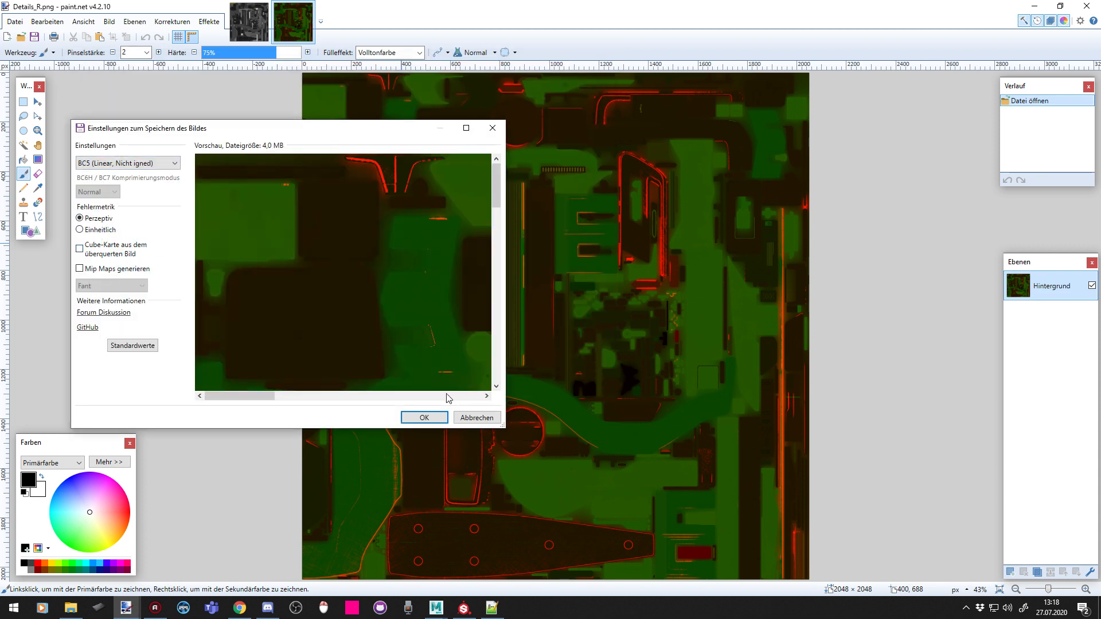
{"action": "left_click", "coordinate": [423, 417]}
{"action": "key", "text": "ctrl+w"}
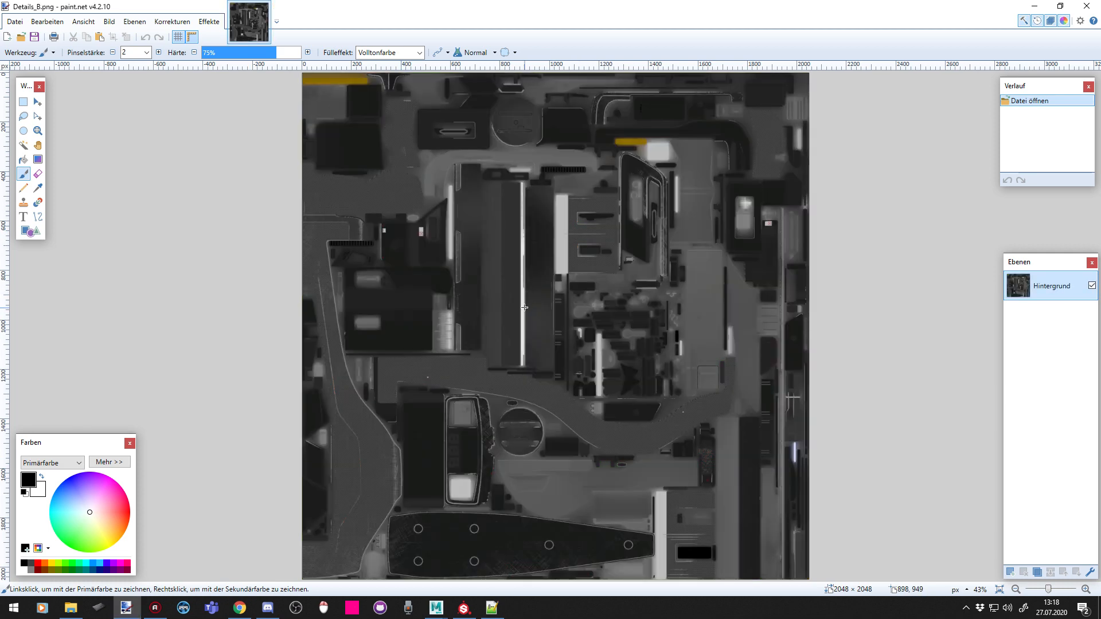
Save Details_B.png into the DDS folder with the file type DirectDraw-Oberfläche (DDS)
{"action": "key", "text": "ctrl+shift+s"}
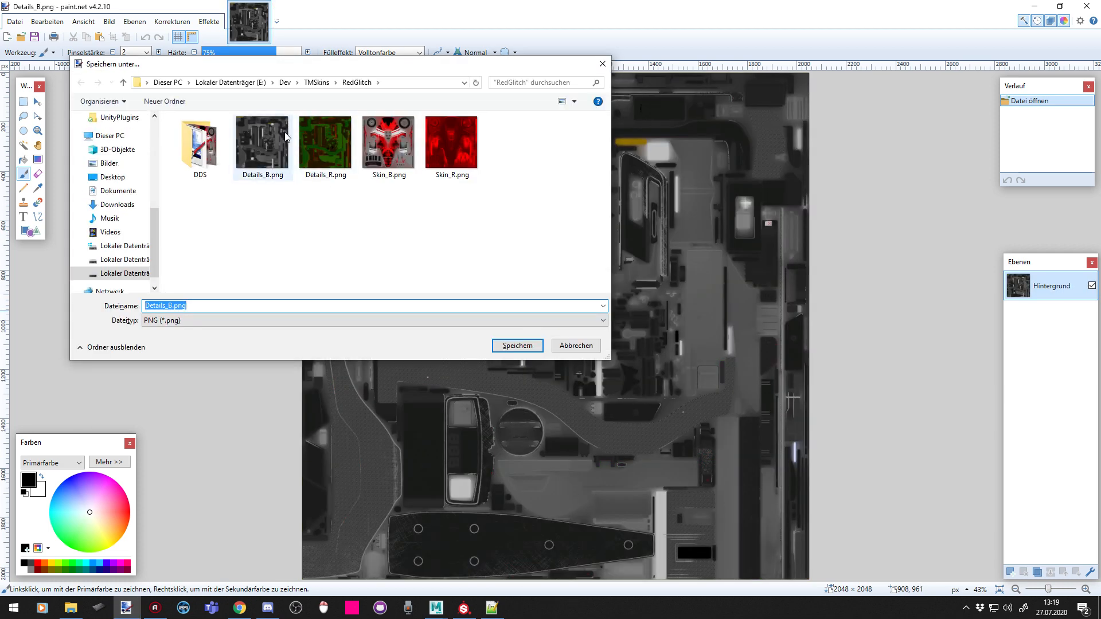
{"action": "left_click", "coordinate": [199, 159]}
{"action": "double_click", "coordinate": [199, 159]}
{"action": "left_click", "coordinate": [253, 319]}
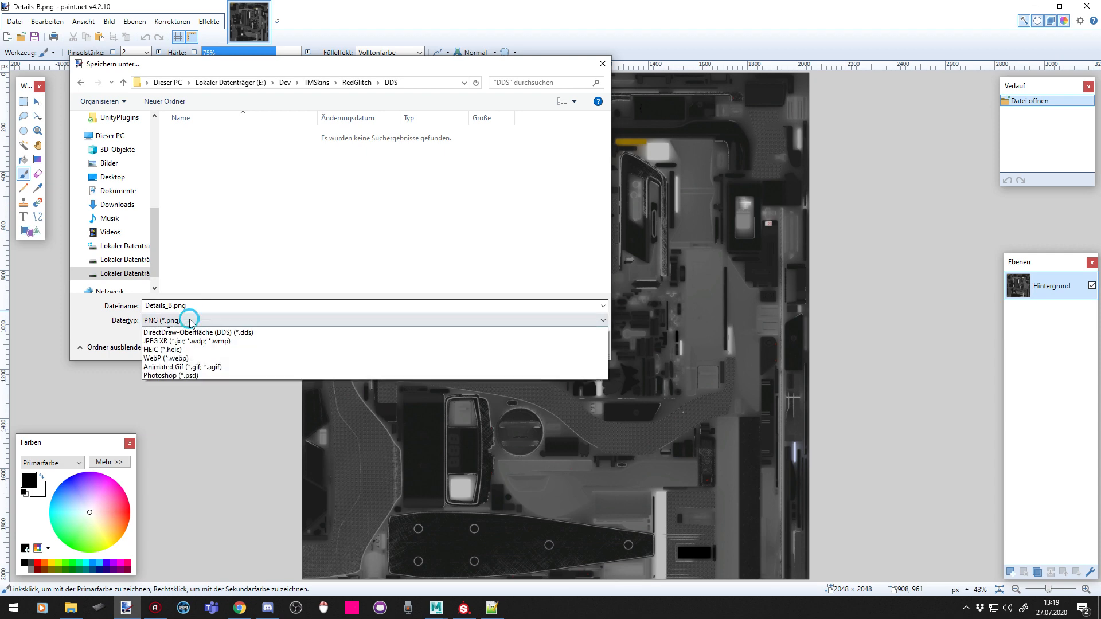
{"action": "left_click", "coordinate": [224, 392]}
{"action": "left_click", "coordinate": [515, 342]}
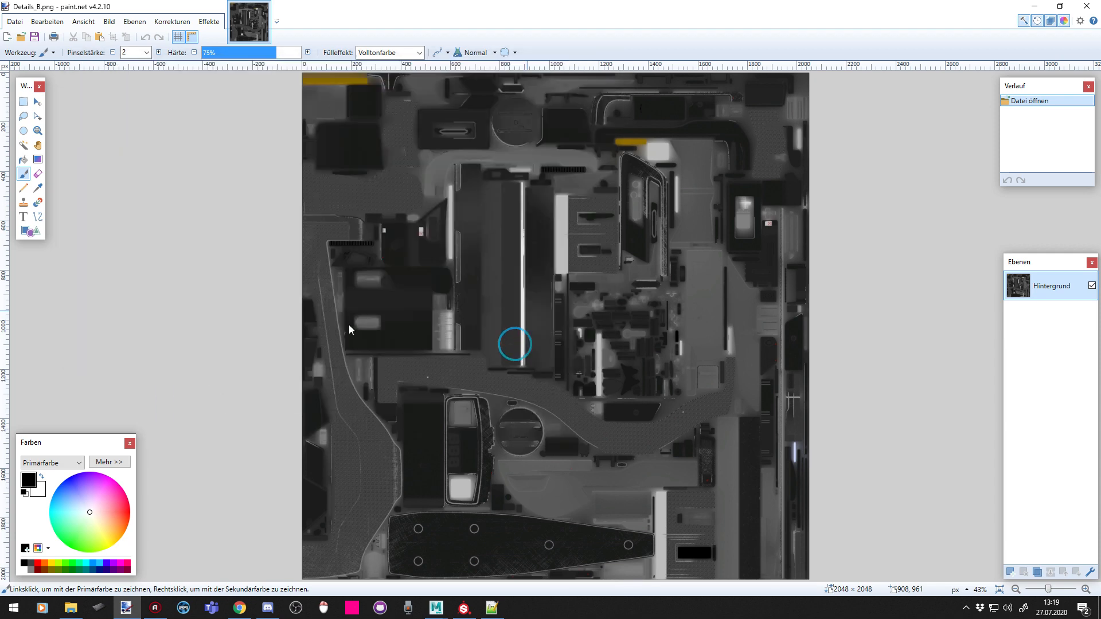
Set the compression to BC1 (Linear, DXT1) and finish saving Details_B.dds
{"action": "left_click", "coordinate": [123, 163]}
{"action": "left_click", "coordinate": [121, 177]}
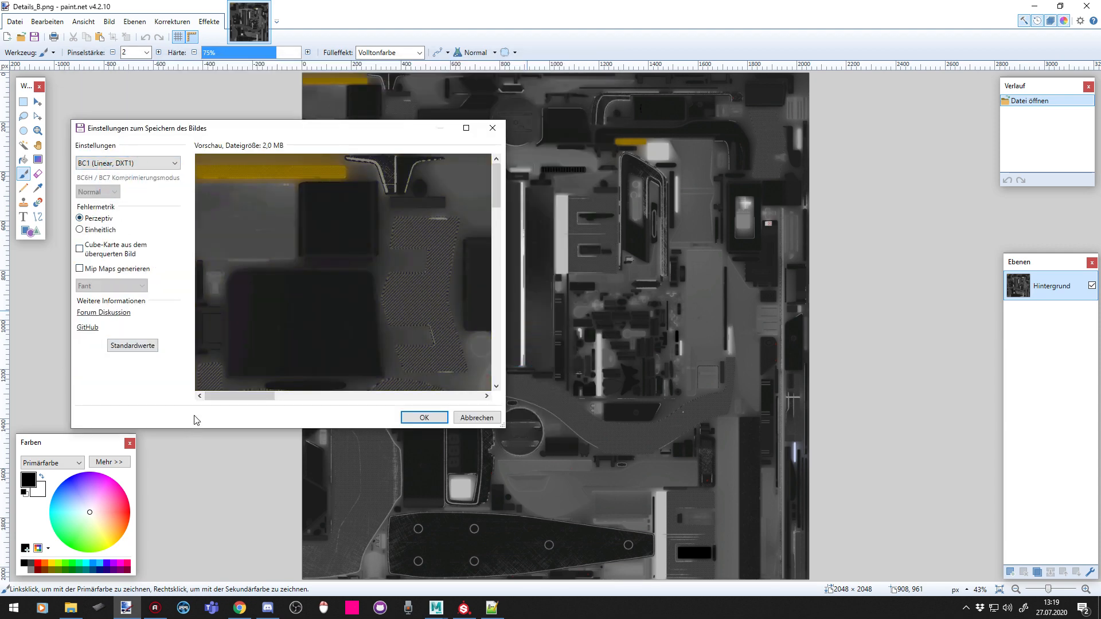
{"action": "left_click", "coordinate": [442, 420]}
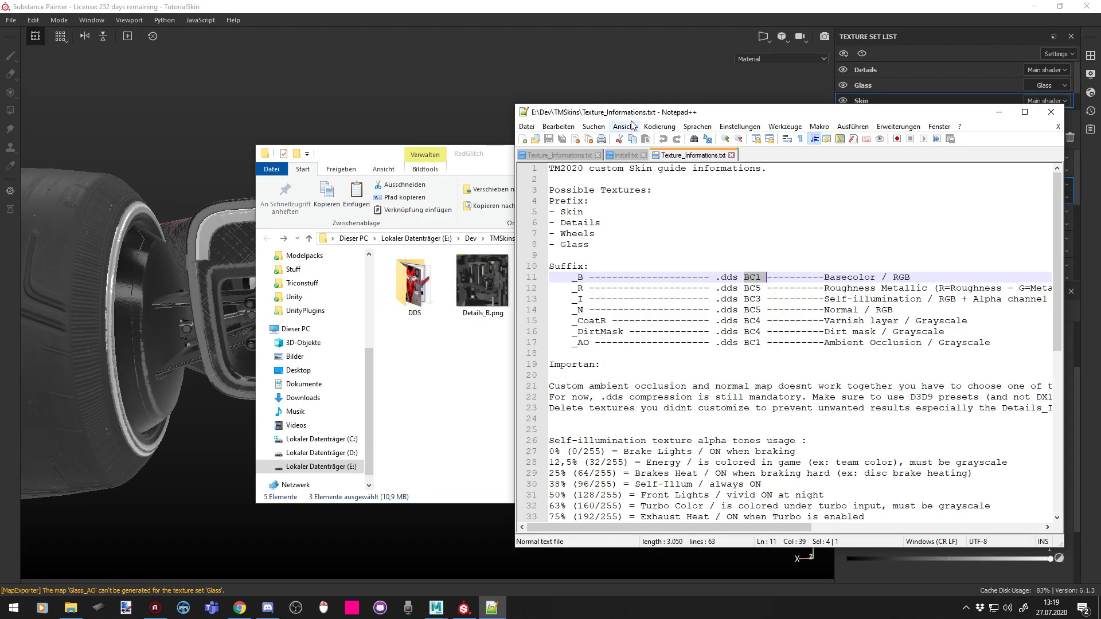
Switch to File Explorer, open the DDS folder inside RedGlitch and check the exported Details and Skin DDS files
{"action": "left_click", "coordinate": [393, 353]}
{"action": "left_click", "coordinate": [417, 293]}
{"action": "double_click", "coordinate": [417, 292]}
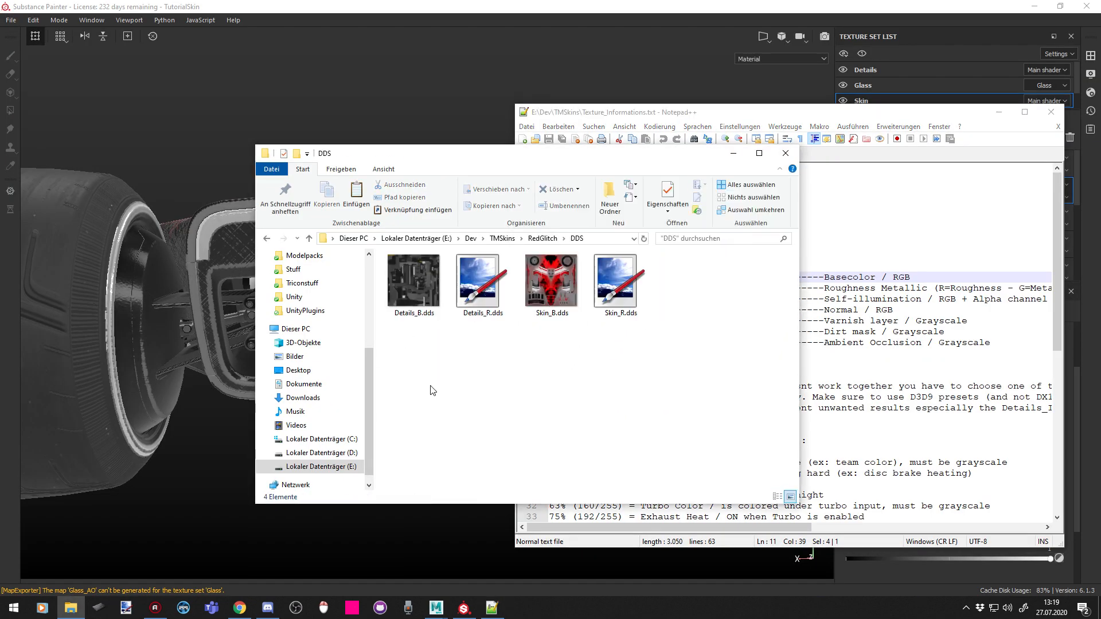
{"action": "left_click_drag", "start_coordinate": [424, 344], "coordinate": [646, 286]}
{"action": "left_click", "coordinate": [591, 351]}
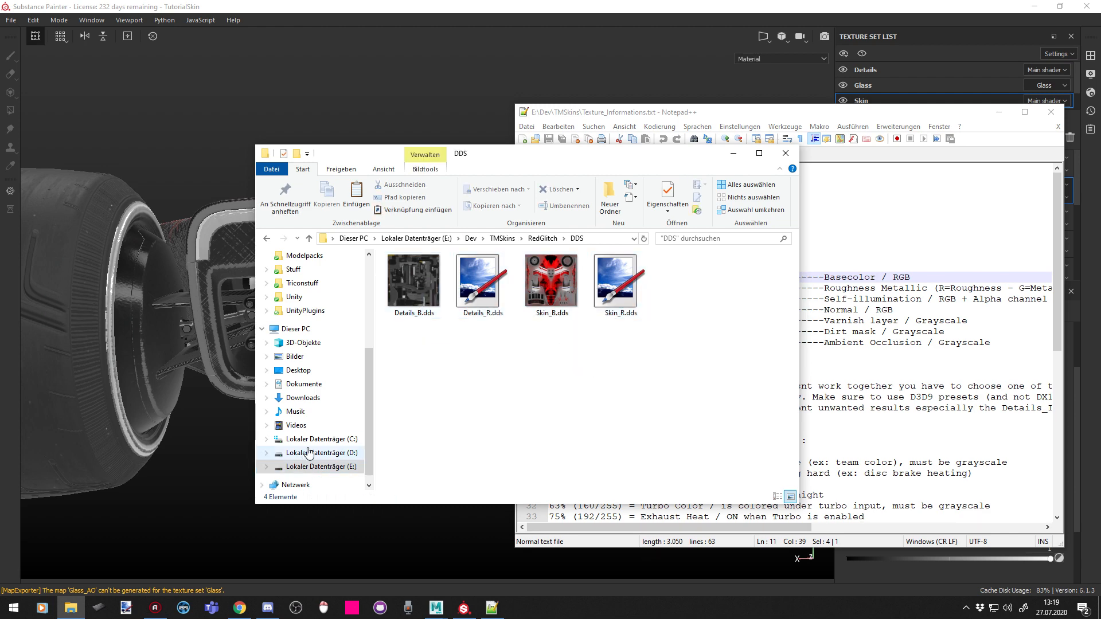
Open the CarSport skins folder on drive D: under TrackMania2020Docs, Skins and Models
{"action": "right_click", "coordinate": [321, 467]}
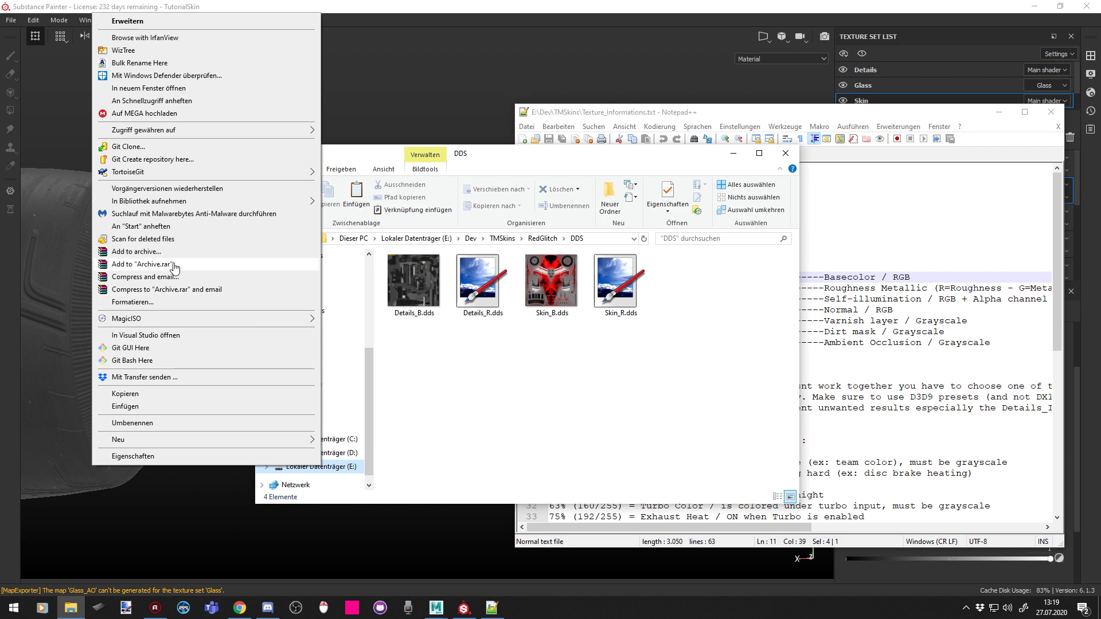
{"action": "left_click", "coordinate": [343, 453]}
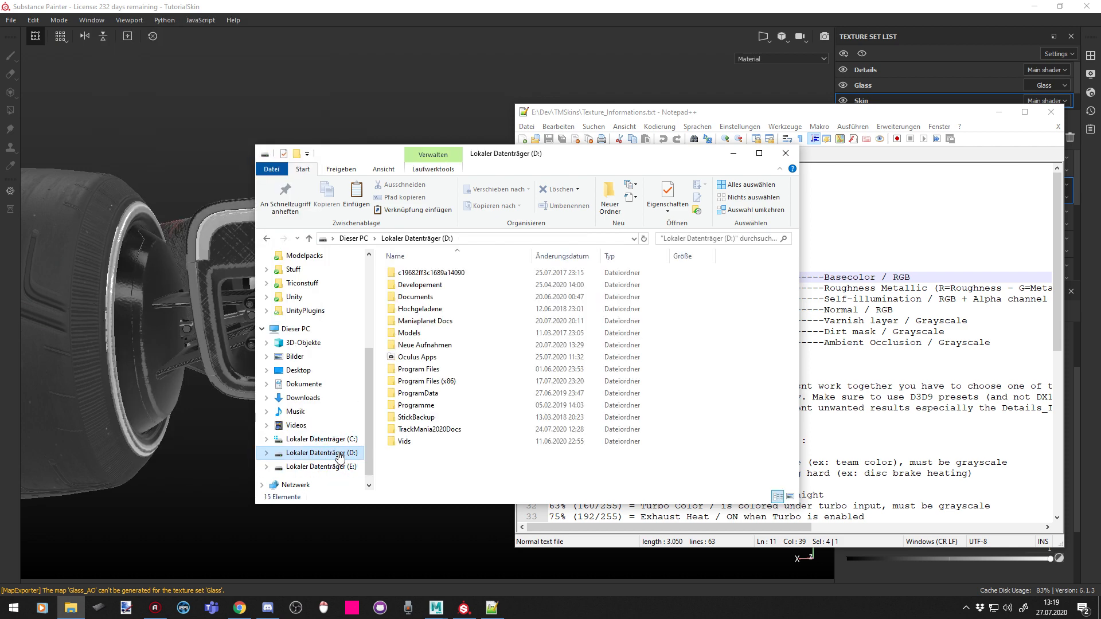
{"action": "double_click", "coordinate": [427, 429]}
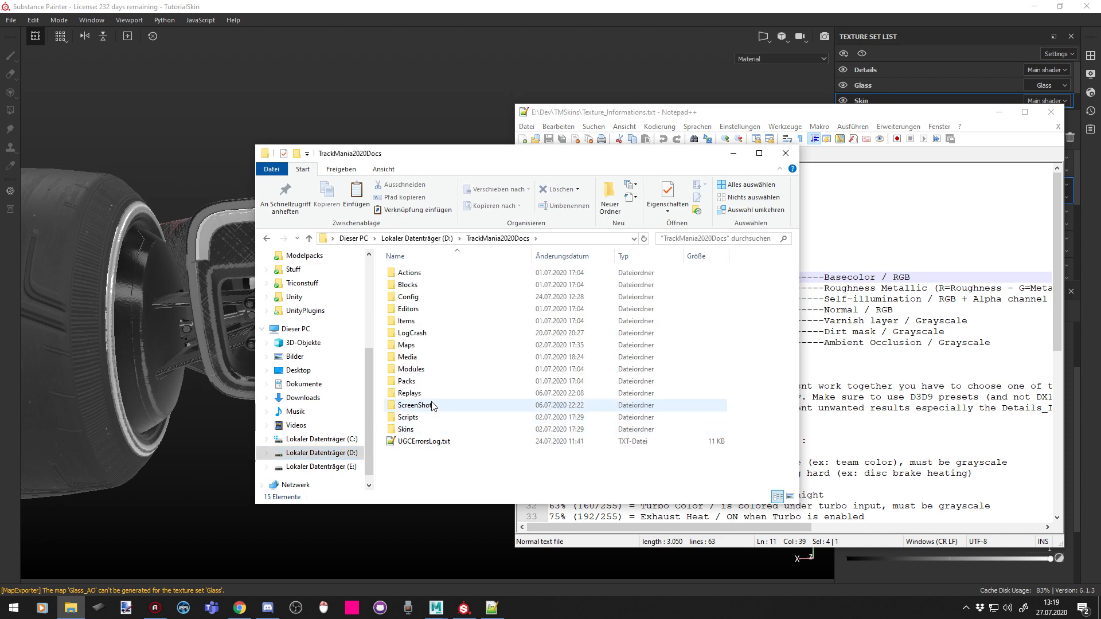
{"action": "double_click", "coordinate": [418, 431]}
{"action": "double_click", "coordinate": [412, 321]}
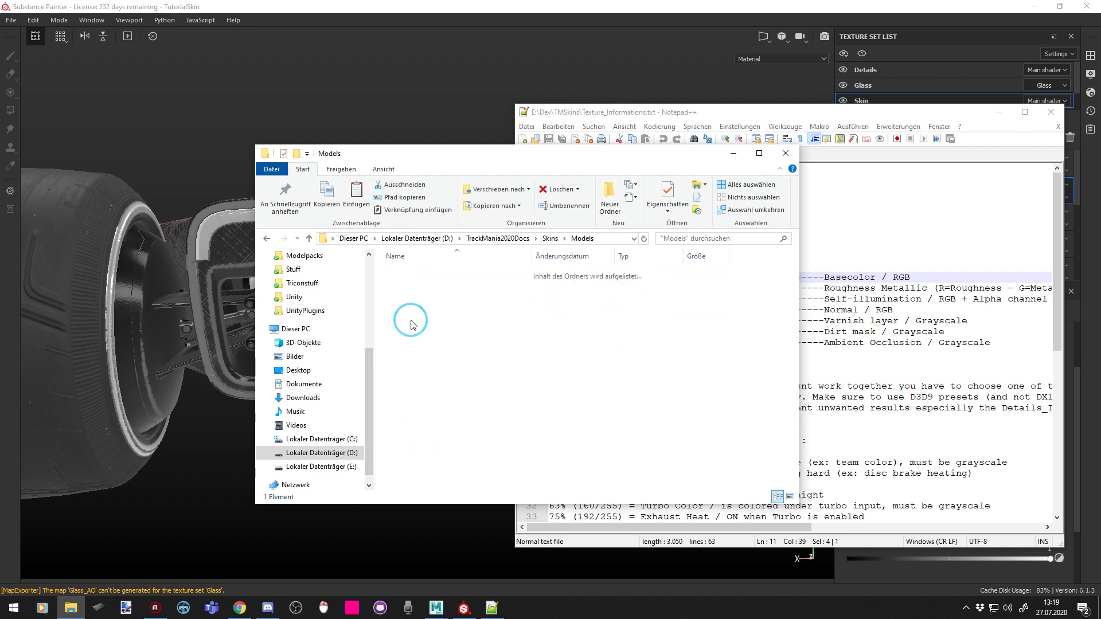
{"action": "double_click", "coordinate": [424, 273]}
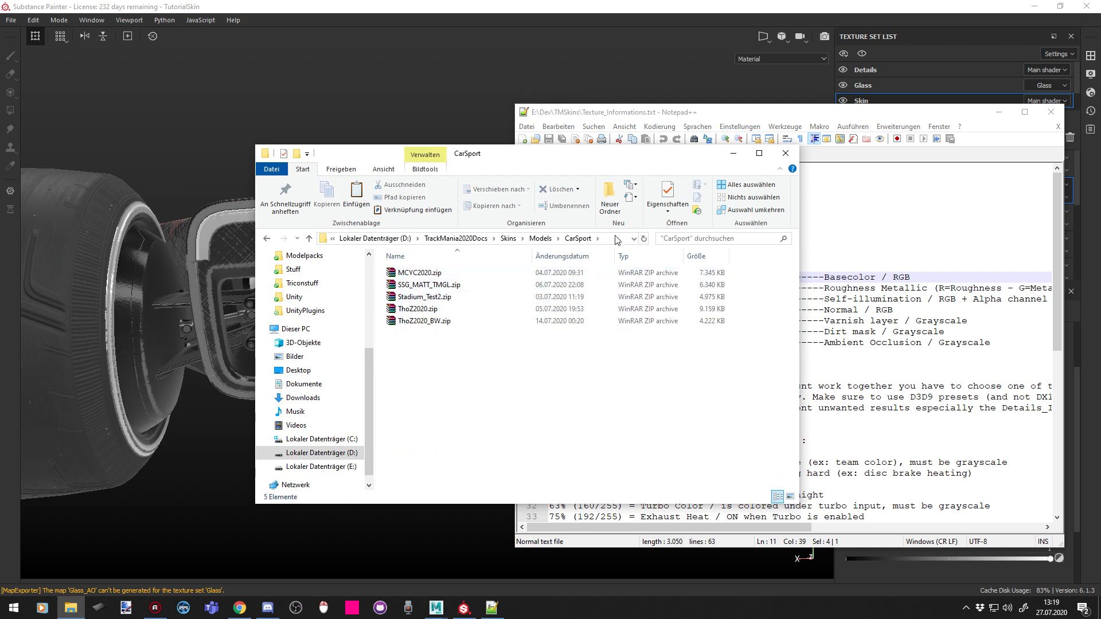
Examine the files inside Stadium_Test2.zip and MCYC2020.zip as reference skins and close both archives
{"action": "left_click", "coordinate": [445, 298]}
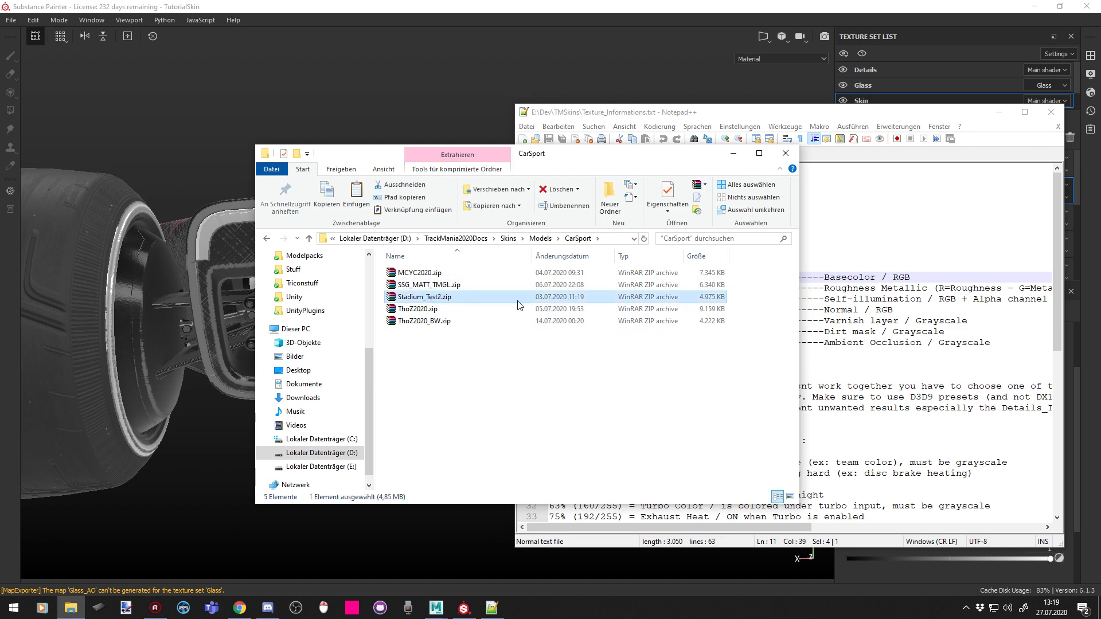
{"action": "double_click", "coordinate": [463, 300]}
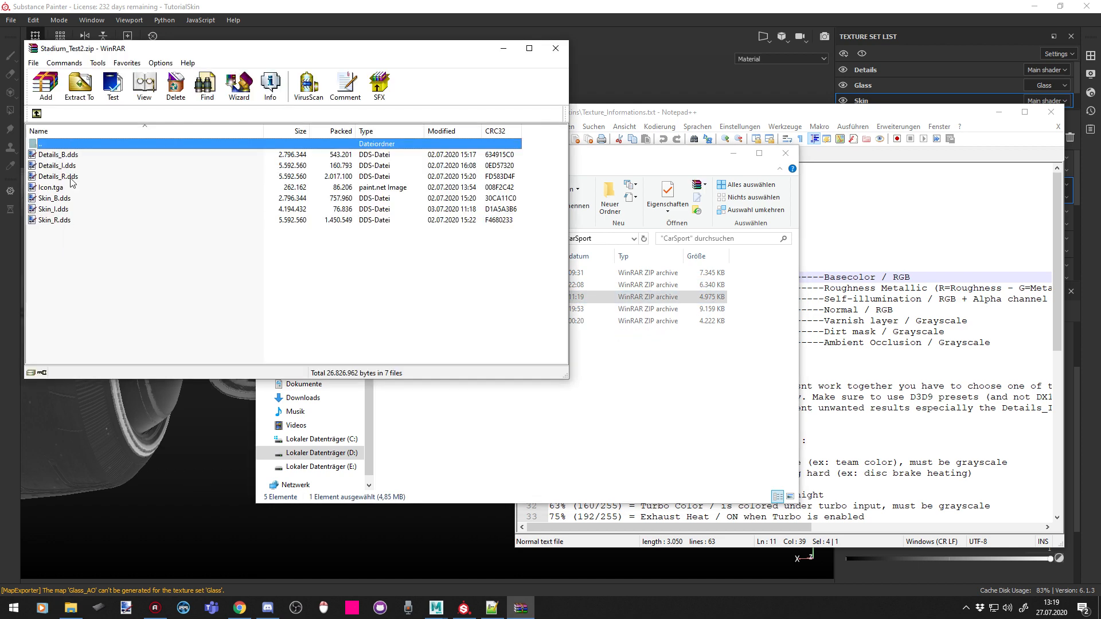
{"action": "left_click", "coordinate": [556, 48]}
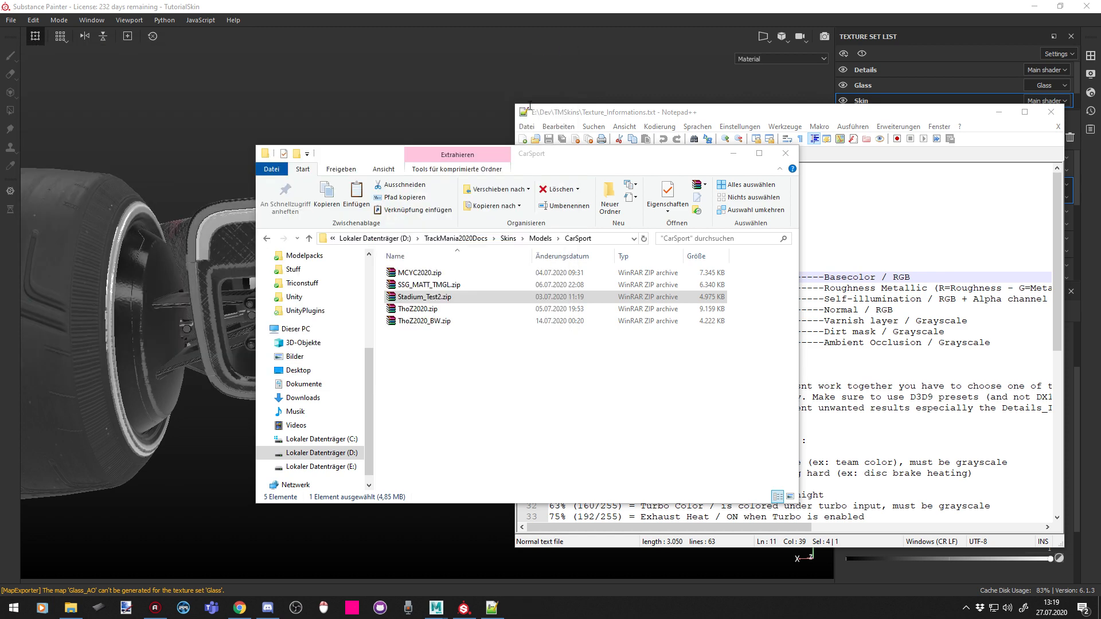
{"action": "left_click", "coordinate": [440, 284]}
{"action": "double_click", "coordinate": [422, 273]}
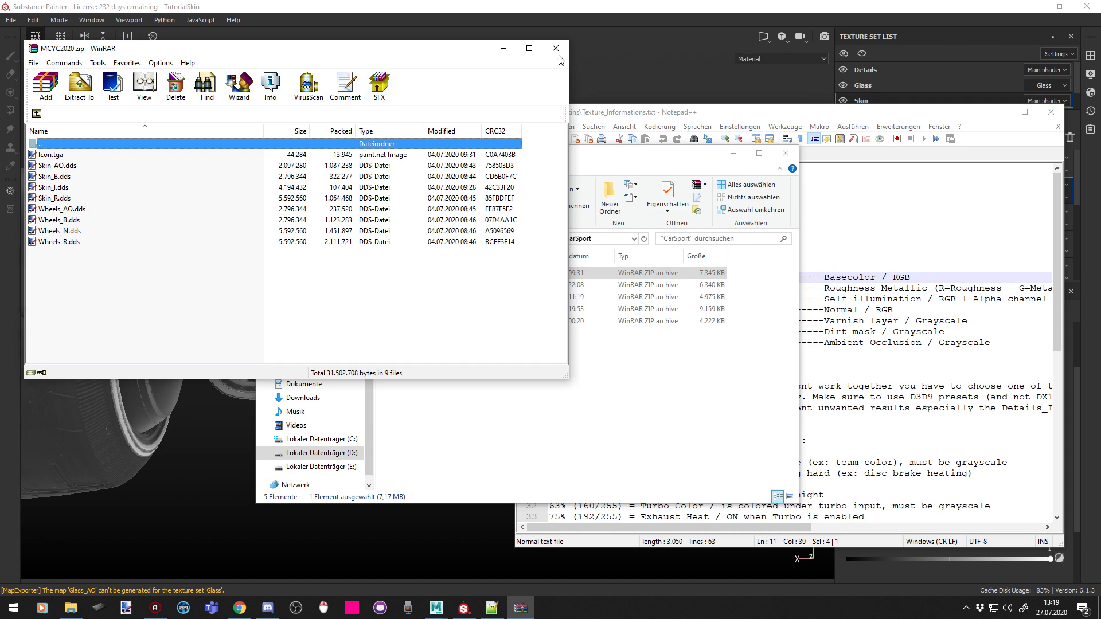
{"action": "key", "text": "Escape"}
{"action": "left_click", "coordinate": [526, 407]}
{"action": "left_click_drag", "start_coordinate": [606, 157], "coordinate": [535, 96]}
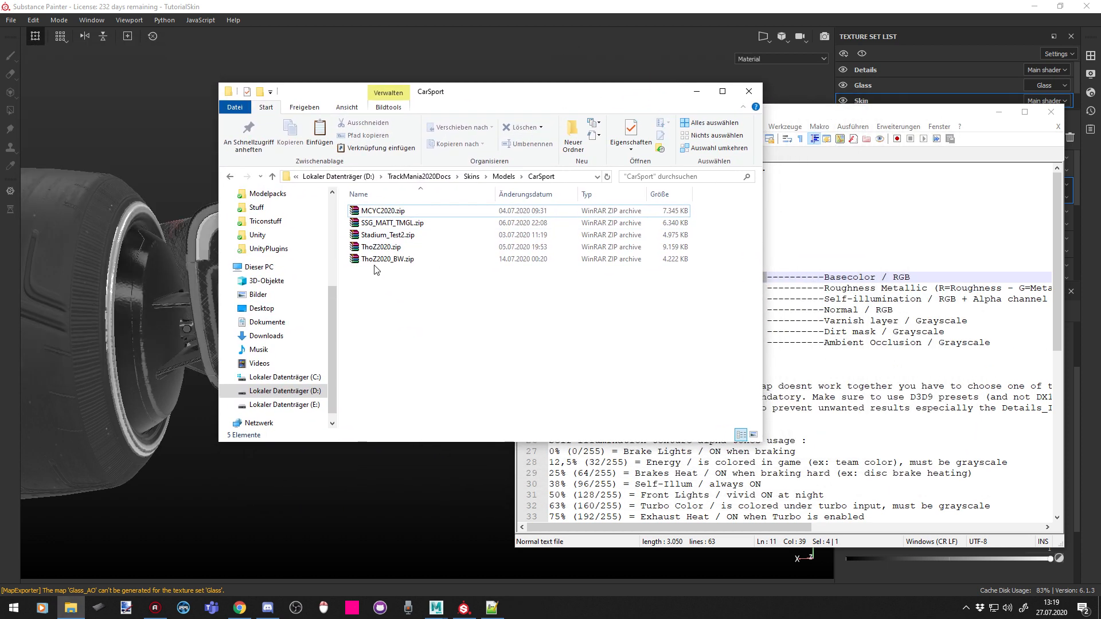
{"action": "left_click", "coordinate": [431, 261]}
{"action": "key", "text": "Delete"}
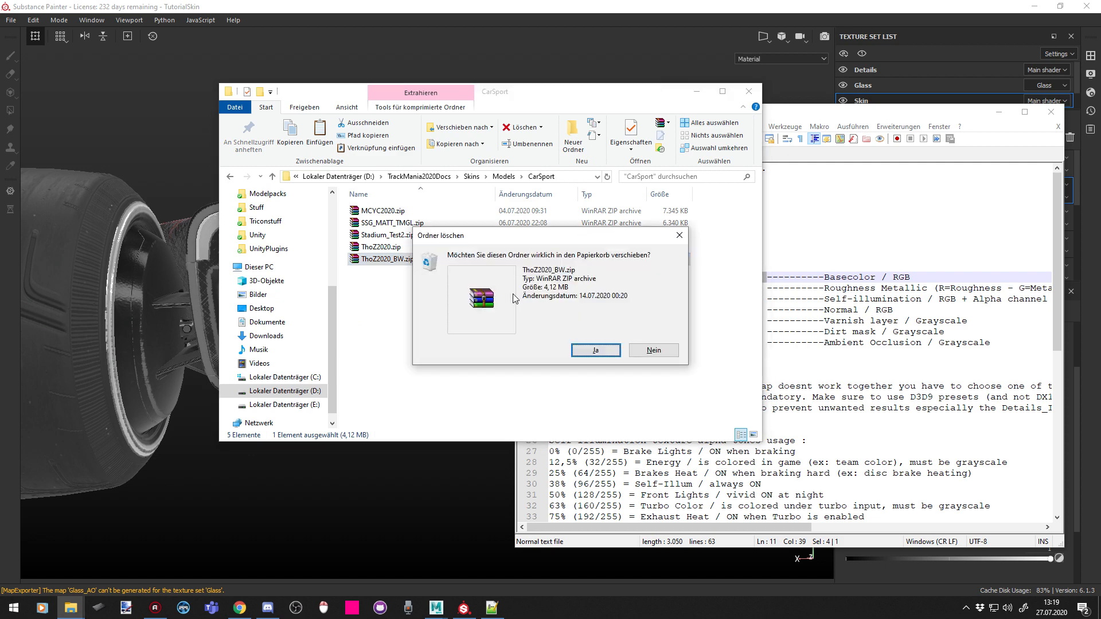
{"action": "left_click", "coordinate": [639, 349]}
Duplicate ThoZ2020_BW.zip within the CarSport folder
{"action": "right_click", "coordinate": [392, 259]}
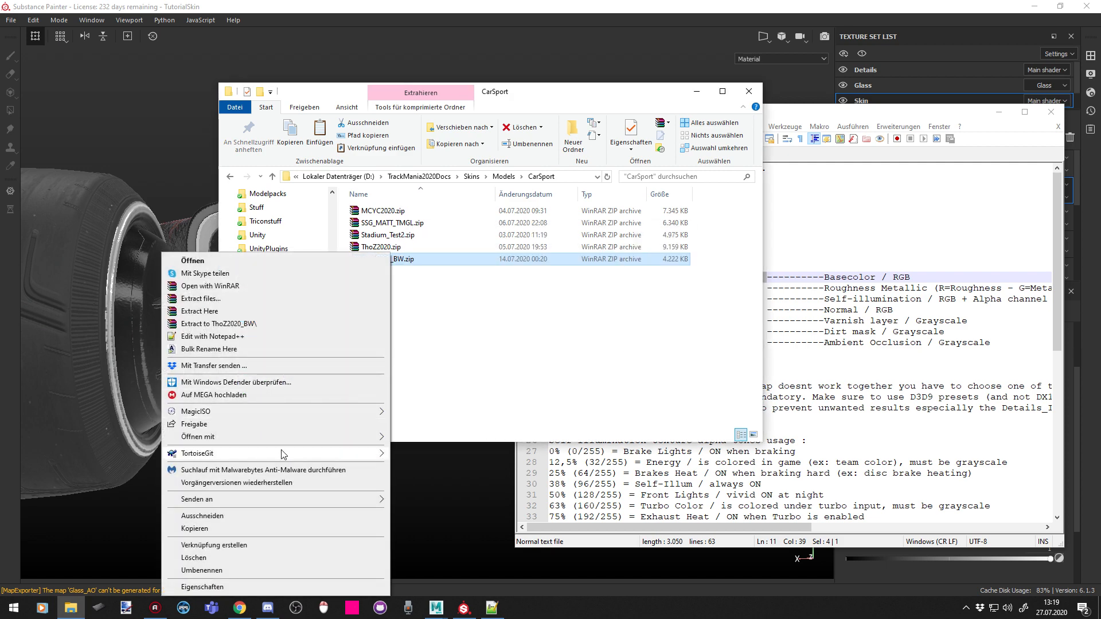
{"action": "left_click", "coordinate": [221, 528]}
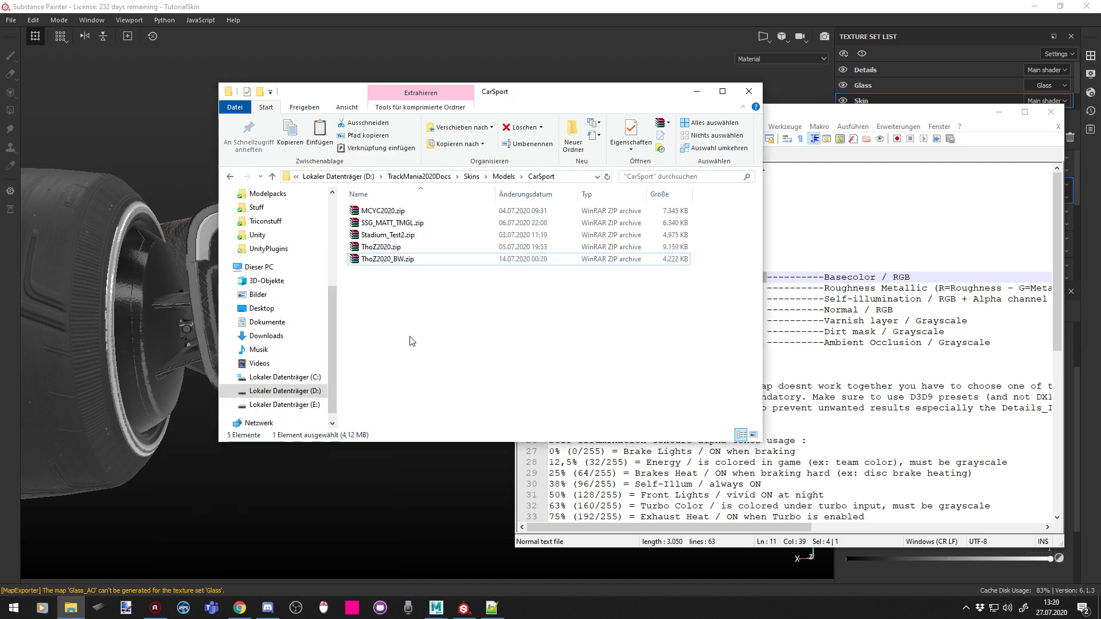
{"action": "right_click", "coordinate": [409, 341]}
{"action": "left_click", "coordinate": [276, 165]}
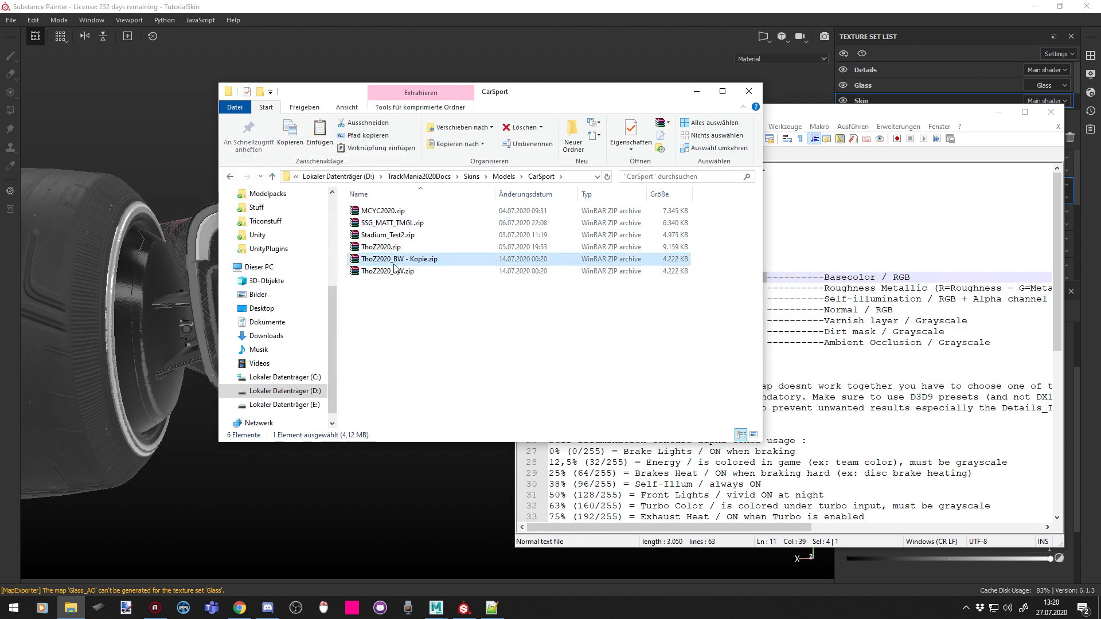
Open ThoZ2020_BW - Kopie.zip in WinRAR and select all four DDS textures in the RedGlitch DDS folder
{"action": "double_click", "coordinate": [395, 260]}
{"action": "left_click", "coordinate": [696, 388]}
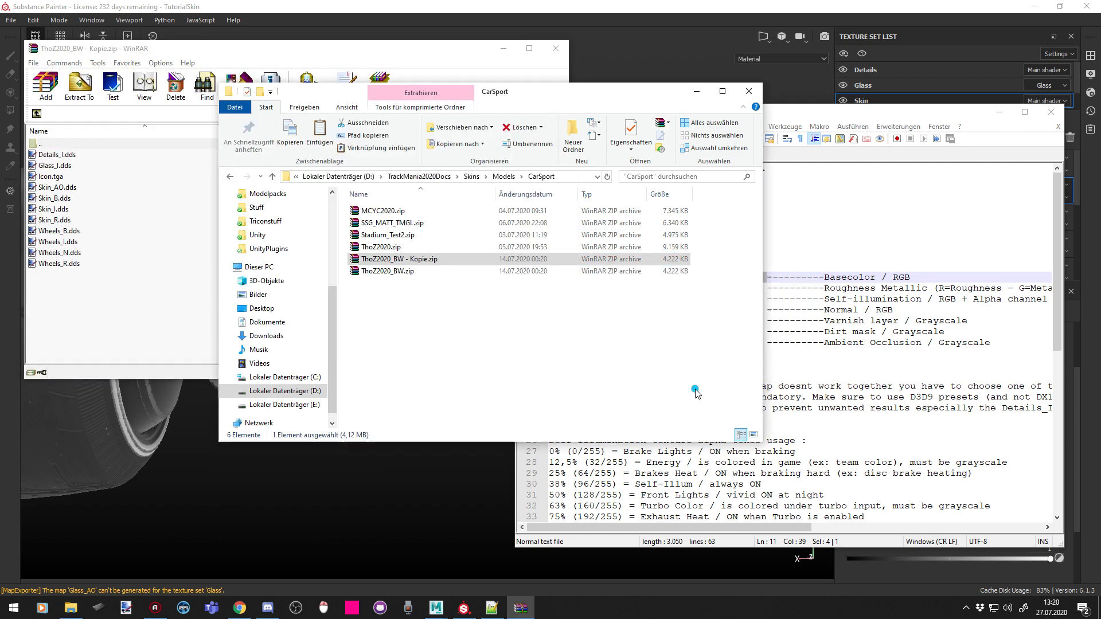
{"action": "key", "text": "alt+Left"}
{"action": "key", "text": "alt+Left"}
{"action": "key", "text": "alt+Left"}
{"action": "key", "text": "alt+Left"}
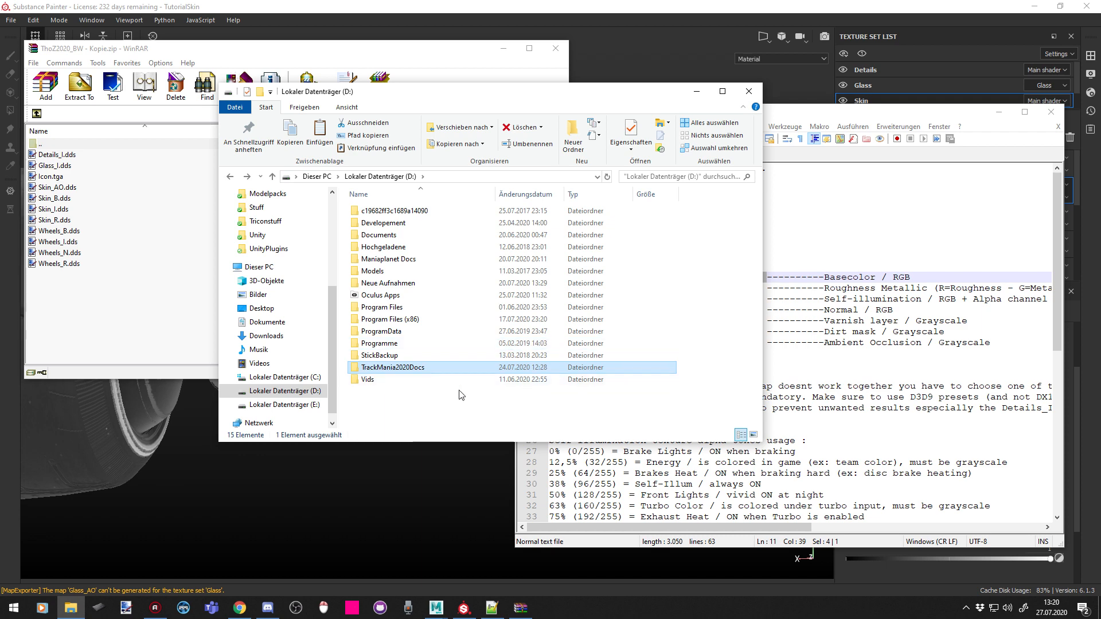
{"action": "left_click_drag", "start_coordinate": [369, 273], "coordinate": [595, 245]}
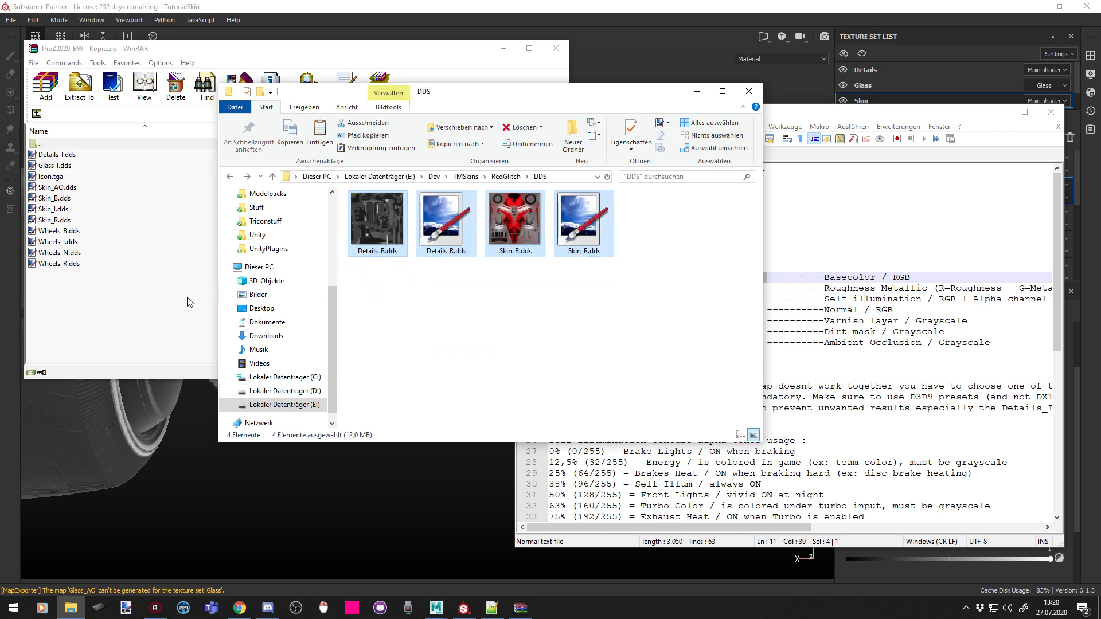
Delete the files from Glass_I.dds through Wheels_R.dds from the copied archive
{"action": "left_click", "coordinate": [120, 306]}
{"action": "left_click_drag", "start_coordinate": [63, 286], "coordinate": [186, 186]}
{"action": "key", "text": "Delete"}
{"action": "left_click", "coordinate": [556, 344]}
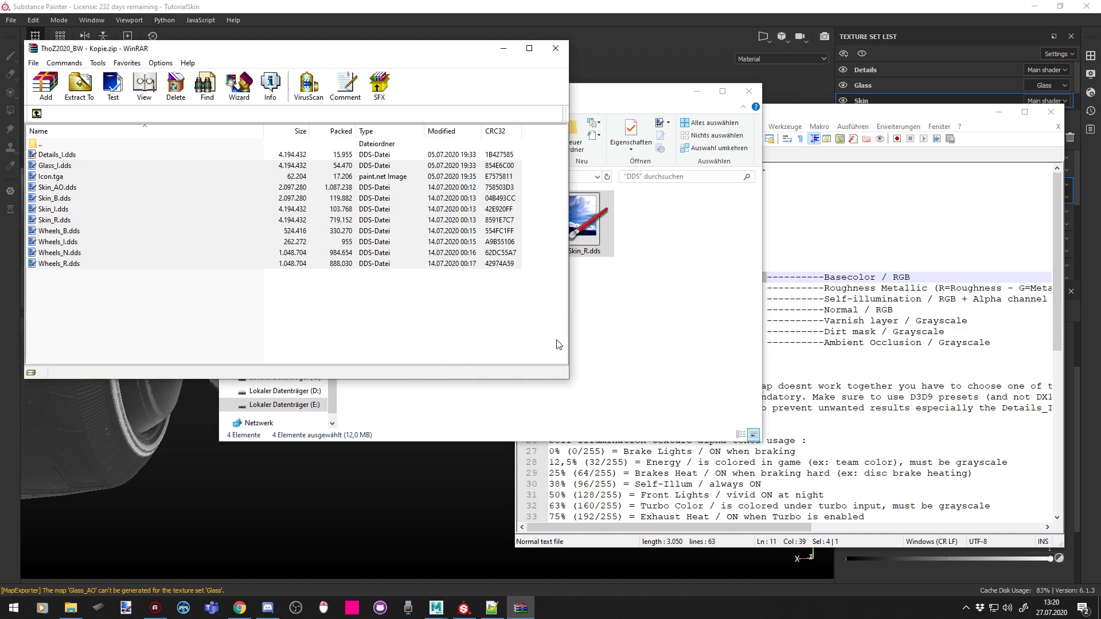
Add the four RedGlitch Details and Skin DDS files to the copied archive with the default archiving options
{"action": "left_click", "coordinate": [688, 287]}
{"action": "left_click_drag", "start_coordinate": [607, 318], "coordinate": [80, 236]}
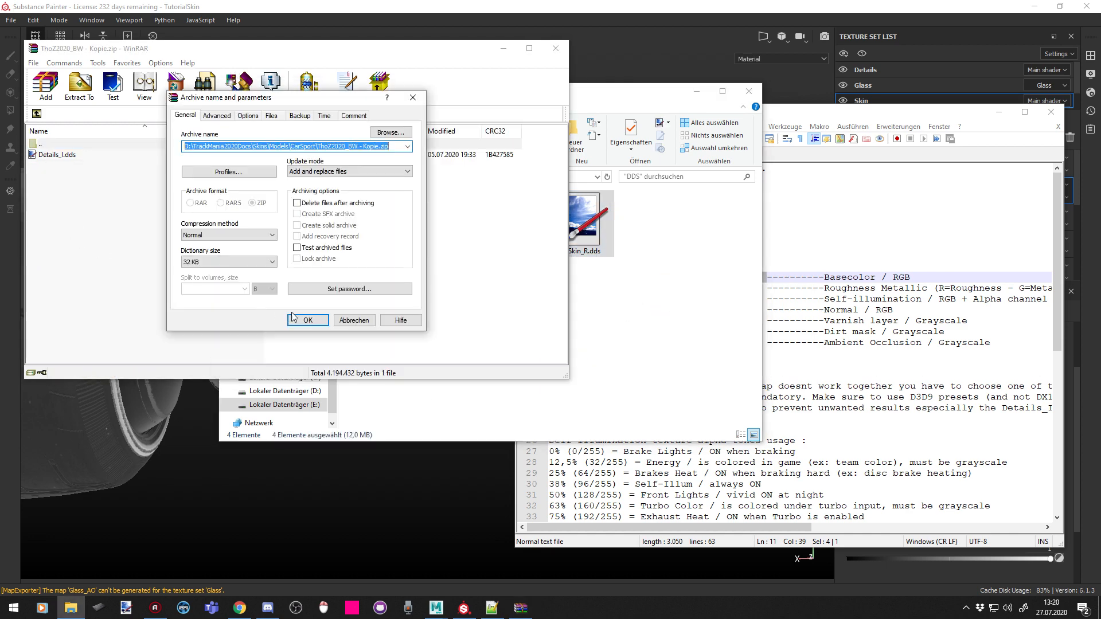
{"action": "left_click", "coordinate": [308, 321]}
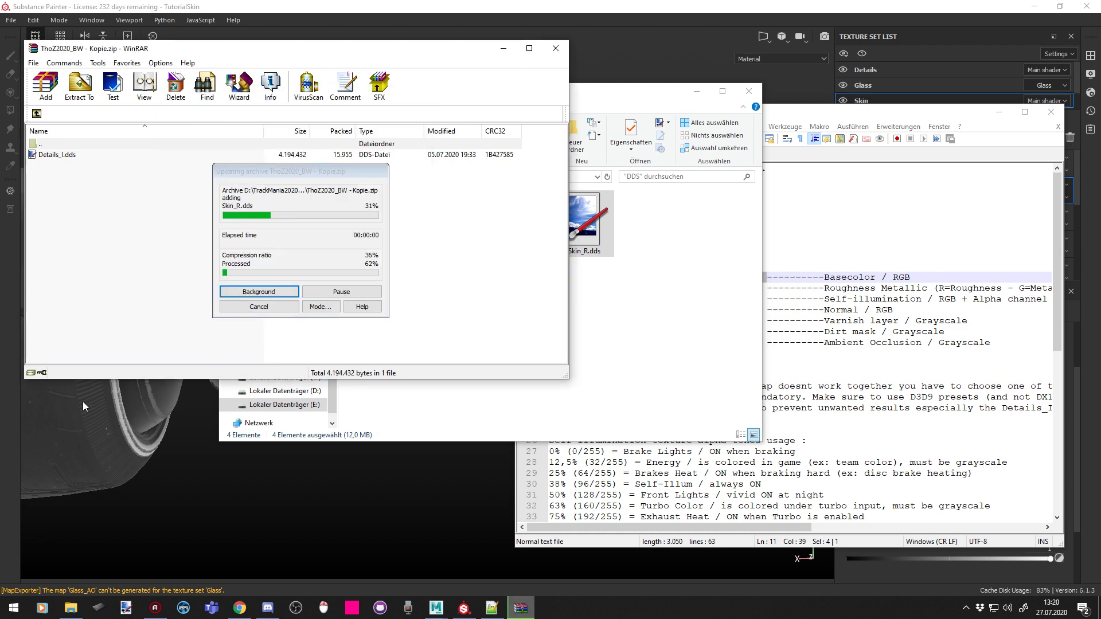
Delete the leftover Details_I.dds from the copied archive
{"action": "left_click", "coordinate": [62, 165]}
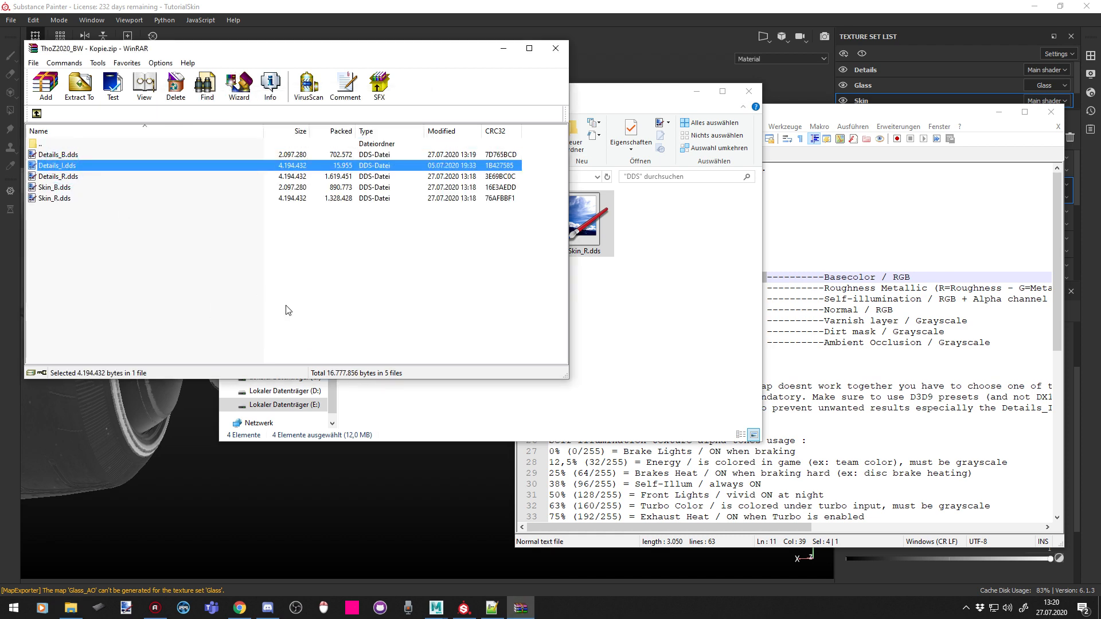
{"action": "key", "text": "Delete"}
Return to the CarSport skins folder in File Explorer and close the WinRAR archive window
{"action": "left_click", "coordinate": [652, 301]}
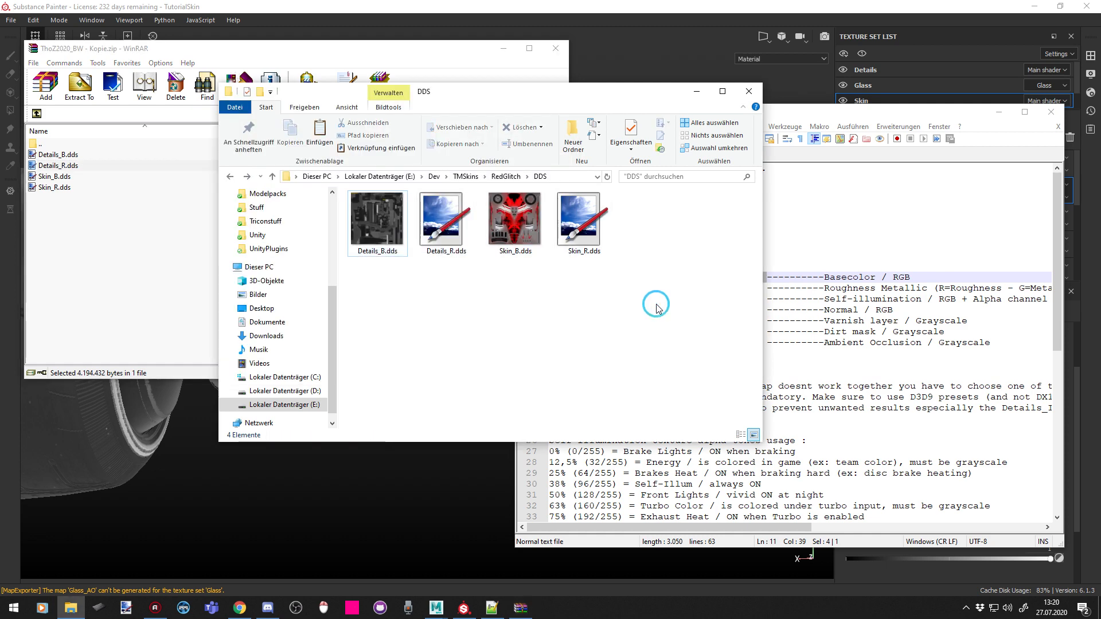
{"action": "key", "text": "BackSpace"}
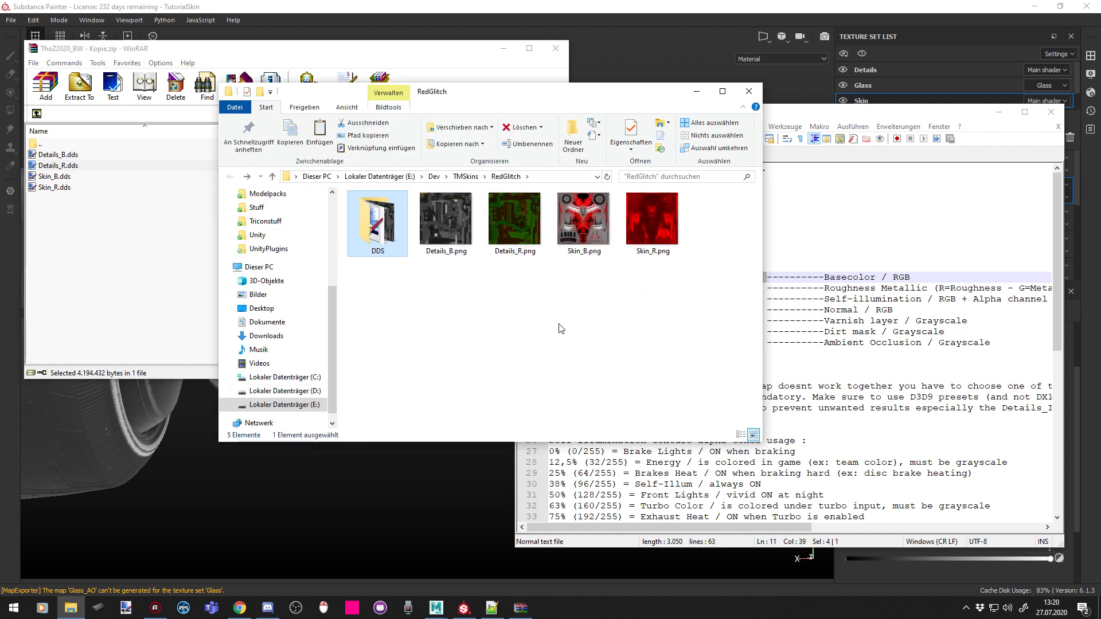
{"action": "key", "text": "alt+Right"}
{"action": "key", "text": "alt+Right"}
{"action": "key", "text": "alt+Right"}
{"action": "key", "text": "alt+Right"}
{"action": "key", "text": "alt+Right"}
{"action": "key", "text": "alt+Right"}
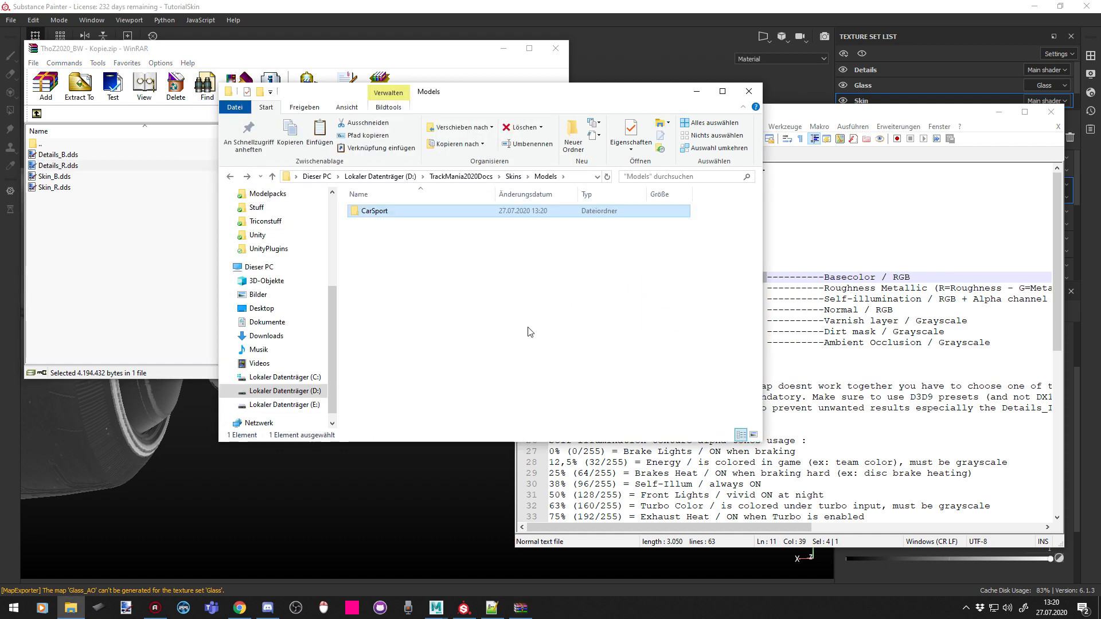
{"action": "left_click", "coordinate": [556, 49]}
Rename the copied archive ThoZ2020_BW - Kopie.zip as Red.zip
{"action": "left_click", "coordinate": [409, 262]}
{"action": "left_click", "coordinate": [400, 262]}
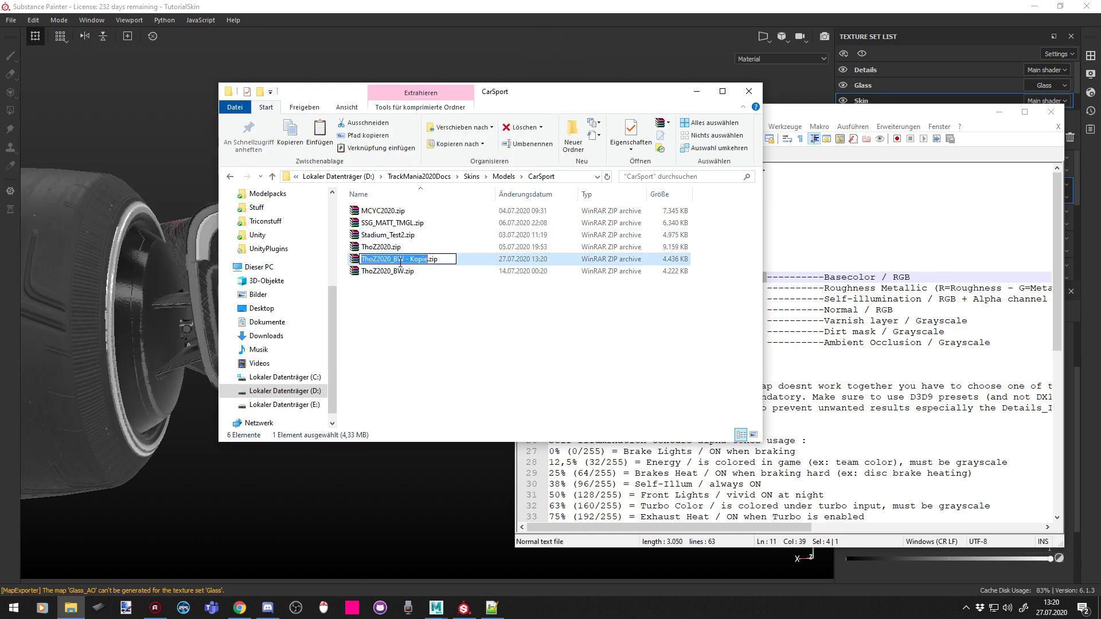
{"action": "type", "text": "Red"}
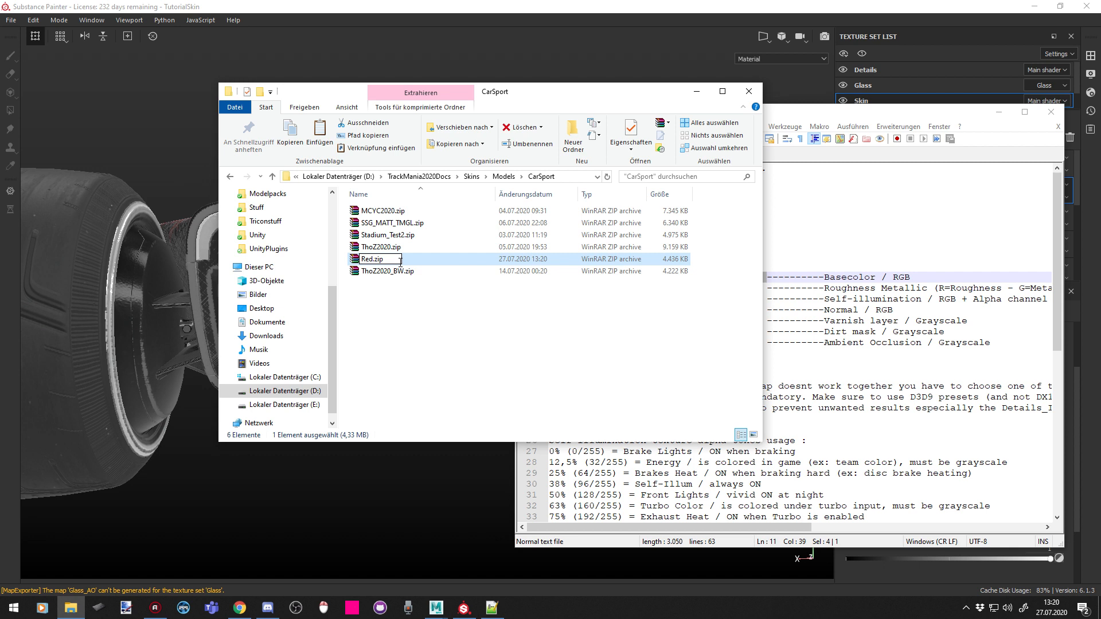
{"action": "left_click_drag", "start_coordinate": [896, 113], "coordinate": [901, 128]}
{"action": "left_click", "coordinate": [413, 334]}
Go back to the RedGlitch DDS folder to check the skin's folder name, and return to the CarSport folder
{"action": "key", "text": "alt+Left"}
{"action": "key", "text": "alt+Left"}
{"action": "key", "text": "alt+Left"}
{"action": "key", "text": "alt+Left"}
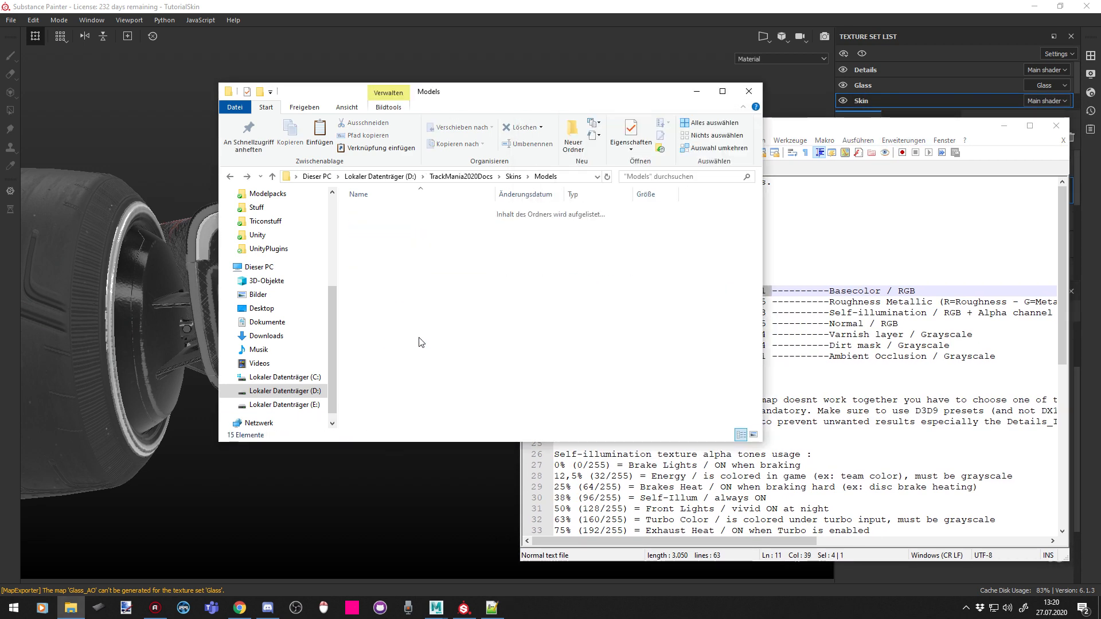
{"action": "key", "text": "alt+Left"}
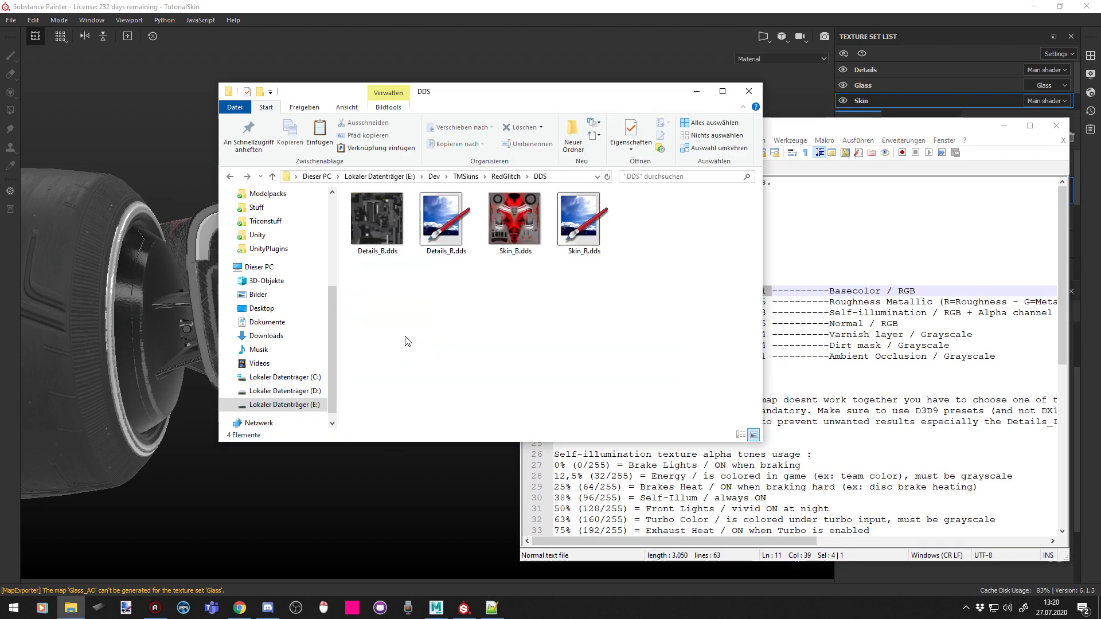
{"action": "key", "text": "alt+Right"}
{"action": "key", "text": "alt+Right"}
{"action": "key", "text": "alt+Right"}
{"action": "key", "text": "alt+Right"}
{"action": "key", "text": "alt+Right"}
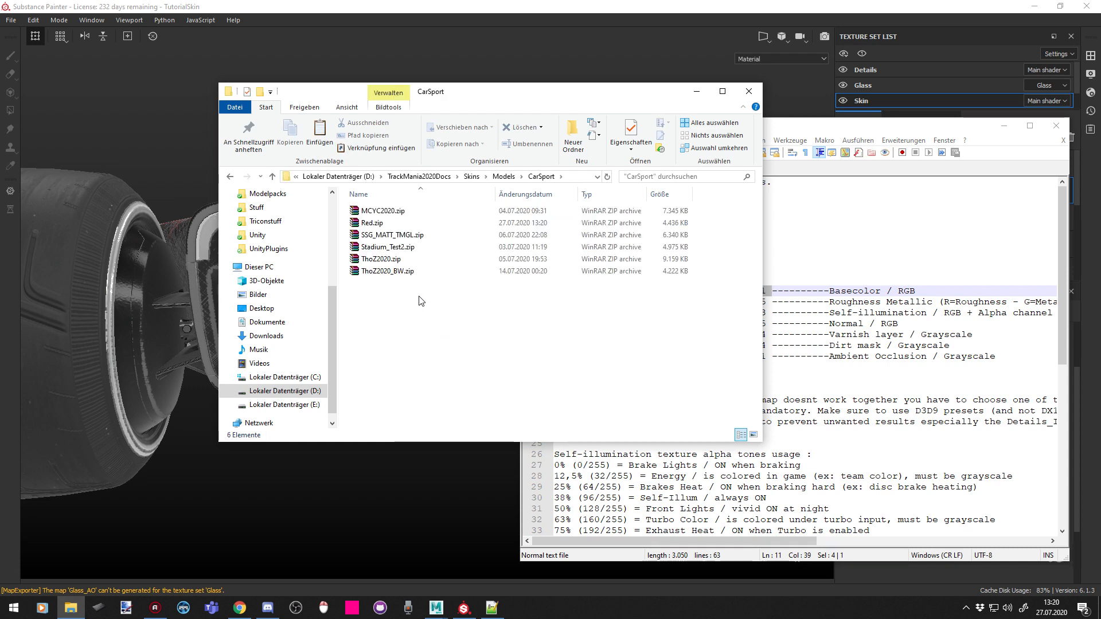
Rename Red.zip as RedGlitch.zip
{"action": "key", "text": "Up"}
{"action": "key", "text": "Up"}
{"action": "key", "text": "Up"}
{"action": "key", "text": "Up"}
{"action": "key", "text": "F2"}
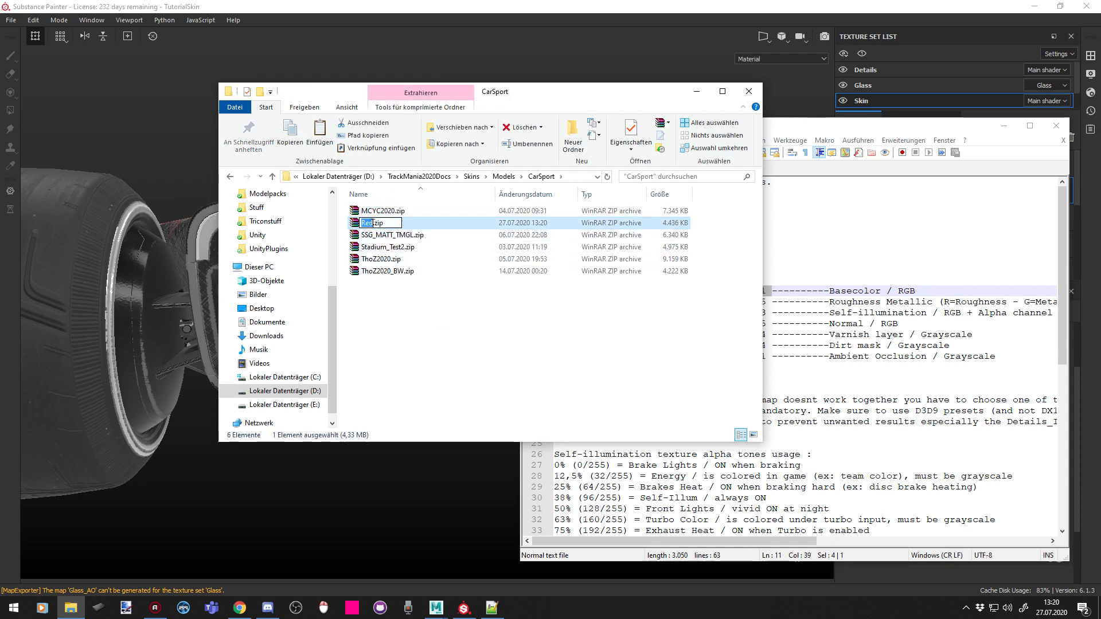
{"action": "key", "text": "Right"}
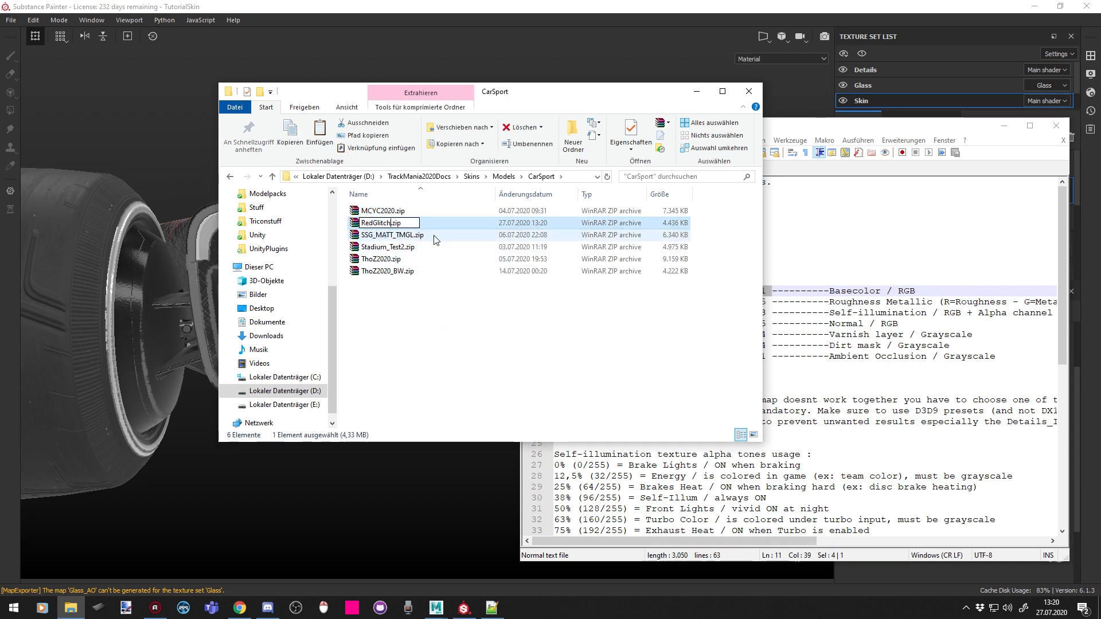
{"action": "key", "text": "Return"}
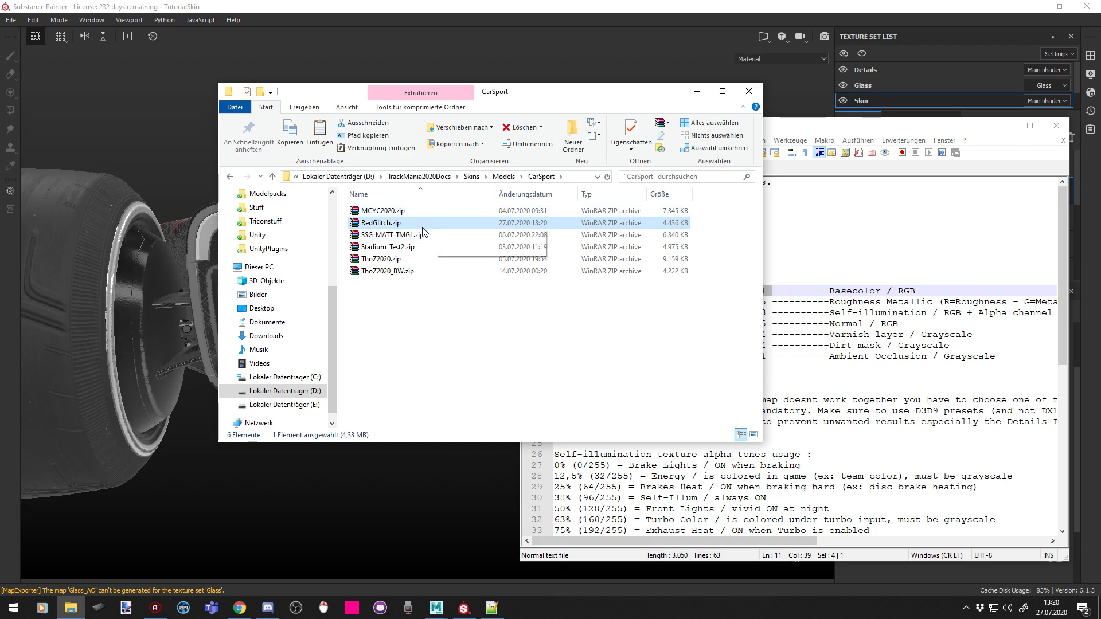
Check the files inside RedGlitch.zip, close the archive and minimize the File Explorer and Notepad++ windows
{"action": "double_click", "coordinate": [423, 224]}
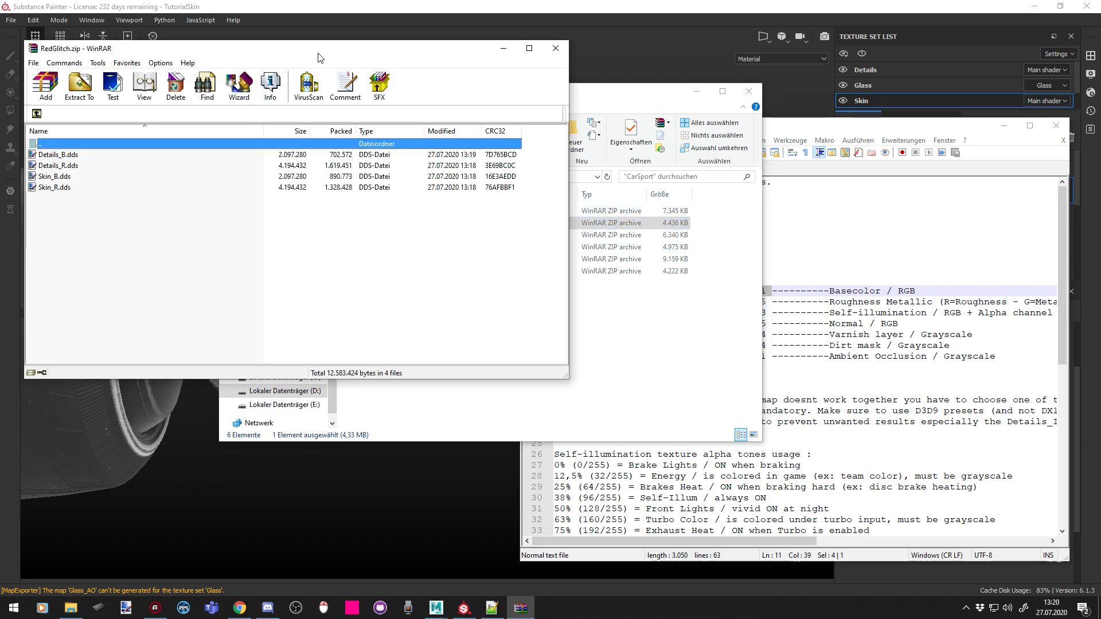
{"action": "left_click_drag", "start_coordinate": [318, 51], "coordinate": [341, 82]}
{"action": "left_click", "coordinate": [581, 79]}
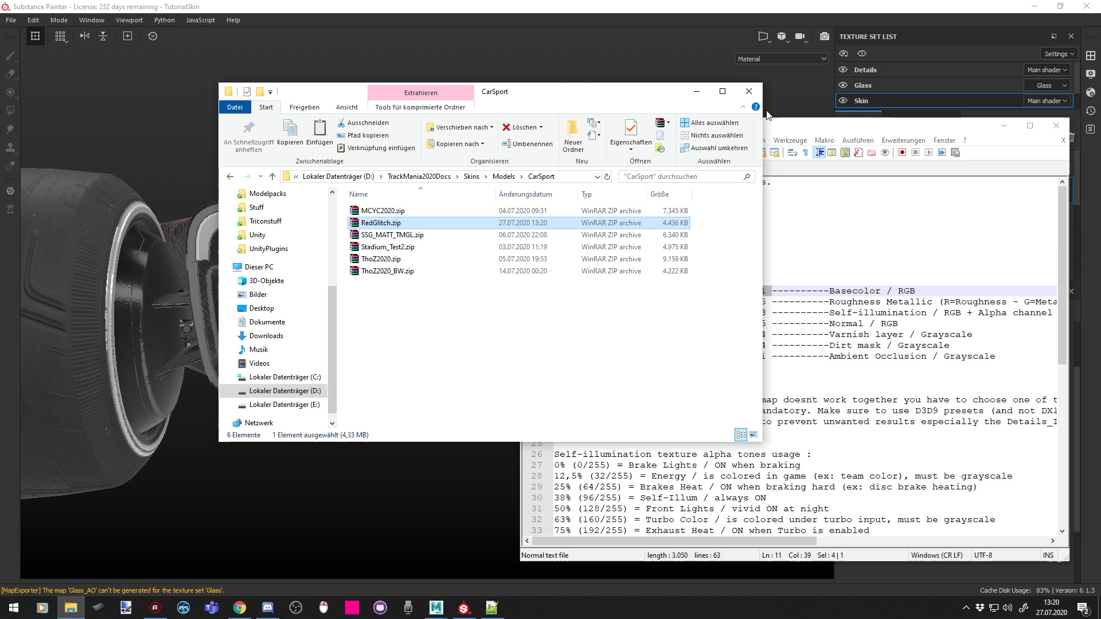
{"action": "left_click", "coordinate": [697, 92]}
{"action": "left_click", "coordinate": [1001, 124]}
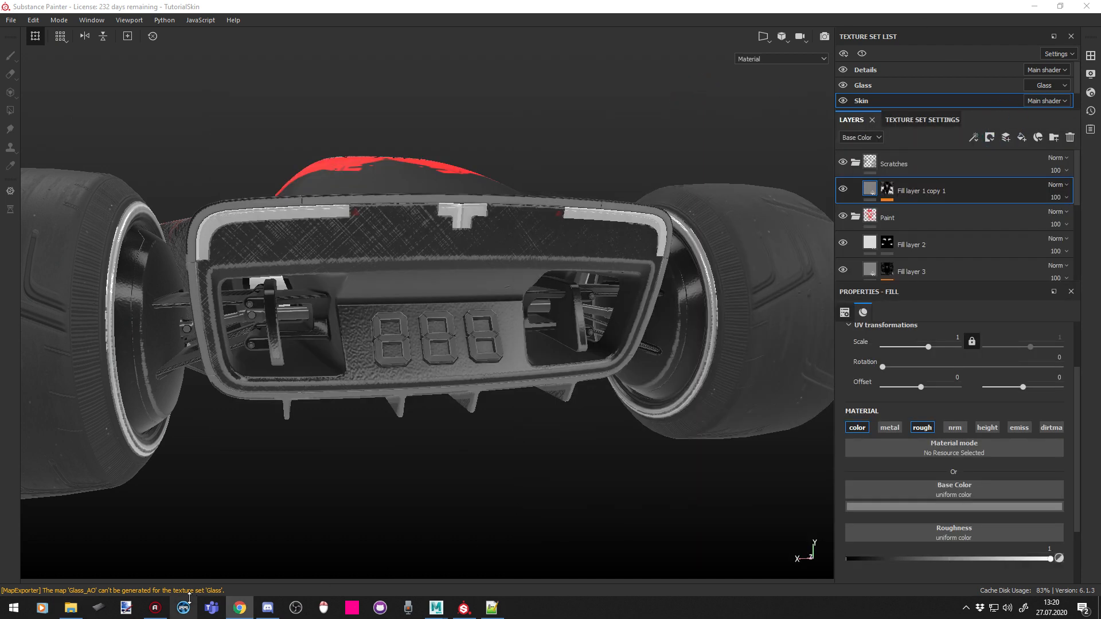
Launch Trackmania from the Windows search
{"action": "key", "text": "super"}
{"action": "type", "text": "tr"}
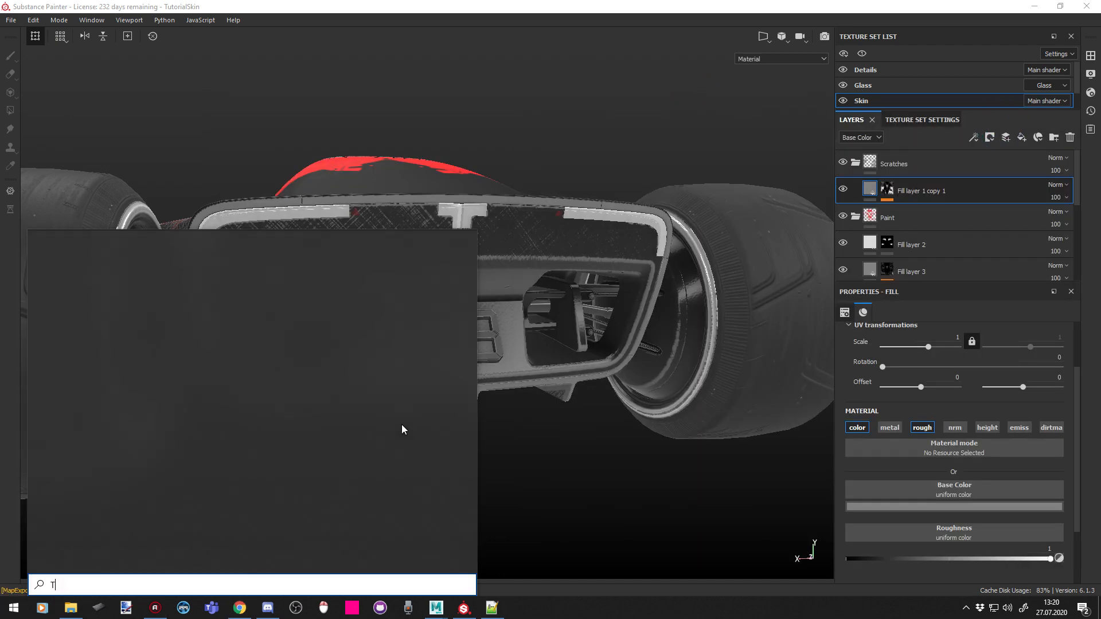
{"action": "key", "text": "Return"}
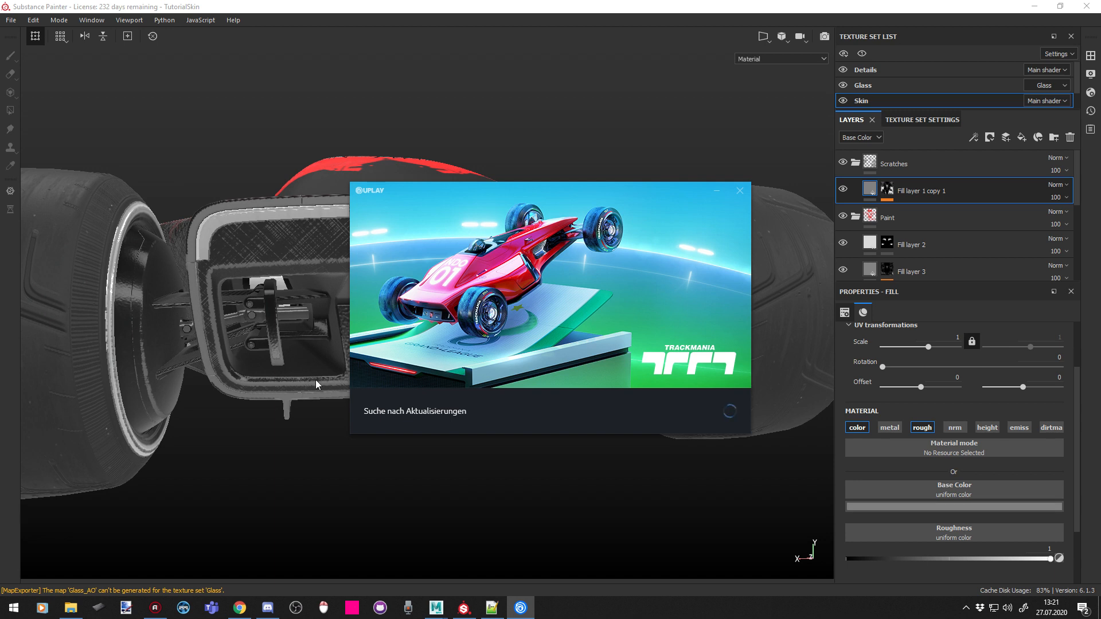
Preview the whole car in an Iray render in Substance Painter, look through the shader and display settings, and return to painting mode
{"action": "mouse_move", "coordinate": [315, 380]}
{"action": "left_mouse_down", "text": "alt"}
{"action": "mouse_move", "coordinate": [259, 370]}
{"action": "mouse_move", "coordinate": [203, 416]}
{"action": "mouse_move", "coordinate": [369, 423]}
{"action": "mouse_move", "coordinate": [283, 449]}
{"action": "mouse_move", "coordinate": [263, 442]}
{"action": "mouse_move", "coordinate": [399, 432]}
{"action": "mouse_move", "coordinate": [385, 408]}
{"action": "mouse_move", "coordinate": [423, 347]}
{"action": "left_mouse_up", "text": "alt"}
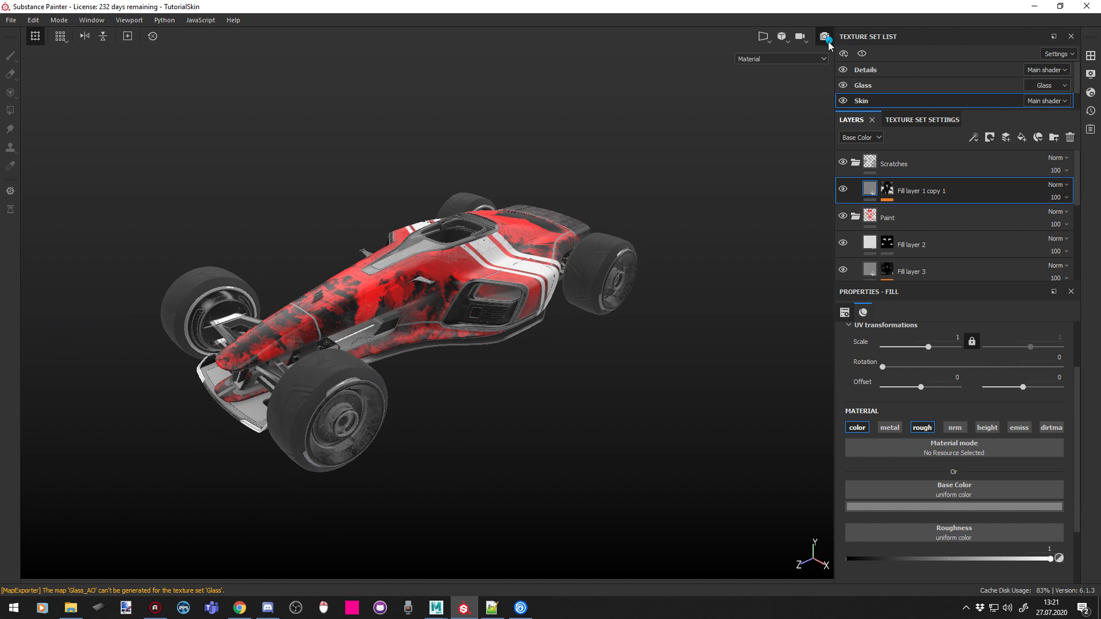
{"action": "left_click", "coordinate": [826, 39]}
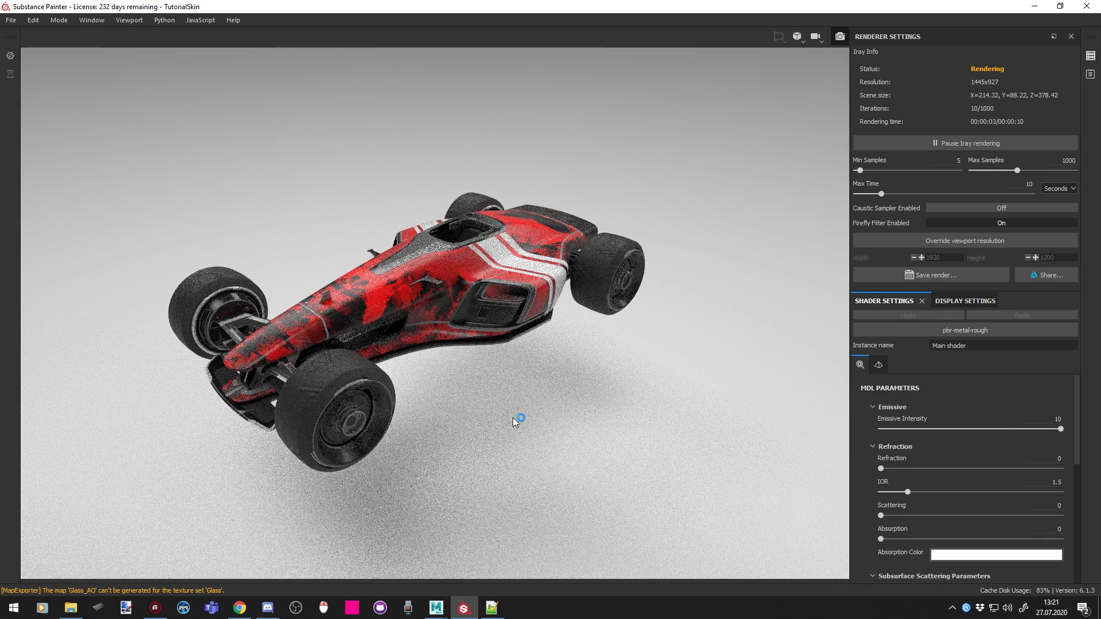
{"action": "scroll", "coordinate": [906, 479], "scroll_direction": "down", "scroll_amount": 6}
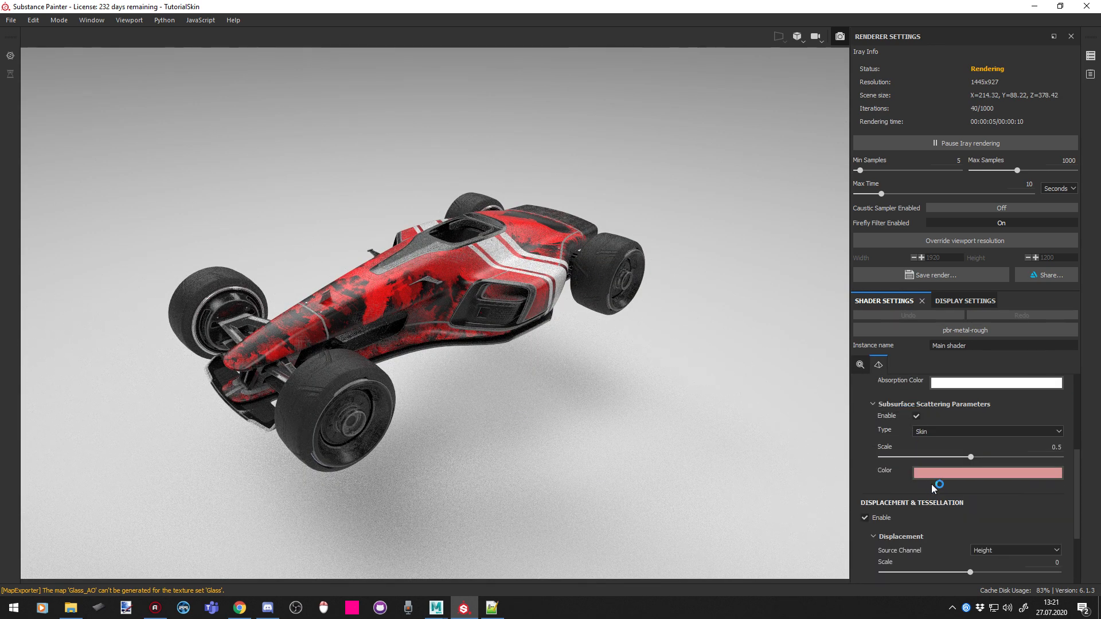
{"action": "scroll", "coordinate": [946, 484], "scroll_direction": "up", "scroll_amount": 10}
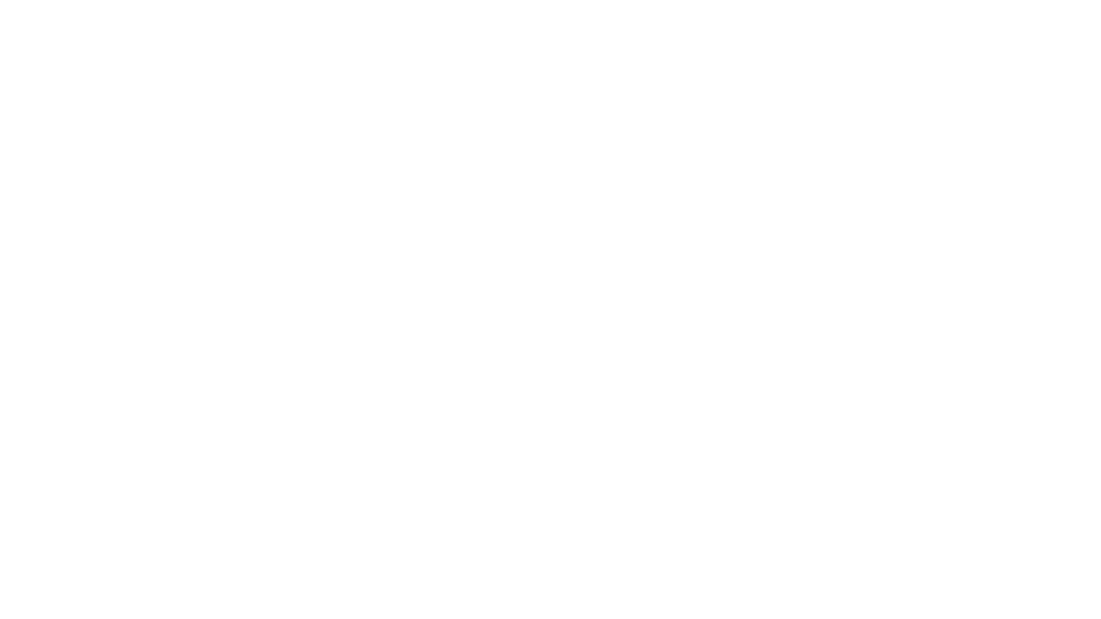
{"action": "key", "text": "super"}
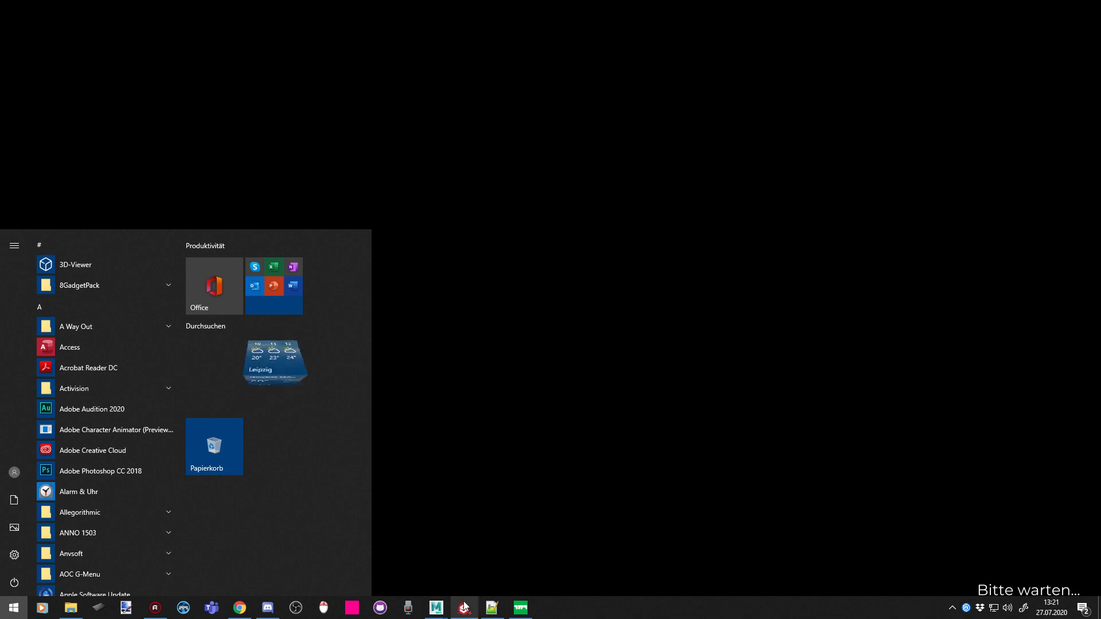
{"action": "left_click", "coordinate": [465, 607]}
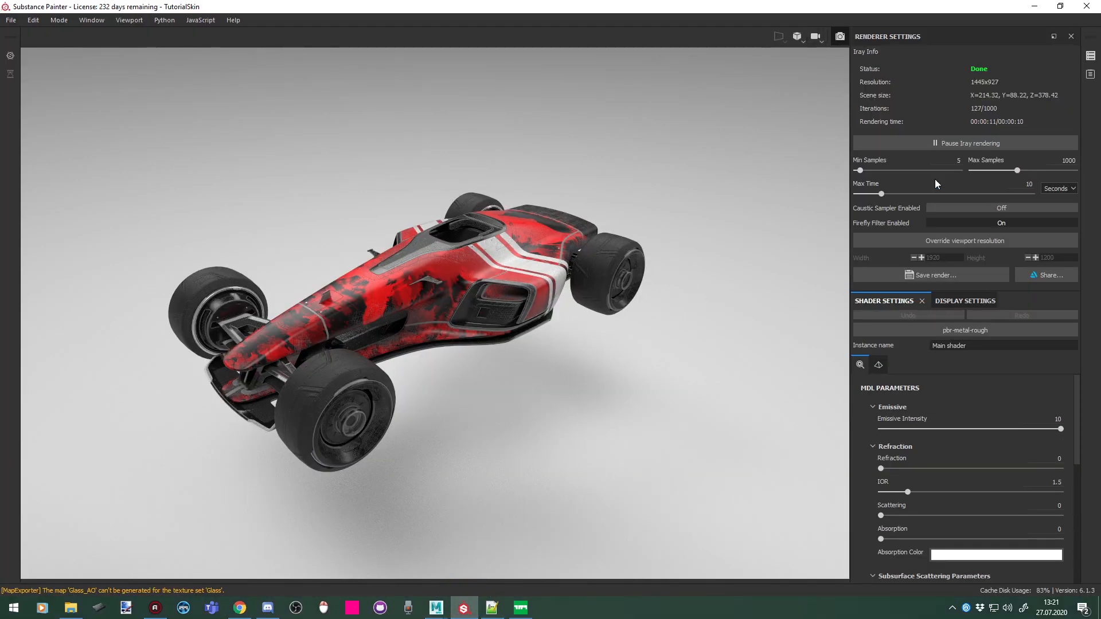
{"action": "left_click", "coordinate": [964, 300]}
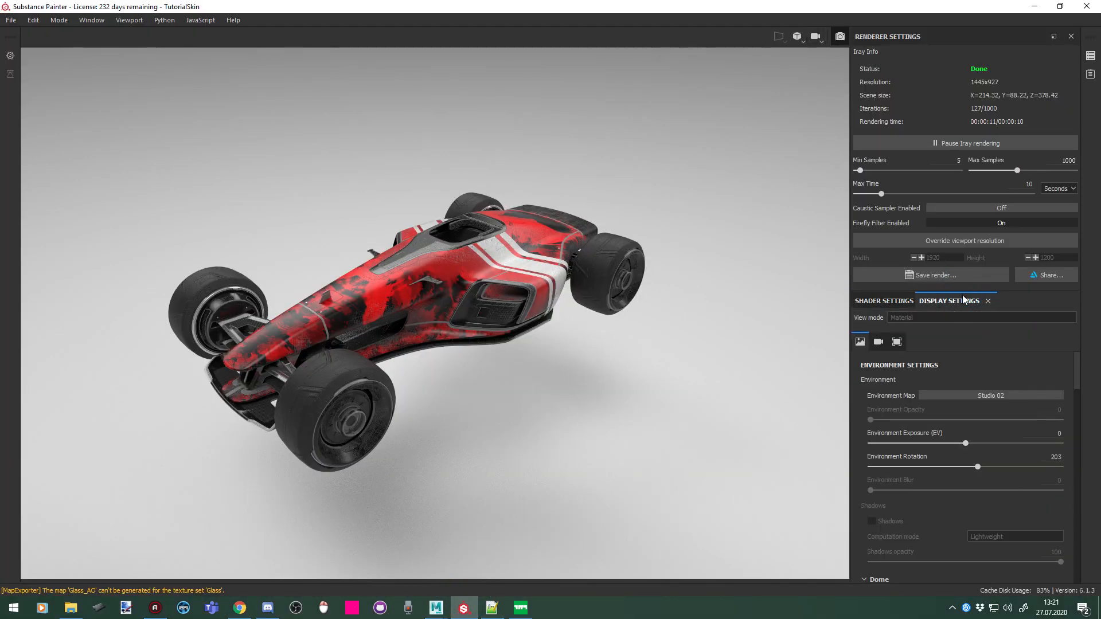
{"action": "left_click", "coordinate": [840, 36]}
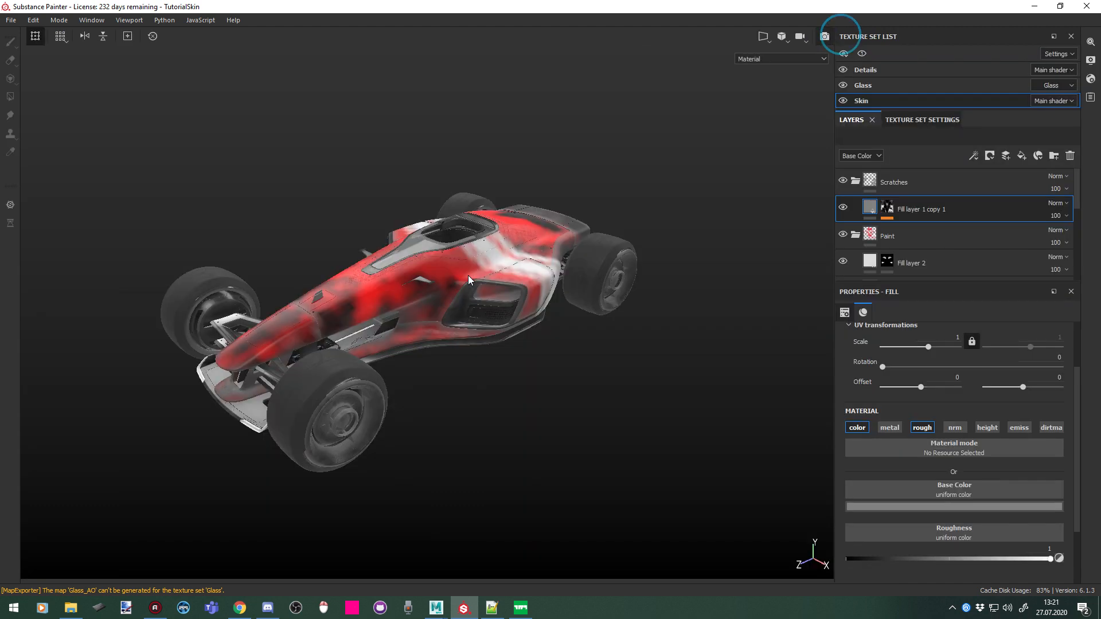
Switch to Trackmania and open the skin uploads of the MCYC-Community club
{"action": "left_click", "coordinate": [521, 608]}
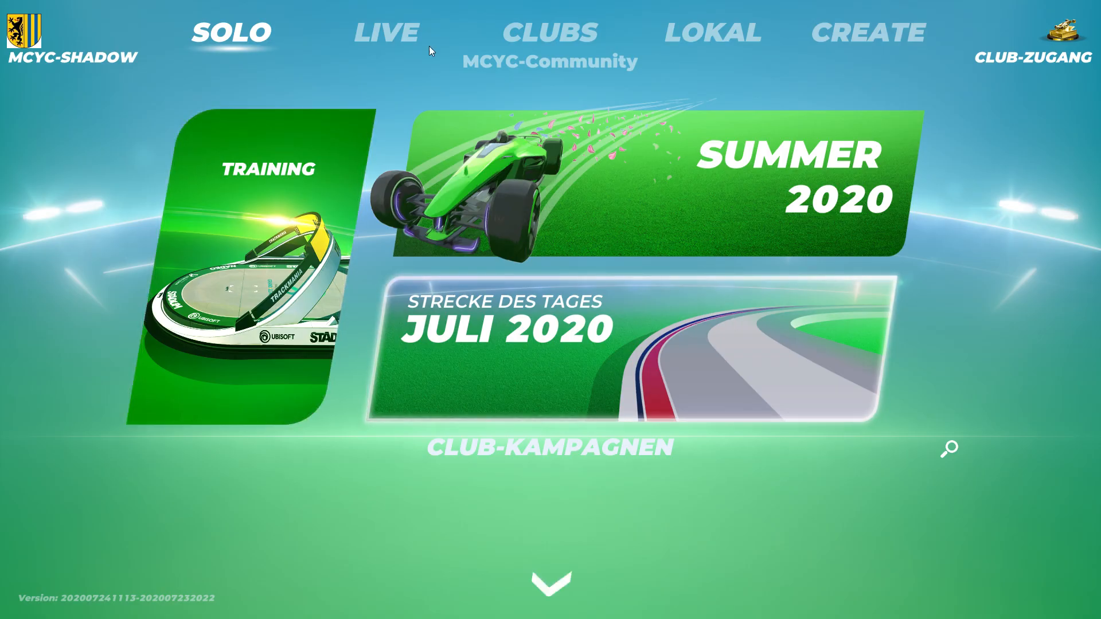
{"action": "left_click", "coordinate": [586, 29]}
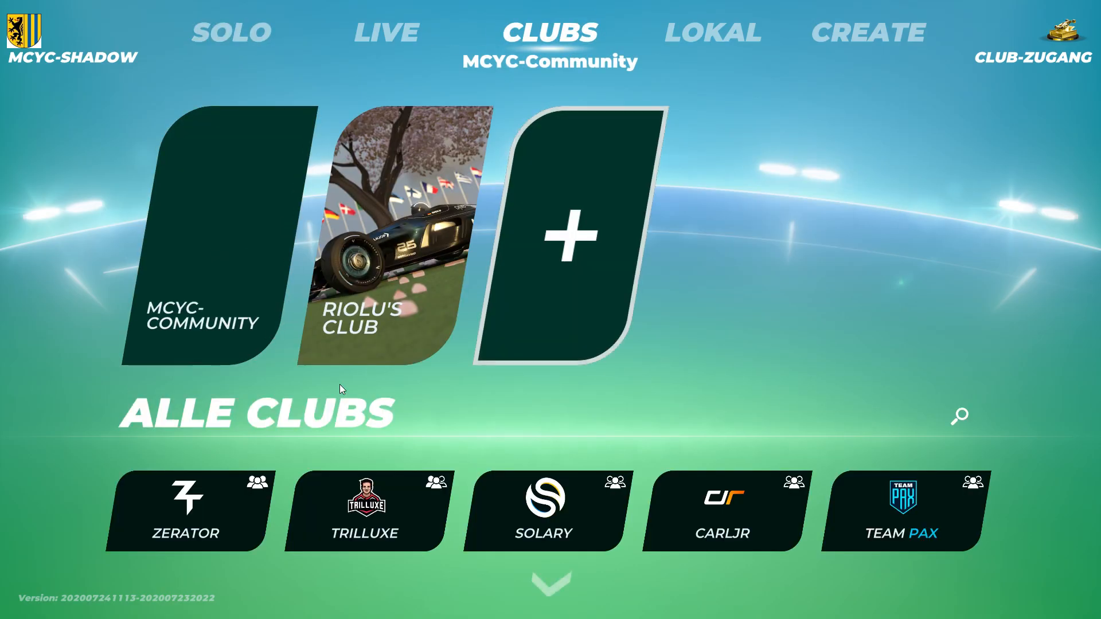
{"action": "left_click", "coordinate": [204, 258]}
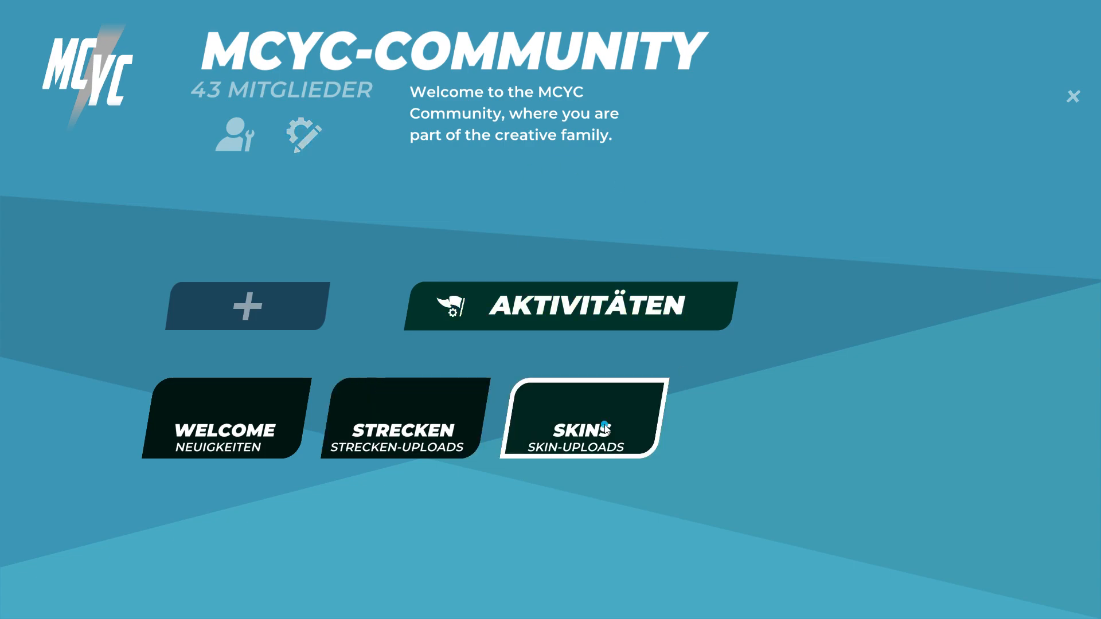
{"action": "left_click", "coordinate": [579, 424]}
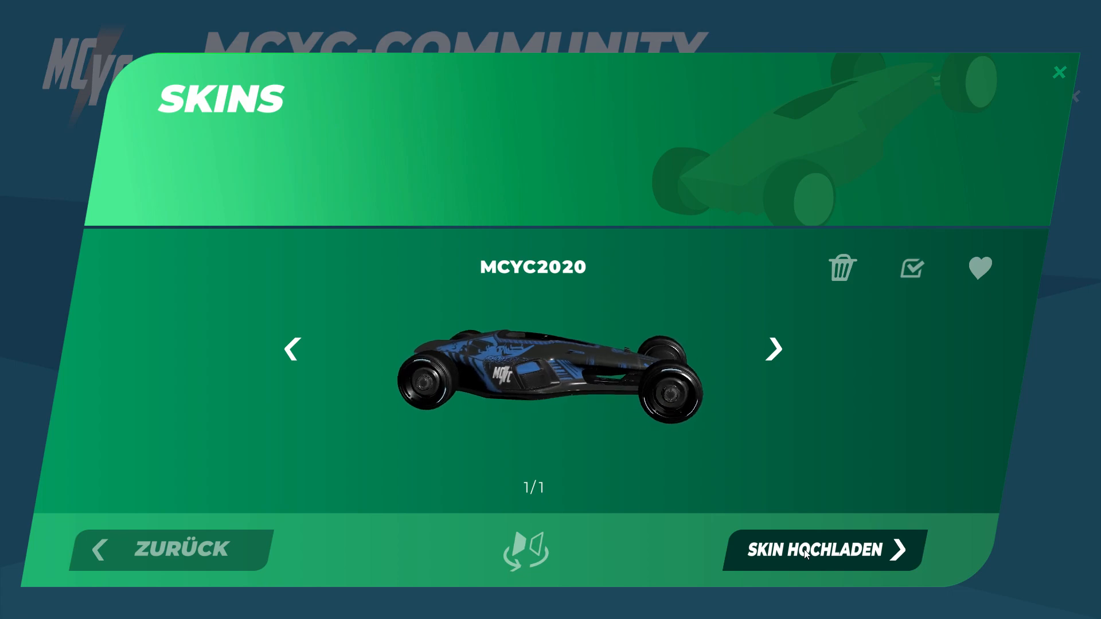
Upload RedGlitch.zip from the Models/CarSport folder to the club's skins
{"action": "left_click", "coordinate": [806, 553]}
{"action": "left_click", "coordinate": [423, 279]}
{"action": "left_click", "coordinate": [301, 274]}
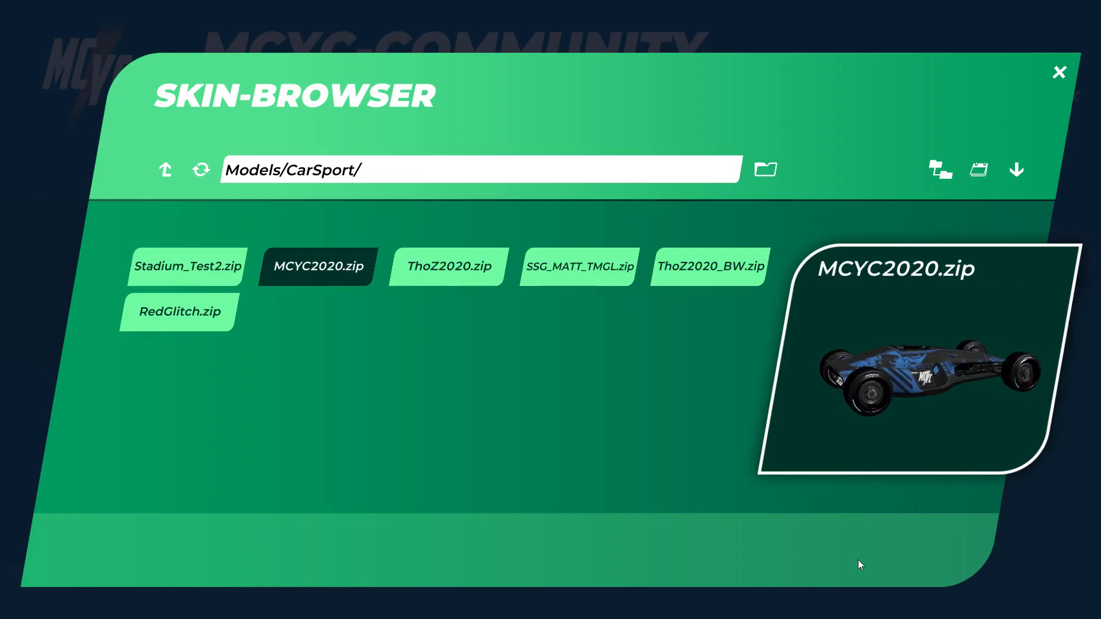
{"action": "left_click", "coordinate": [198, 282]}
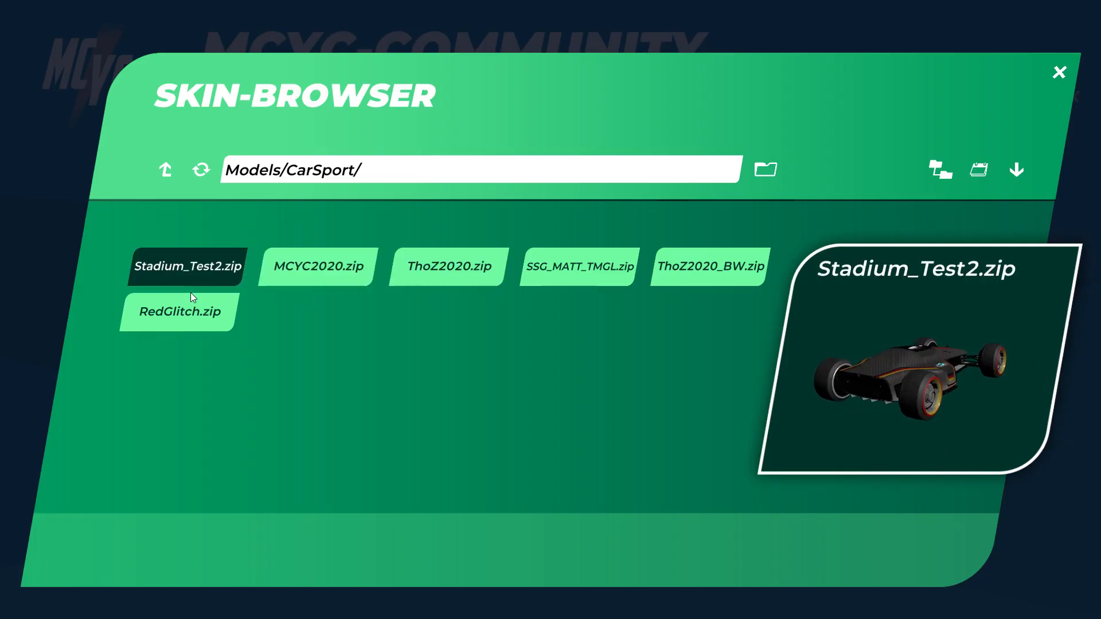
{"action": "left_click", "coordinate": [197, 312]}
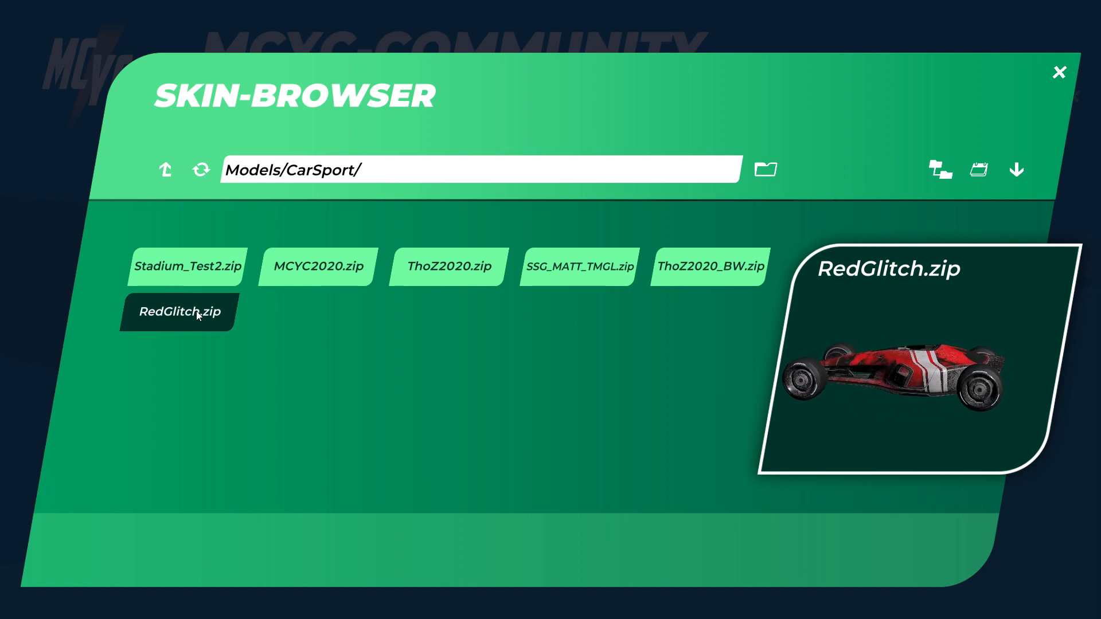
{"action": "double_click", "coordinate": [196, 310]}
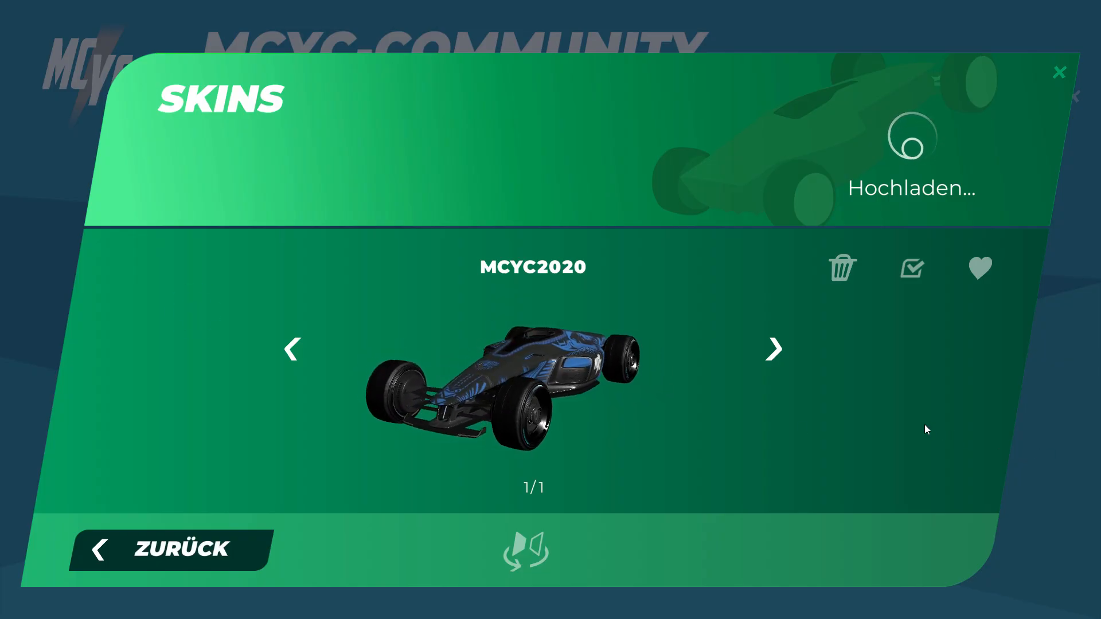
Browse the club's skins to RedGlitch and set it as the car's active skin
{"action": "left_click", "coordinate": [769, 353]}
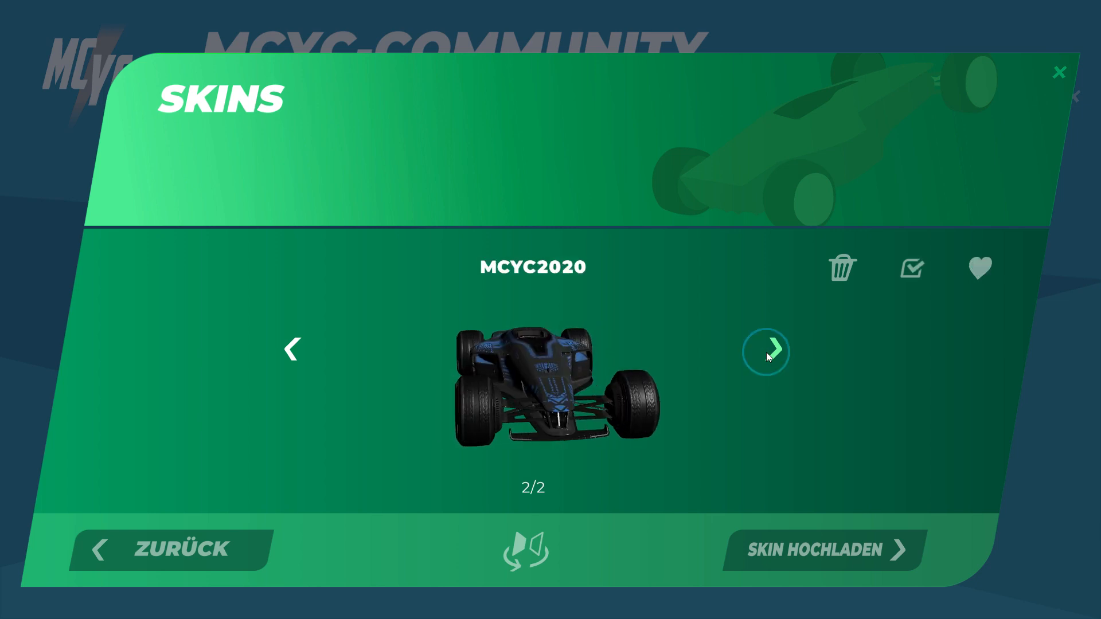
{"action": "left_click", "coordinate": [767, 352]}
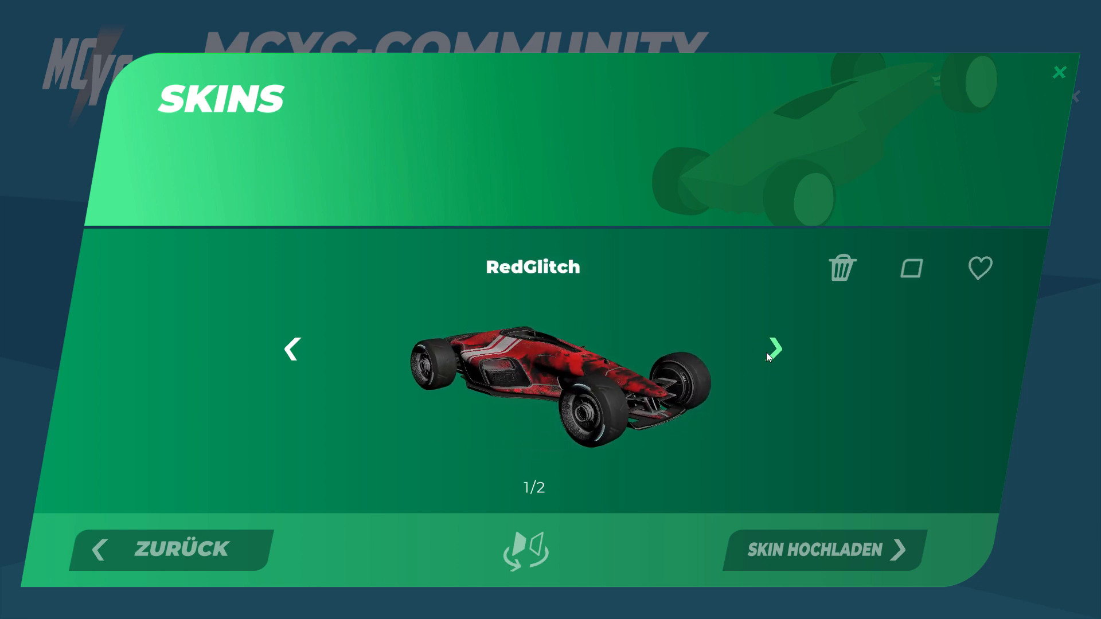
{"action": "left_click", "coordinate": [769, 351]}
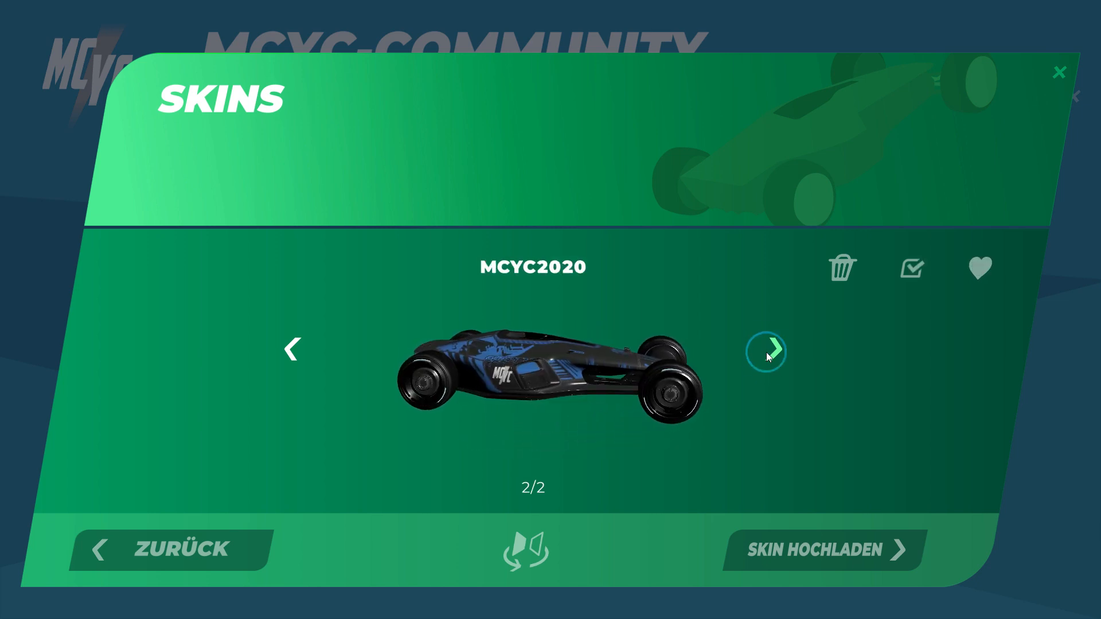
{"action": "left_click", "coordinate": [768, 351]}
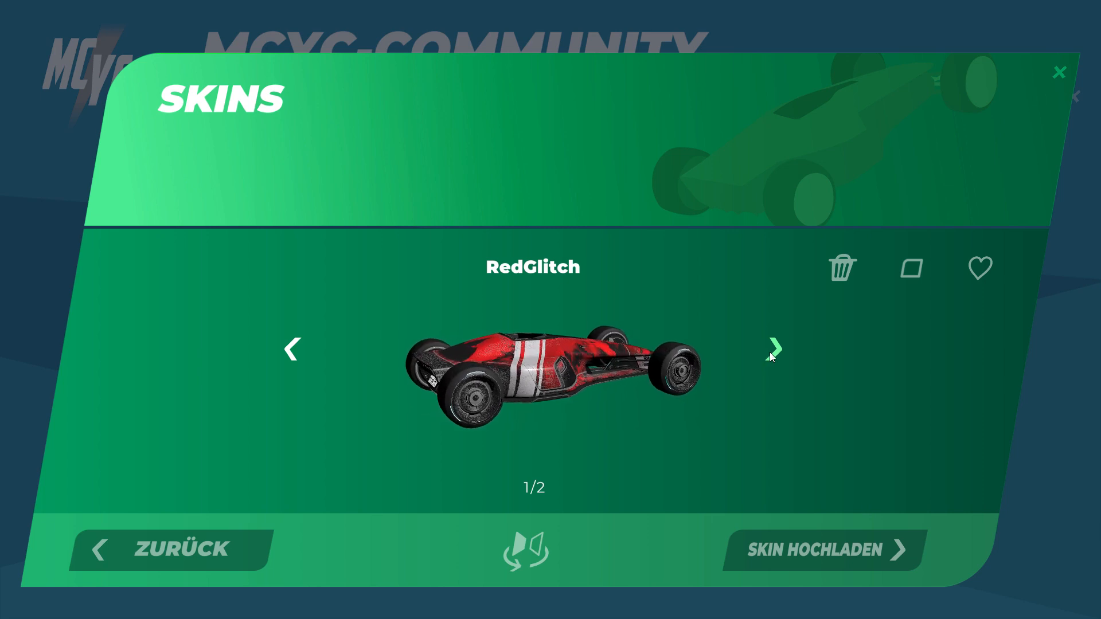
{"action": "left_click", "coordinate": [920, 277]}
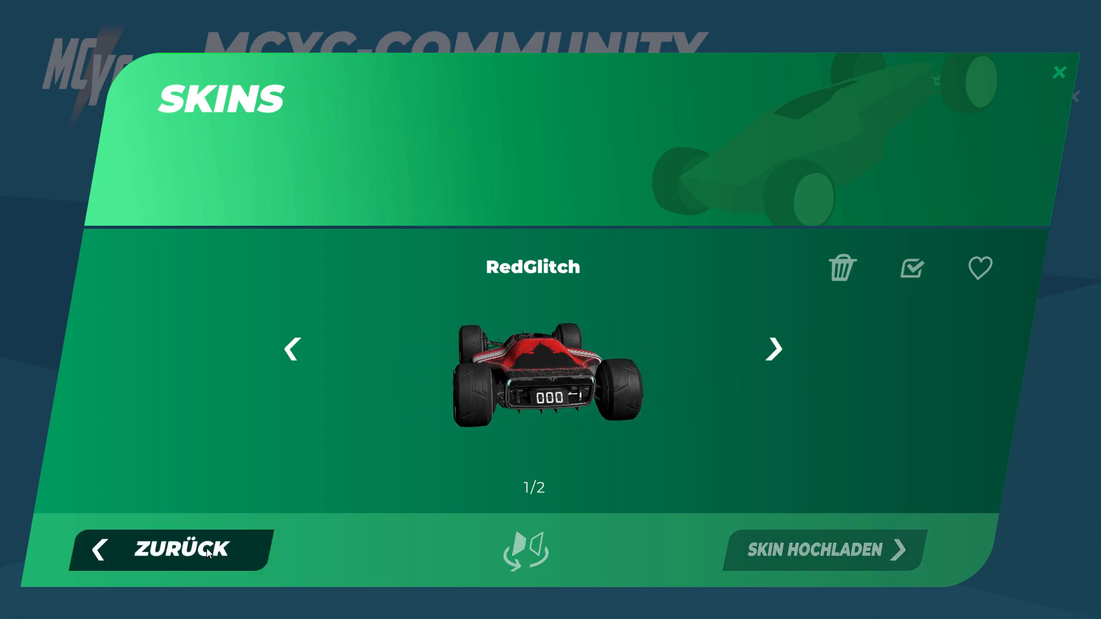
Leave the club page and open the skin collection in the player profile
{"action": "left_click", "coordinate": [171, 568]}
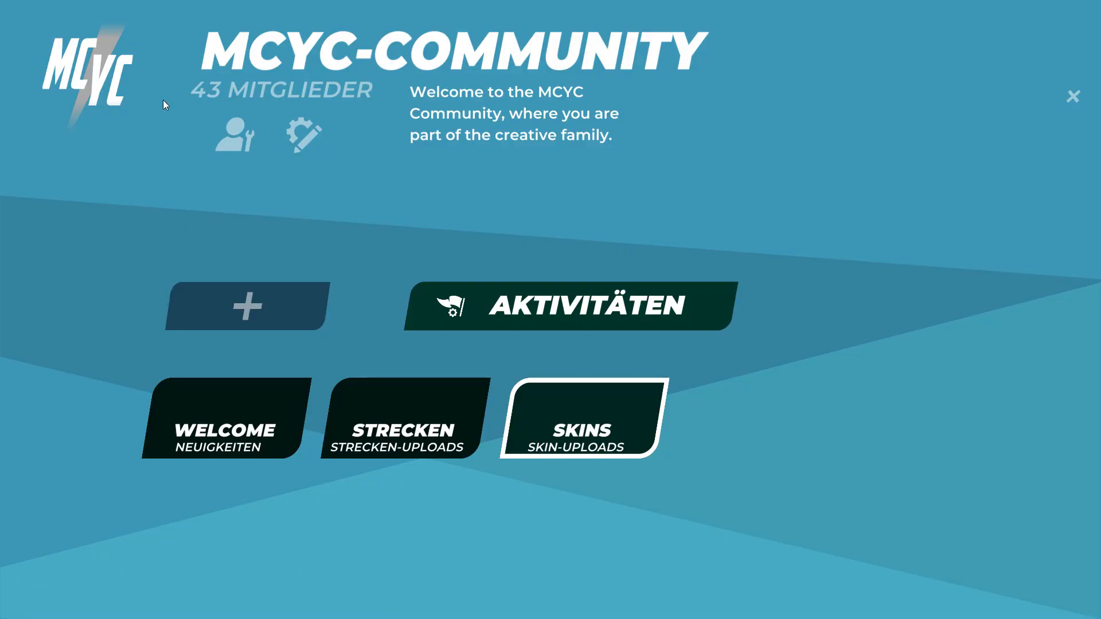
{"action": "left_click", "coordinate": [1071, 97]}
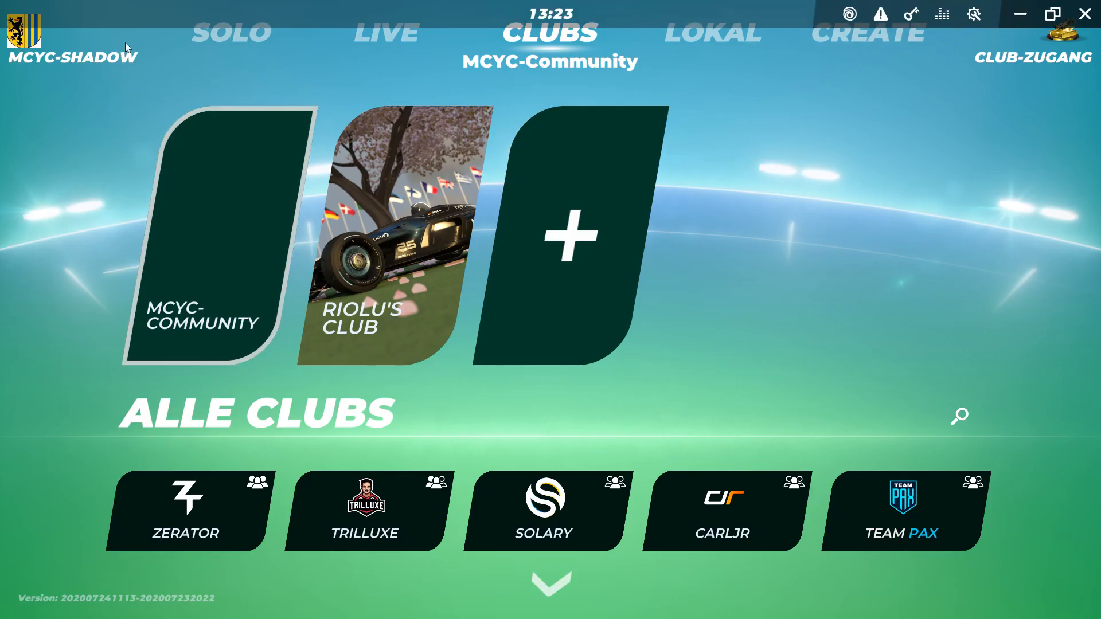
{"action": "left_click", "coordinate": [26, 55]}
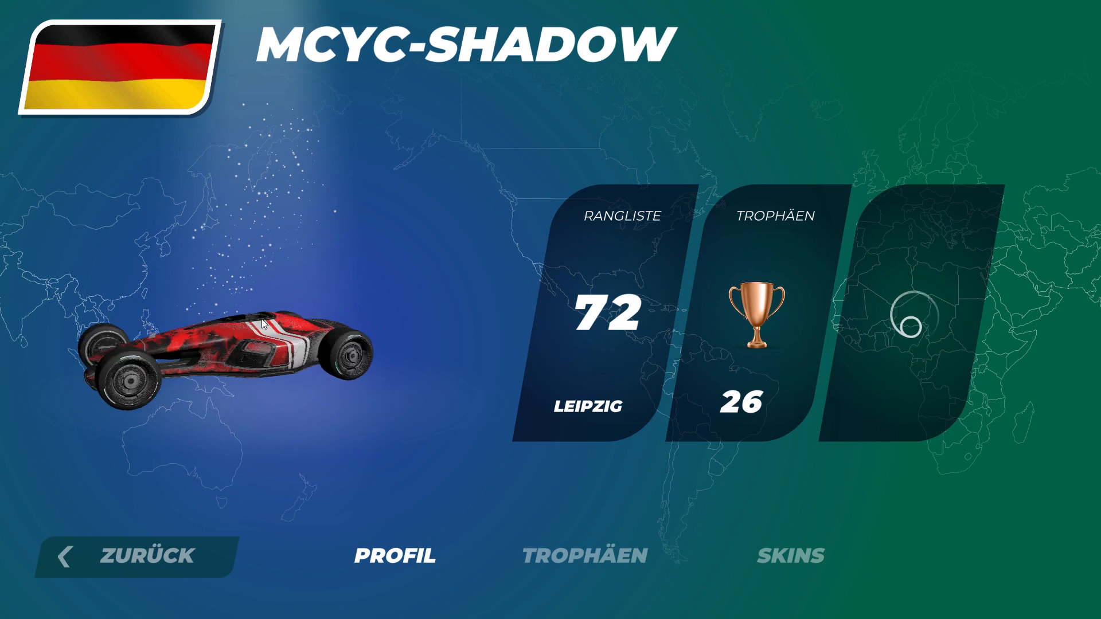
{"action": "left_click", "coordinate": [764, 558]}
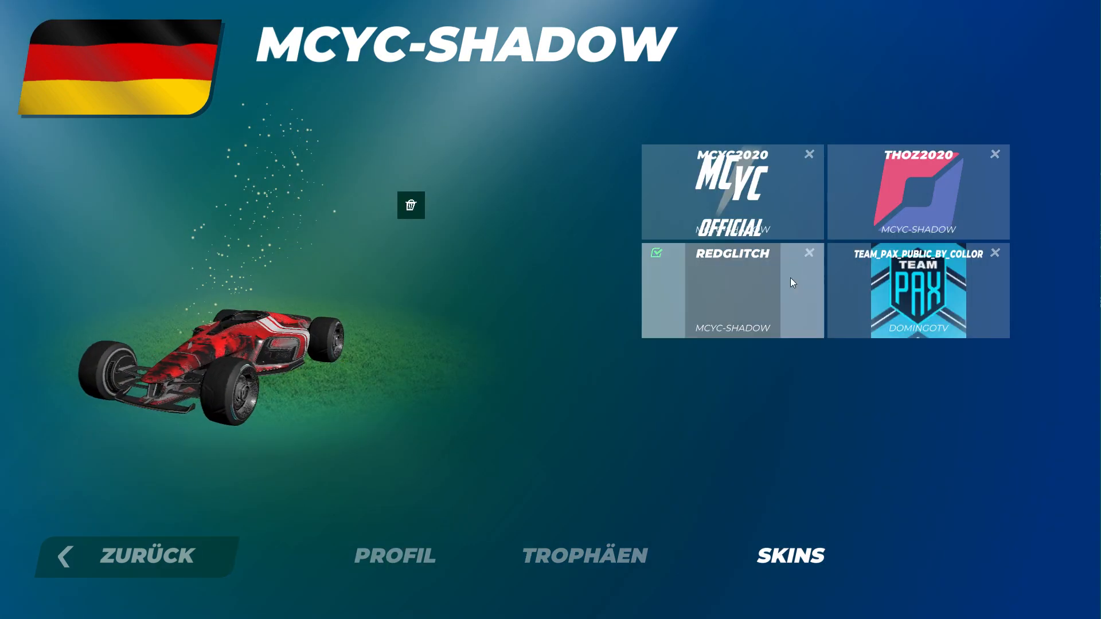
Try the THOZ2020, REDGLITCH and TEAM_PAX_PUBLIC_BY_COLLOR skins on the car, and finish with MCYC2020 selected
{"action": "left_click", "coordinate": [871, 206]}
{"action": "left_click", "coordinate": [715, 292]}
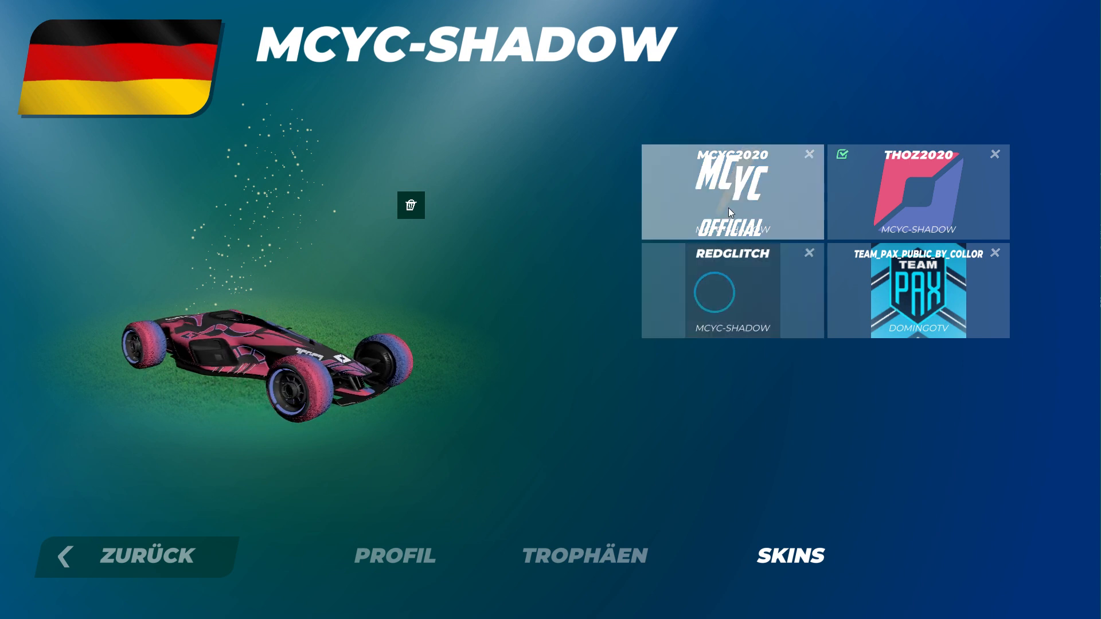
{"action": "left_click", "coordinate": [723, 206]}
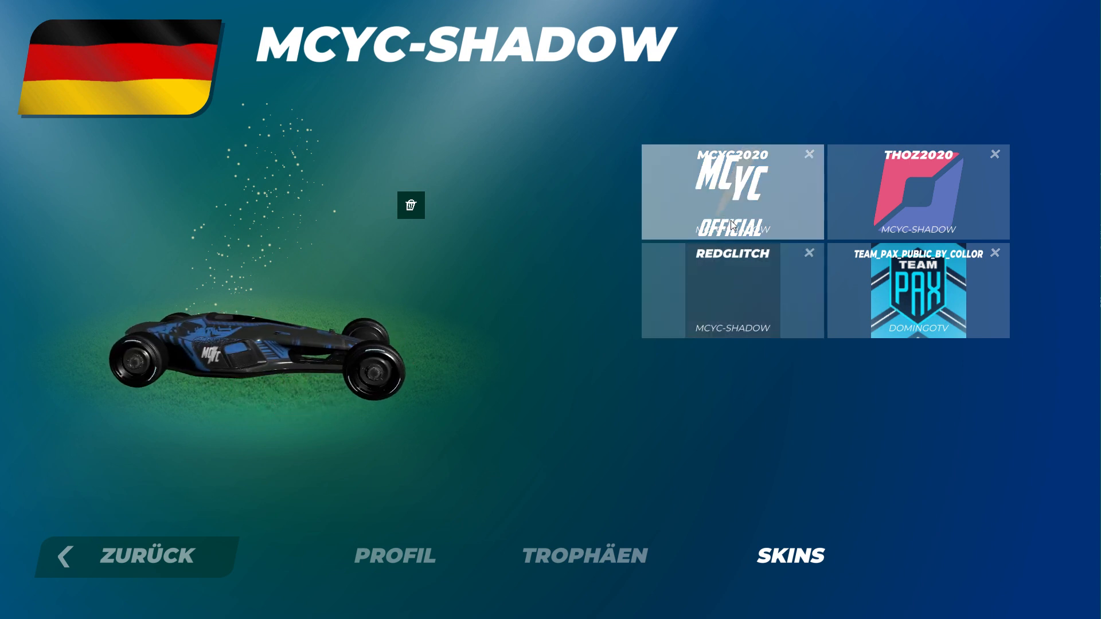
{"action": "left_click", "coordinate": [886, 297]}
{"action": "left_click", "coordinate": [711, 204]}
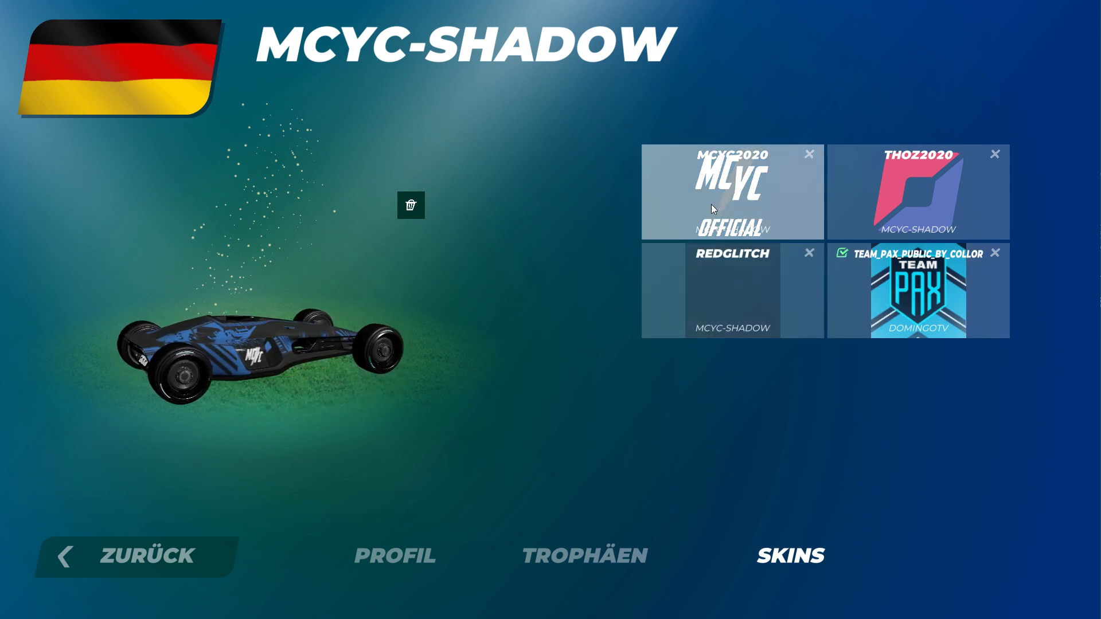
{"action": "left_click", "coordinate": [915, 288]}
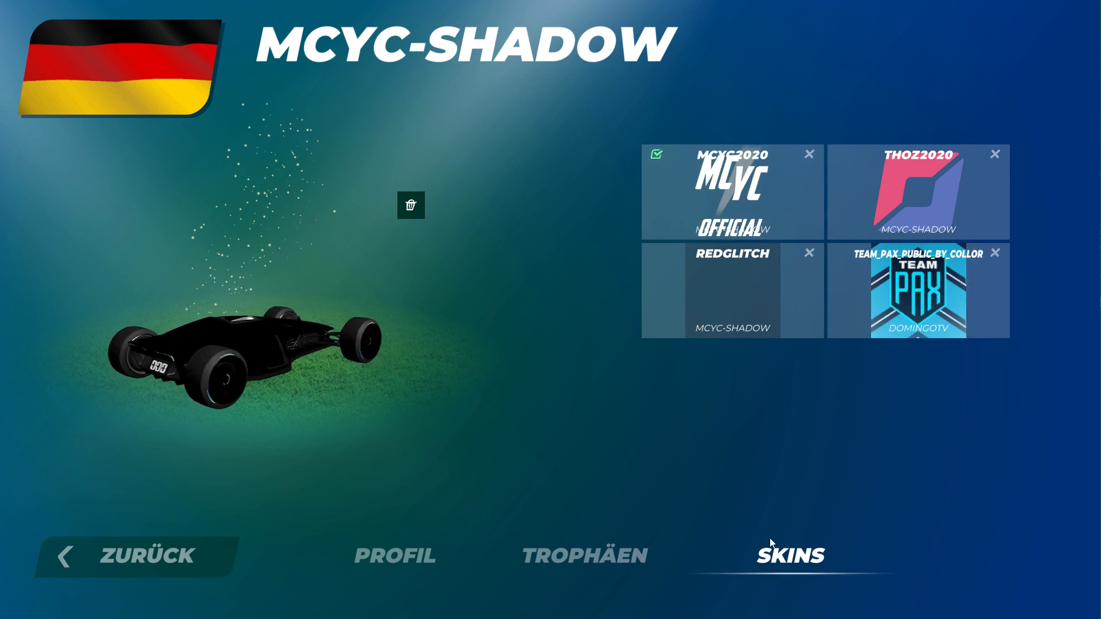
{"action": "left_click", "coordinate": [710, 206]}
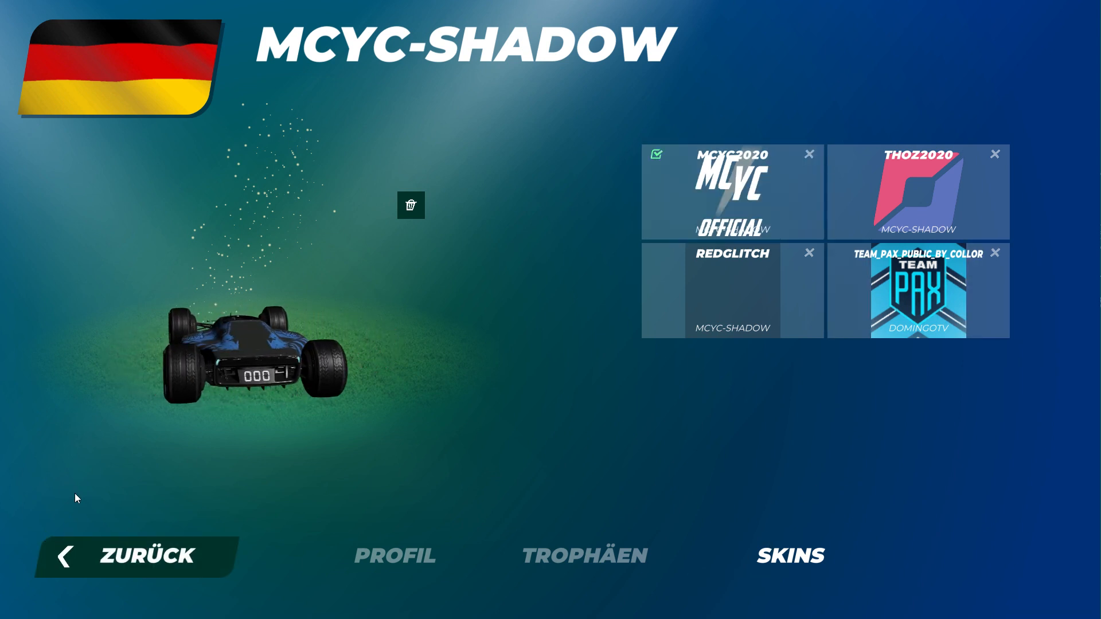